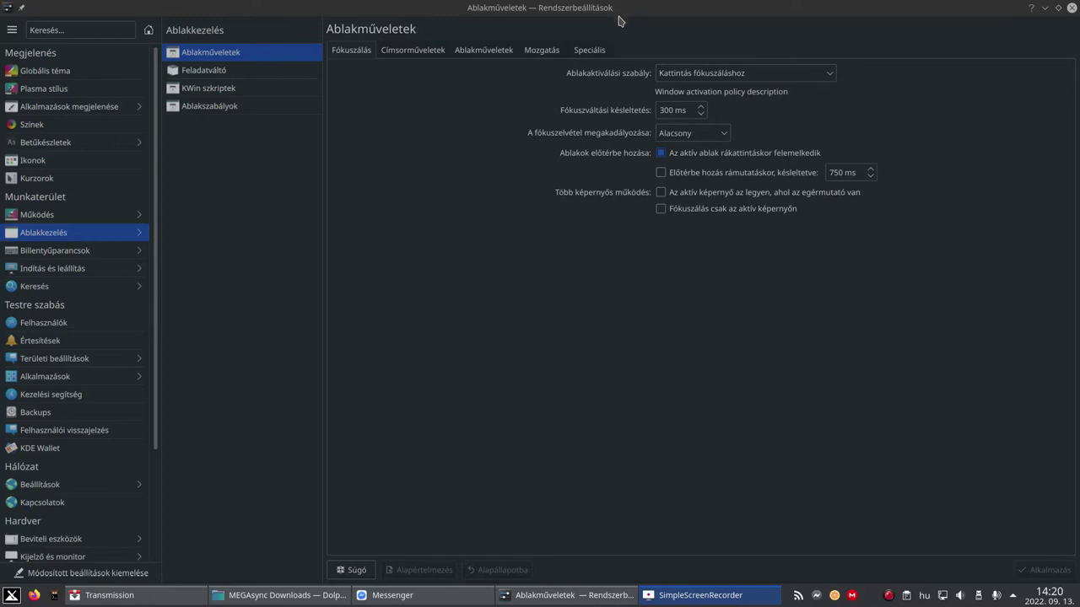
- Try out the current focus behaviour by switching between the restored settings window and Dolphin twice, maximizing the settings window after each try
{"action": "left_click_drag", "start_coordinate": [652, 10], "coordinate": [488, 76]}
{"action": "left_click", "coordinate": [911, 351]}
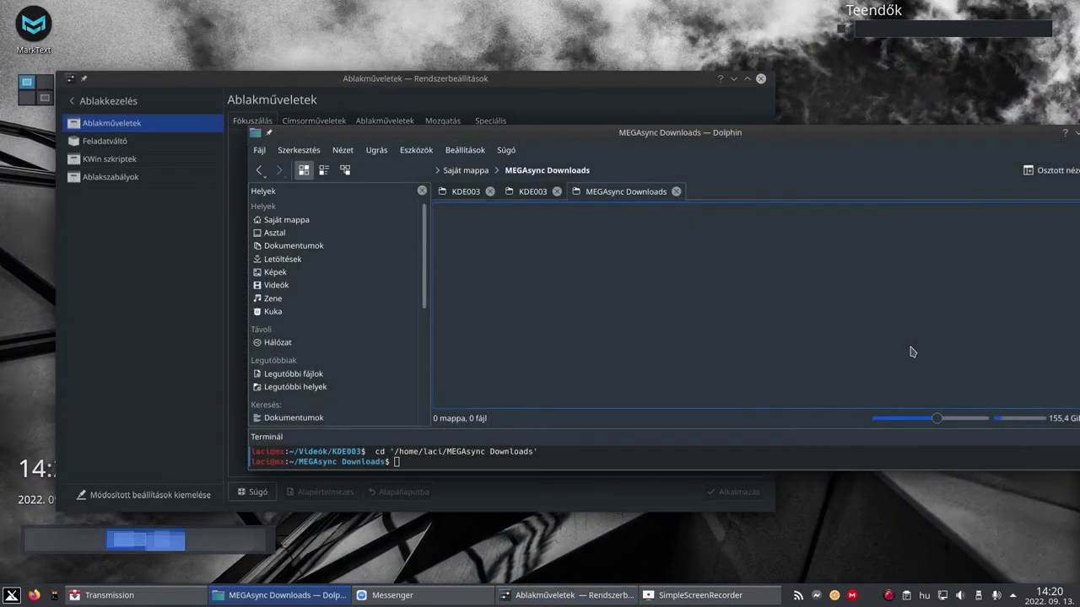
{"action": "left_click", "coordinate": [626, 123]}
{"action": "double_click", "coordinate": [615, 80]}
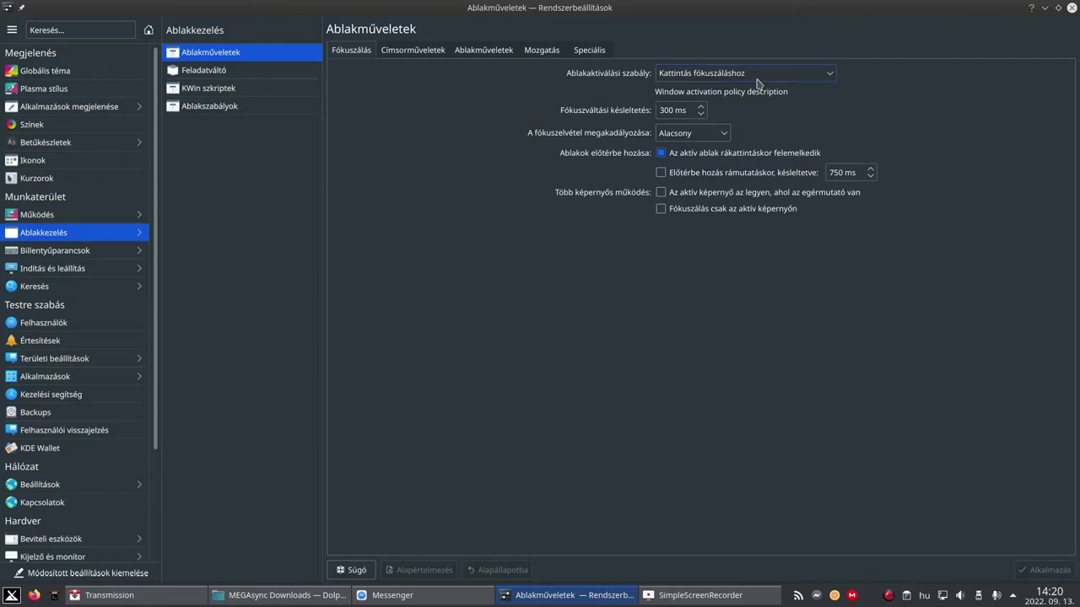
{"action": "double_click", "coordinate": [716, 8]}
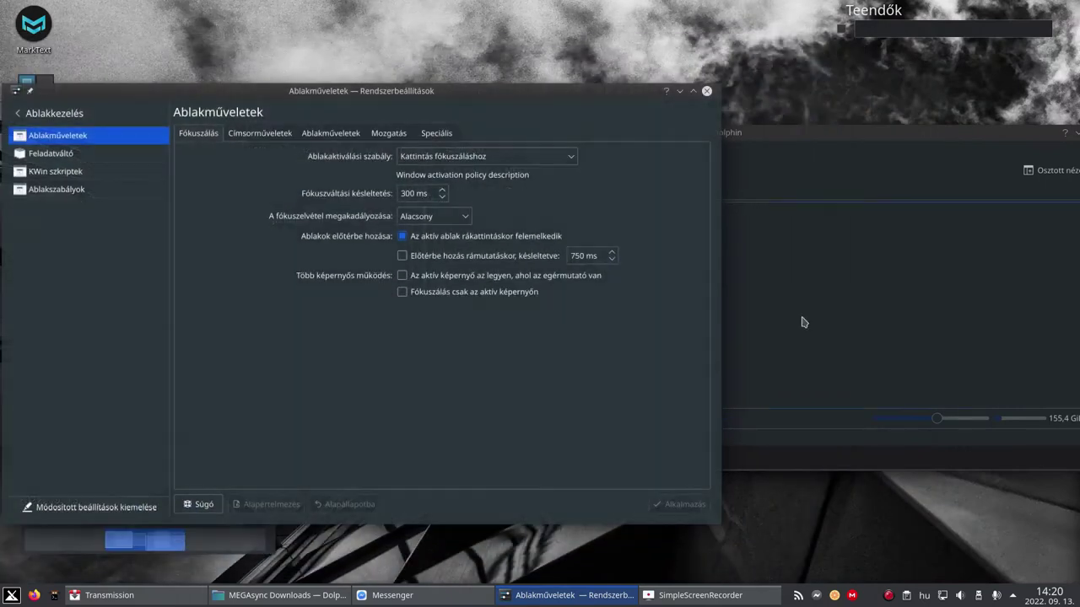
{"action": "left_click", "coordinate": [803, 322]}
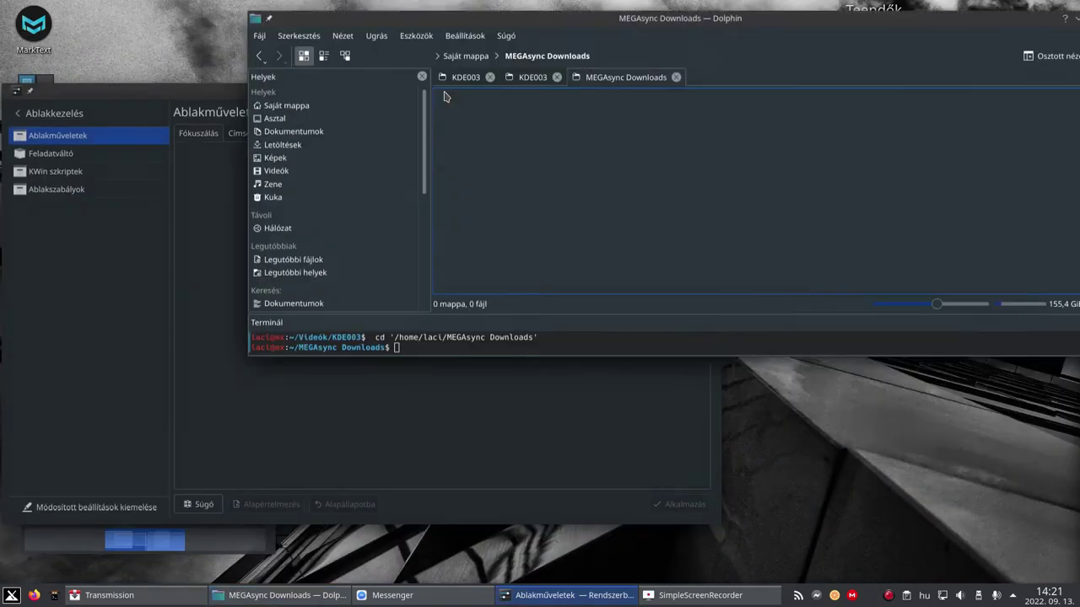
{"action": "left_click", "coordinate": [432, 90]}
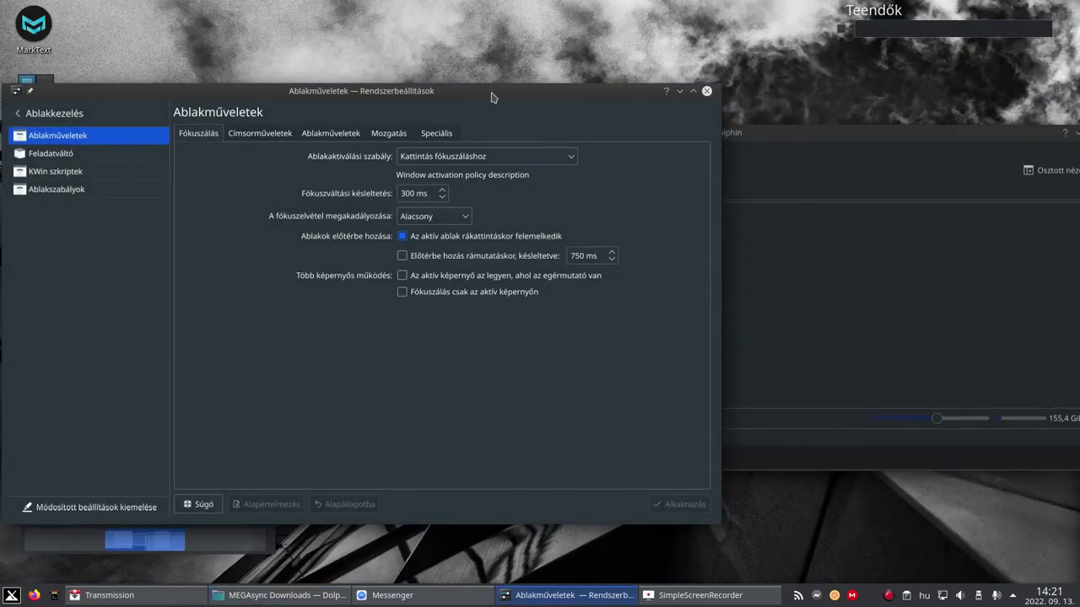
{"action": "double_click", "coordinate": [491, 97]}
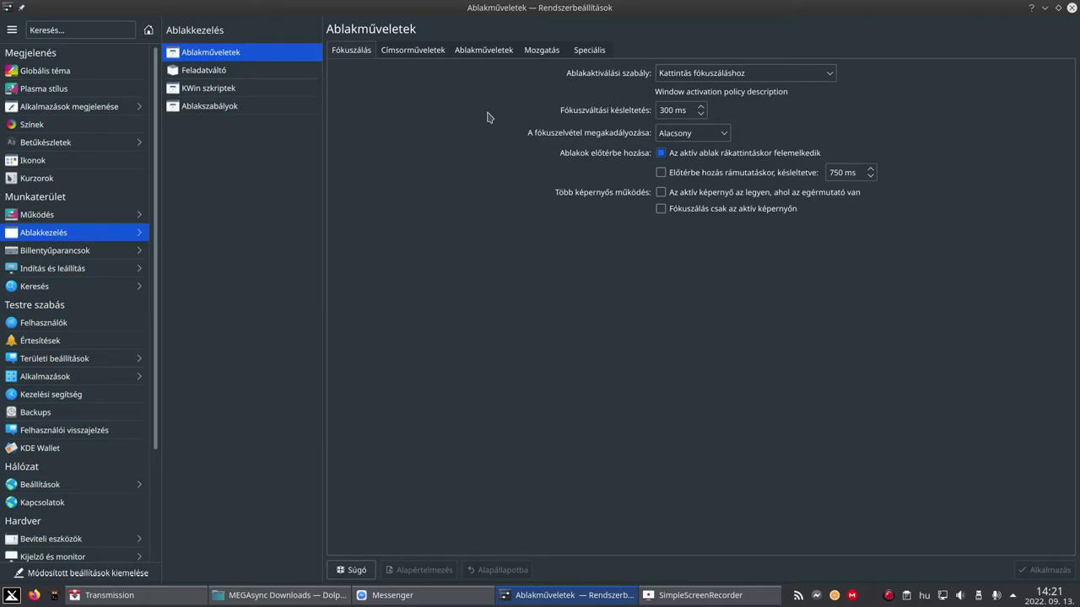
- Set the window activation policy to "Fókuszálás egérkövetéssel" and apply the change
{"action": "left_click", "coordinate": [699, 69]}
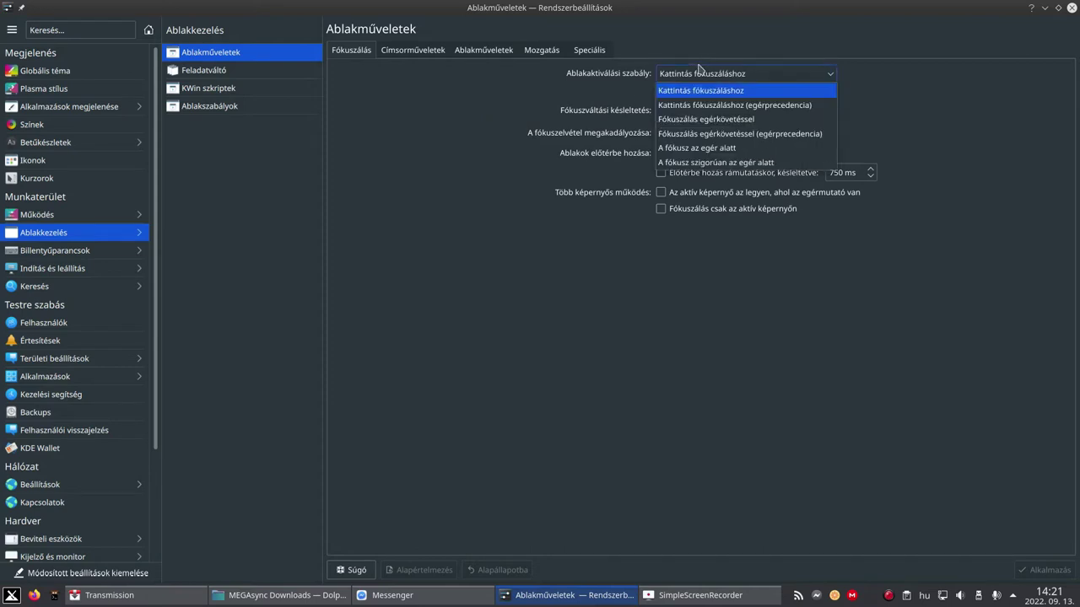
{"action": "left_click", "coordinate": [694, 120]}
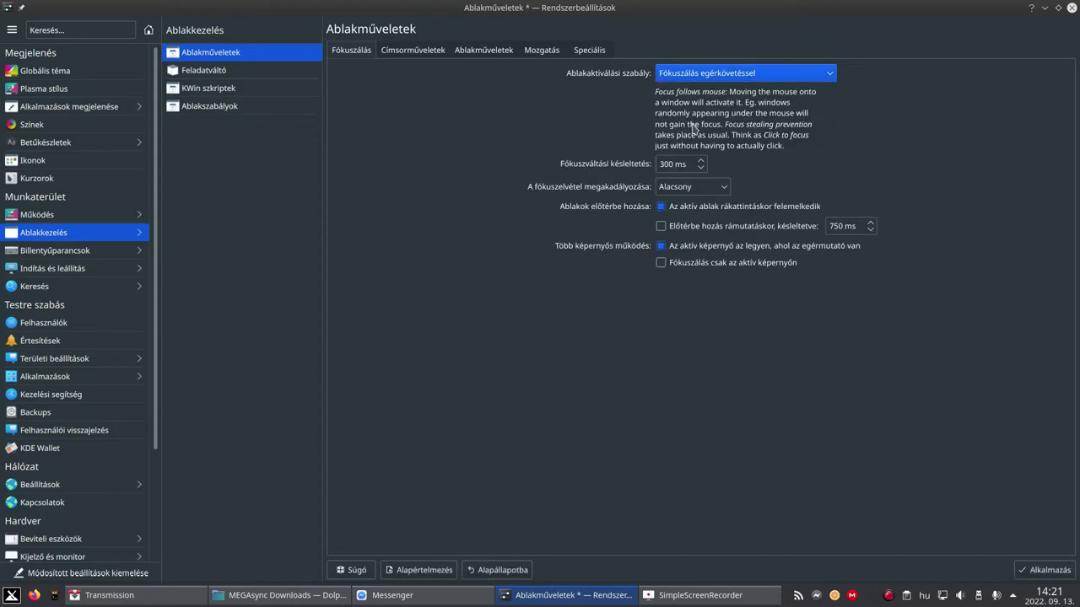
{"action": "left_click", "coordinate": [1044, 579]}
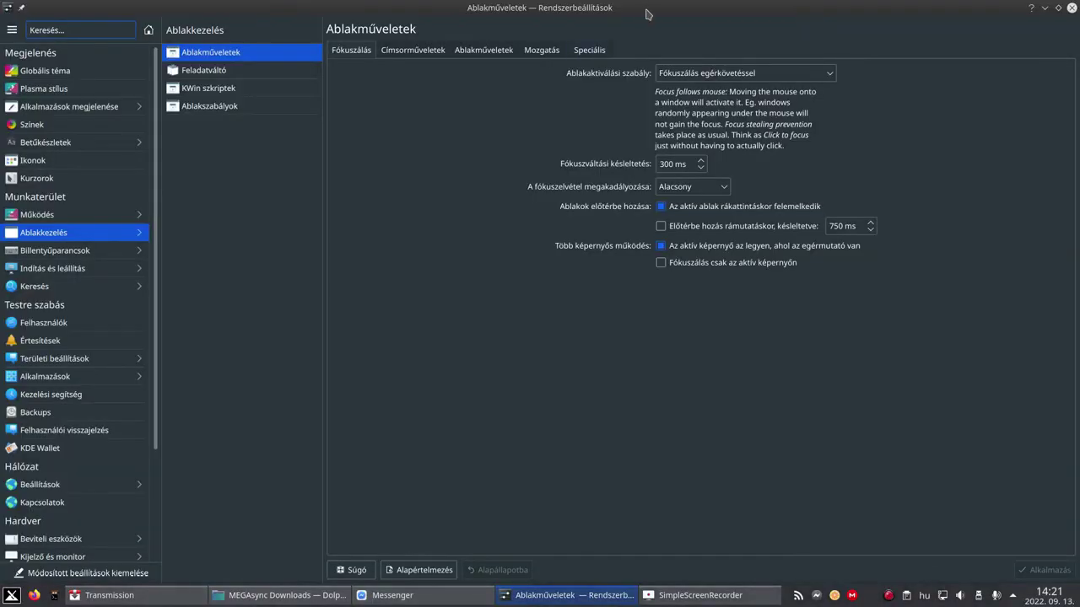
- Restore the settings window to its smaller size and test the focus-follows-mouse behaviour between it and the Dolphin window
{"action": "double_click", "coordinate": [647, 14]}
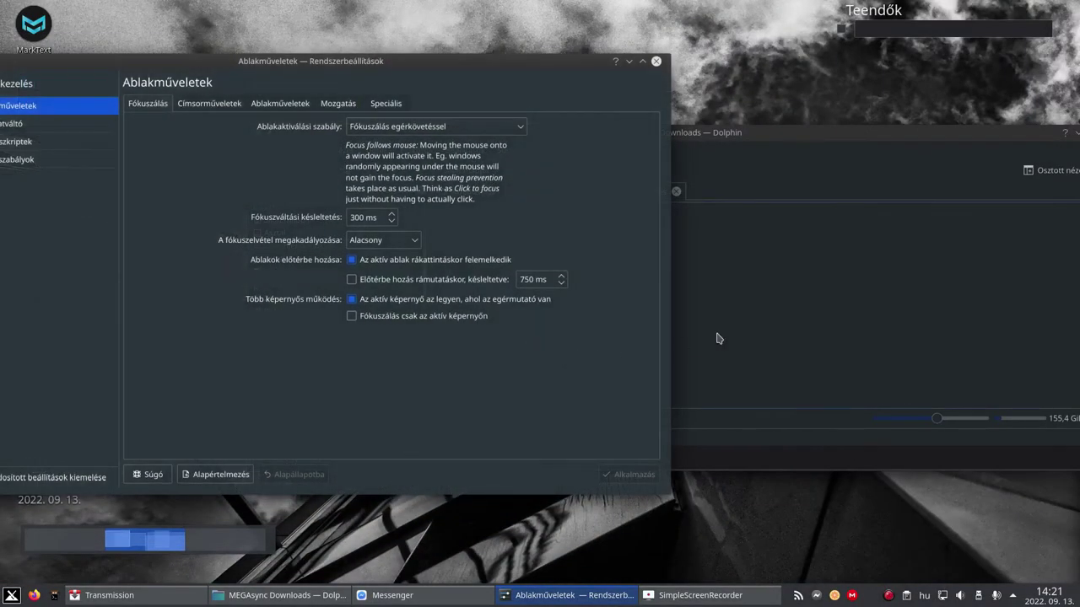
{"action": "mouse_move", "coordinate": [771, 317]}
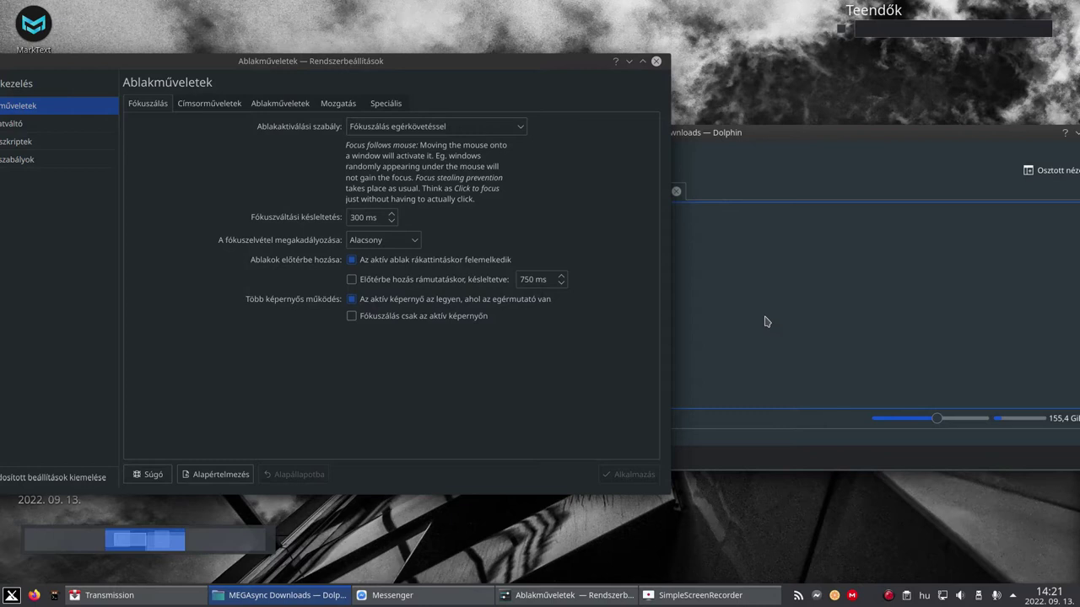
{"action": "mouse_move", "coordinate": [610, 363]}
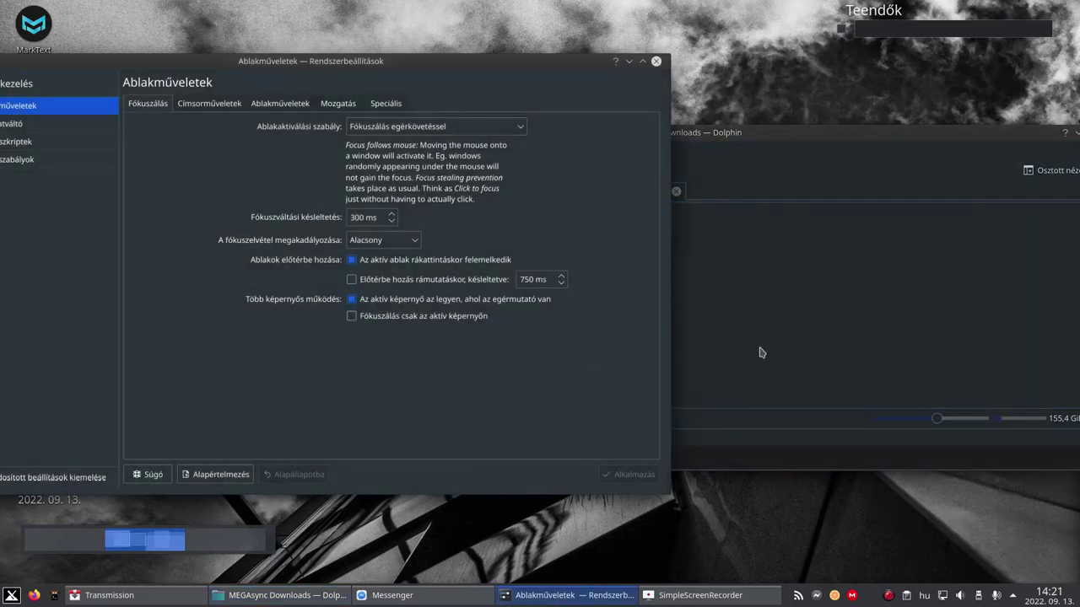
{"action": "mouse_move", "coordinate": [767, 353]}
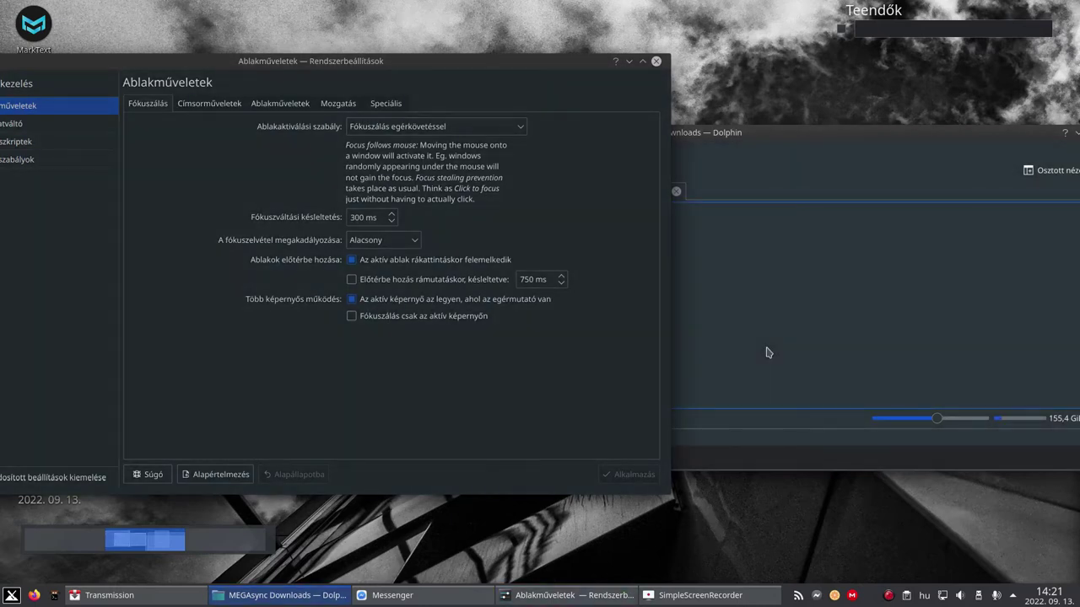
{"action": "left_click", "coordinate": [767, 353]}
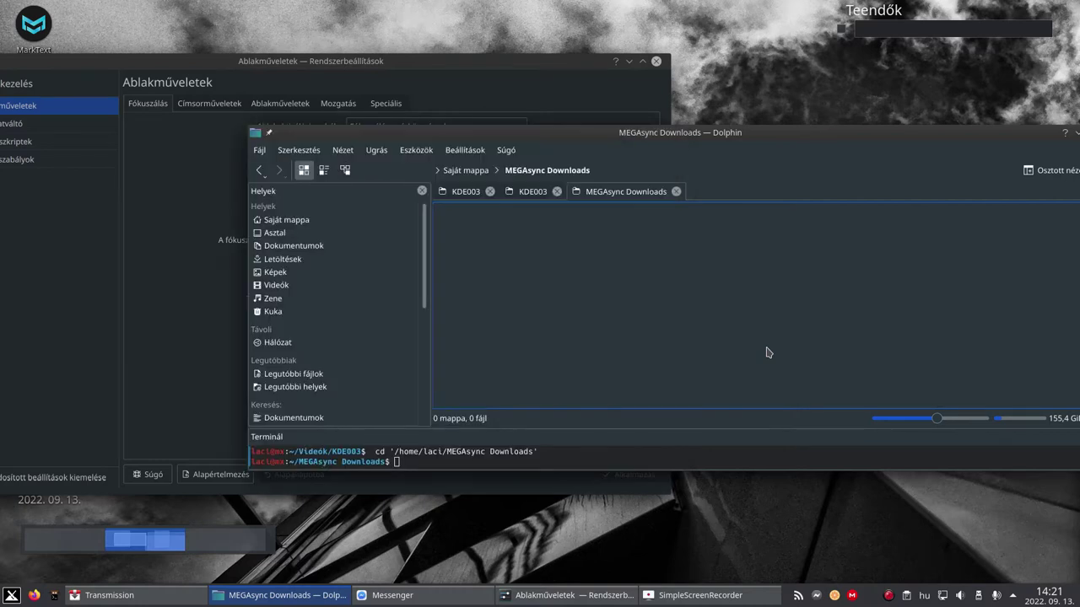
{"action": "mouse_move", "coordinate": [556, 77]}
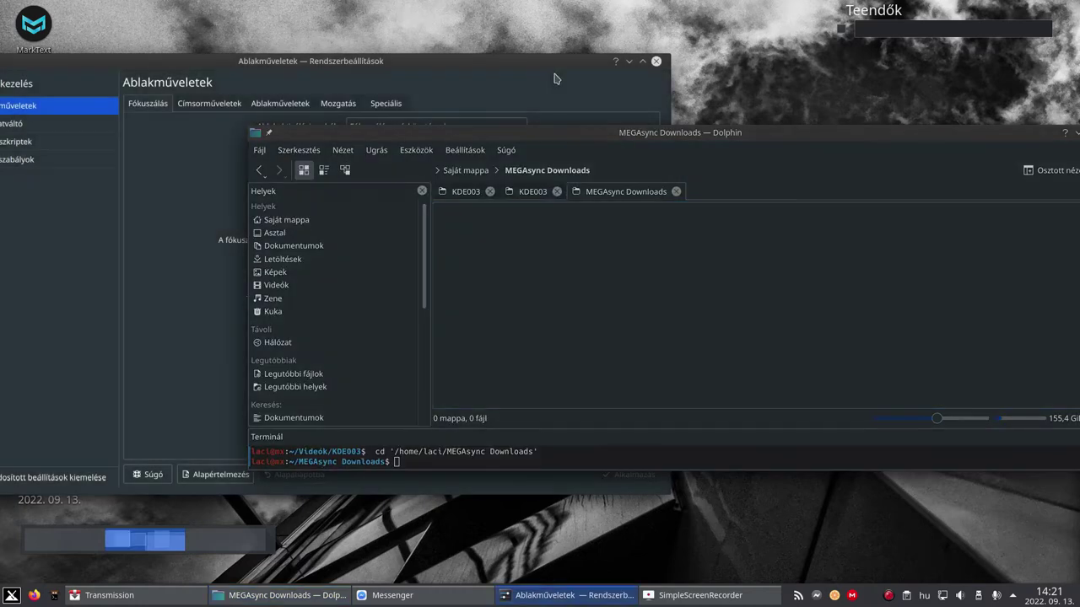
{"action": "mouse_move", "coordinate": [790, 164]}
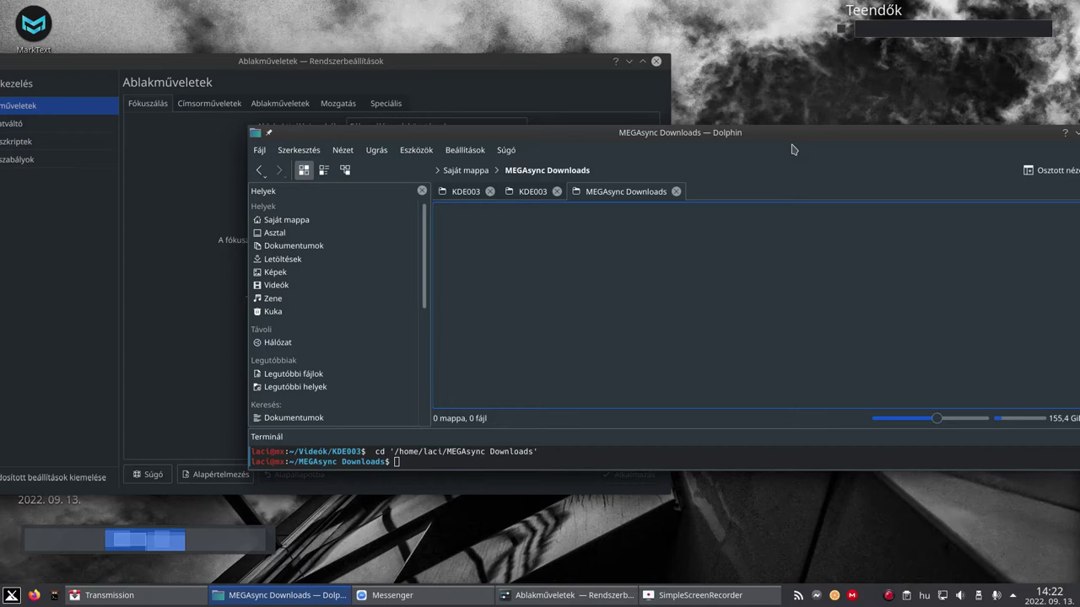
- Maximize the settings window, set the window activation policy back to "Kattintás fókuszáláshoz" and apply it
{"action": "left_click", "coordinate": [421, 71]}
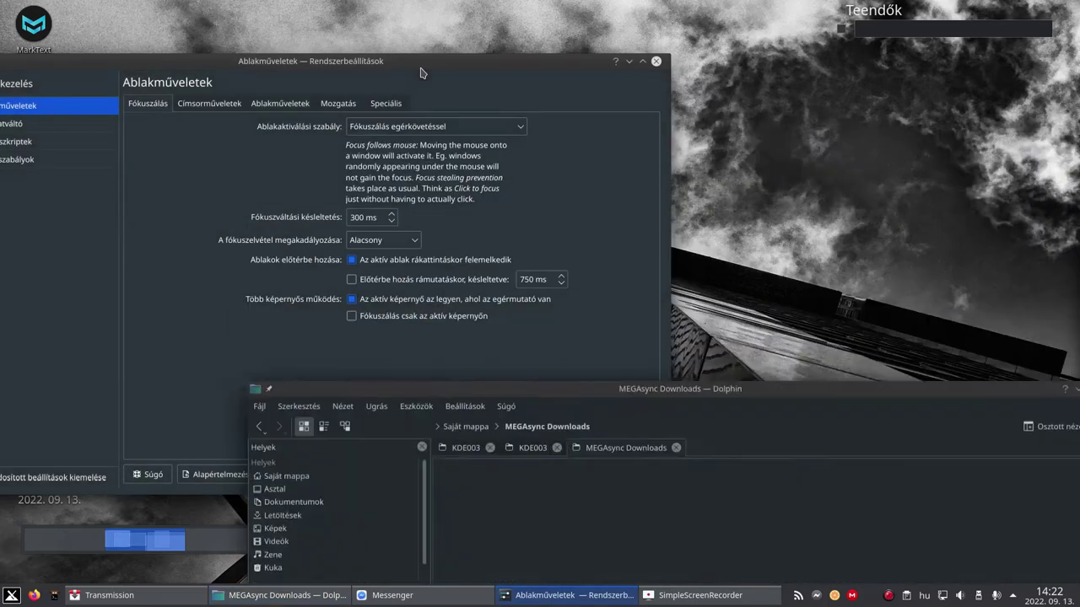
{"action": "double_click", "coordinate": [424, 68]}
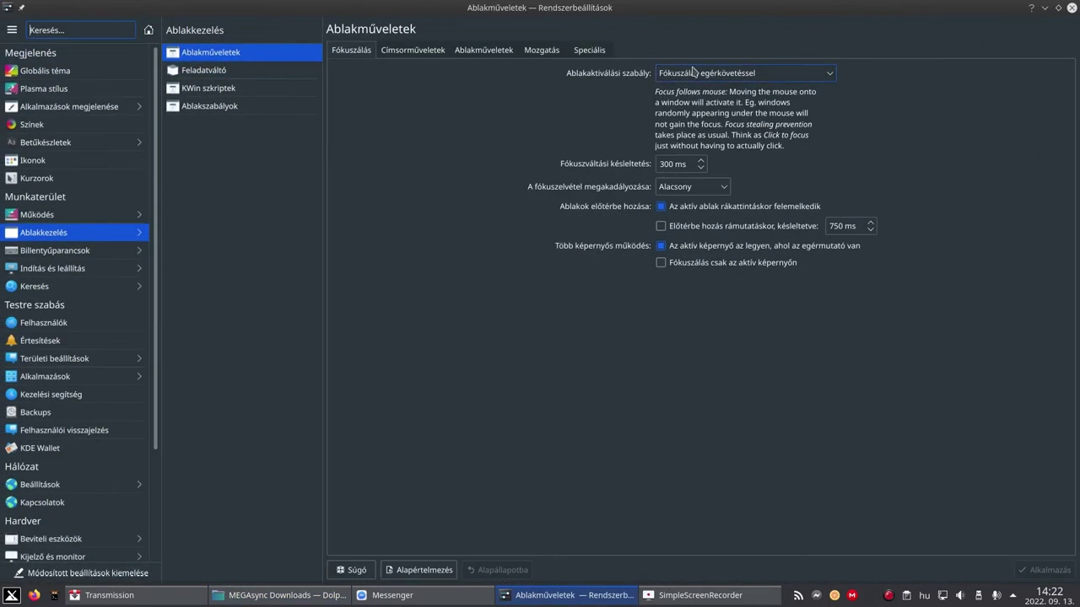
{"action": "left_click", "coordinate": [690, 75]}
{"action": "left_click", "coordinate": [682, 91]}
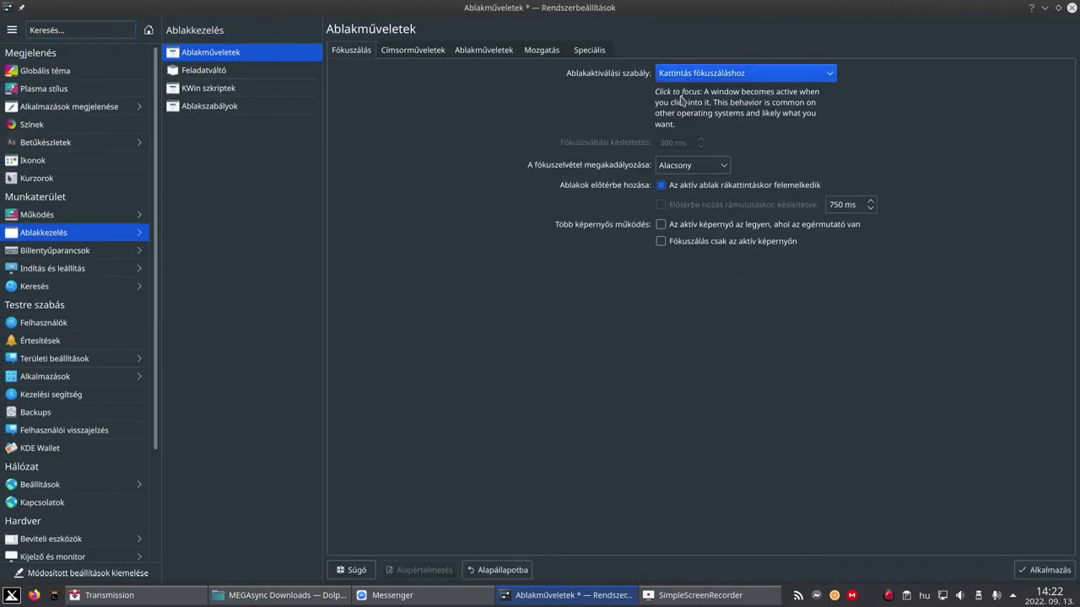
{"action": "left_click", "coordinate": [1045, 570]}
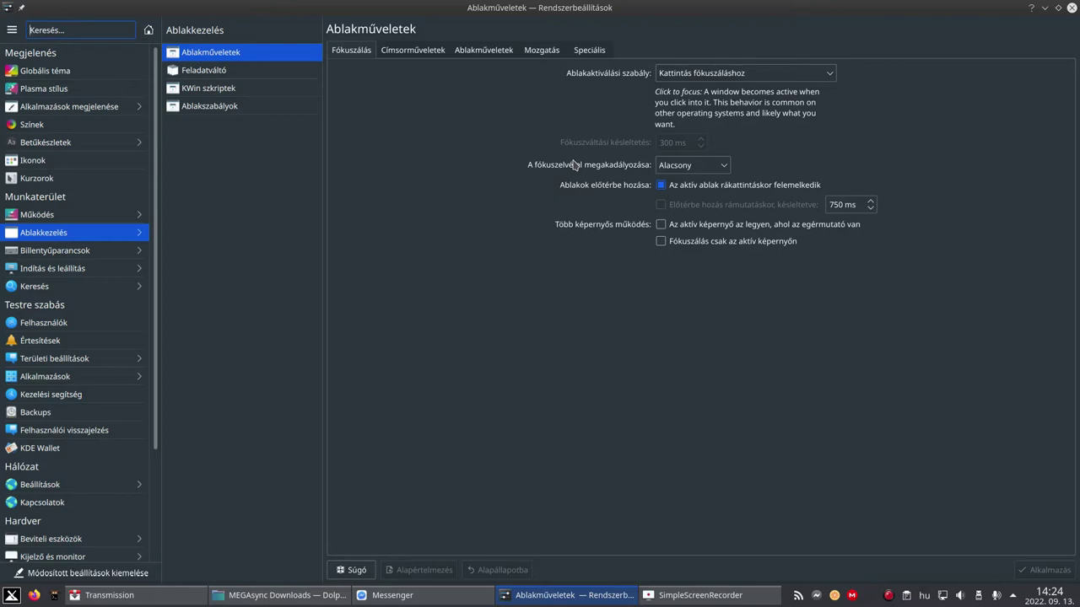
- Review the focus stealing prevention levels and the "Dupla kattintás" choices for title bars, leaving both settings as they are
{"action": "left_click", "coordinate": [718, 165]}
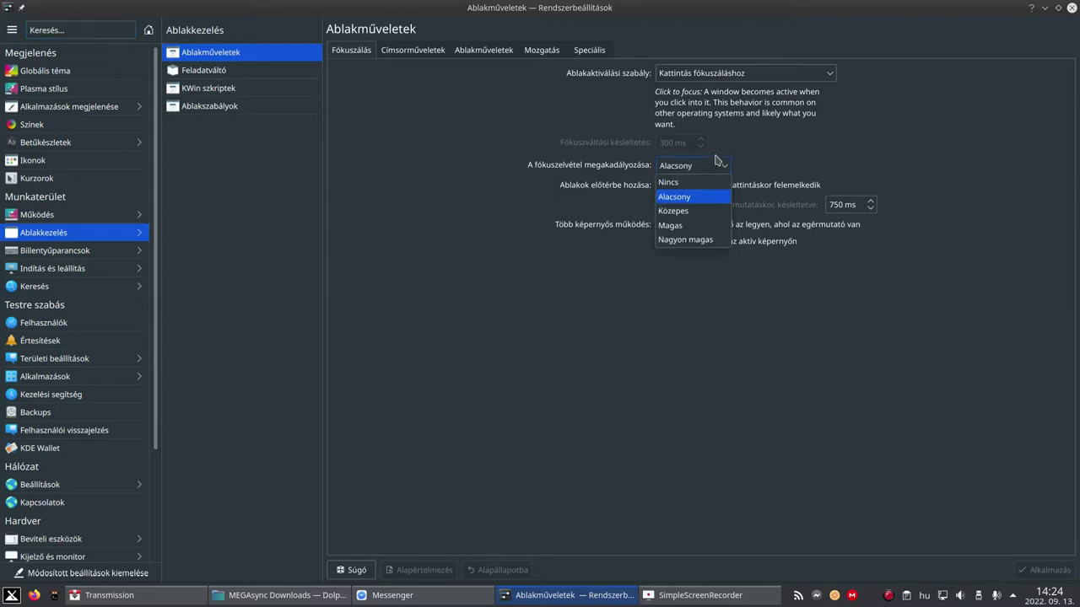
{"action": "left_click", "coordinate": [542, 167]}
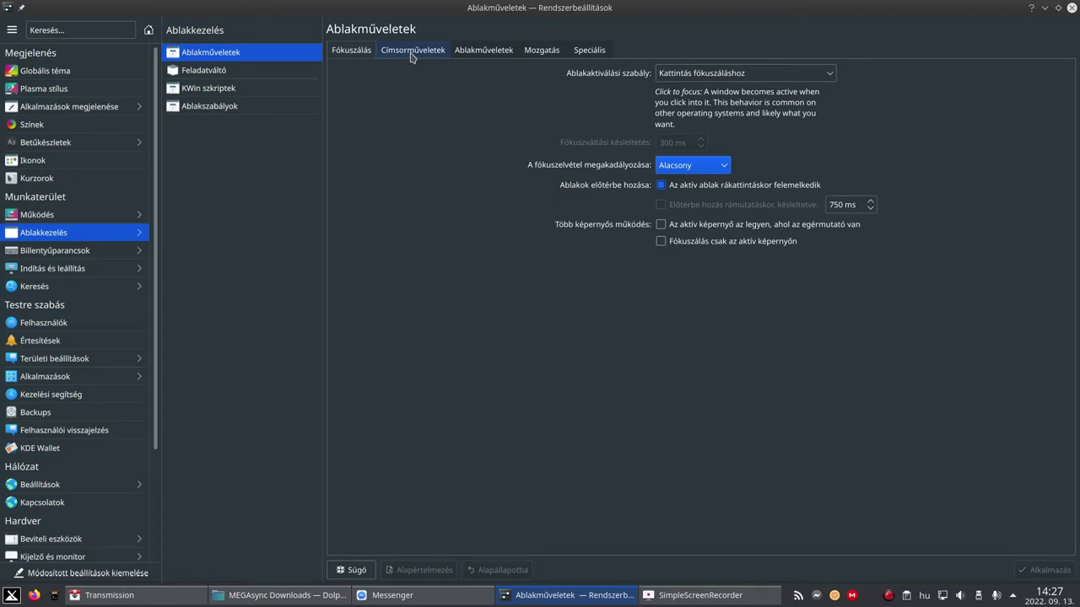
{"action": "left_click", "coordinate": [412, 51]}
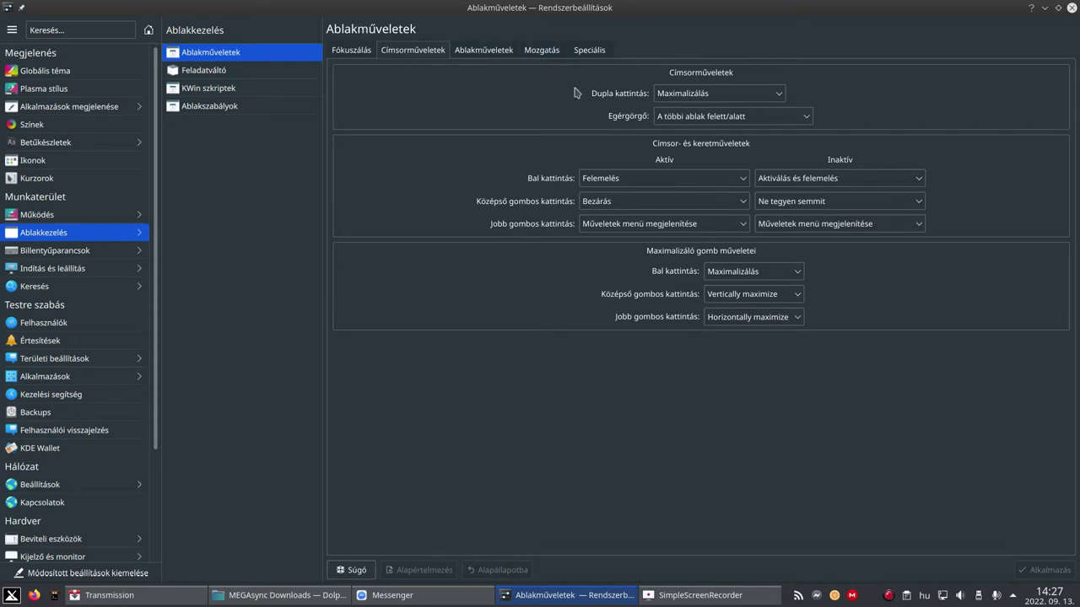
{"action": "left_click", "coordinate": [697, 98]}
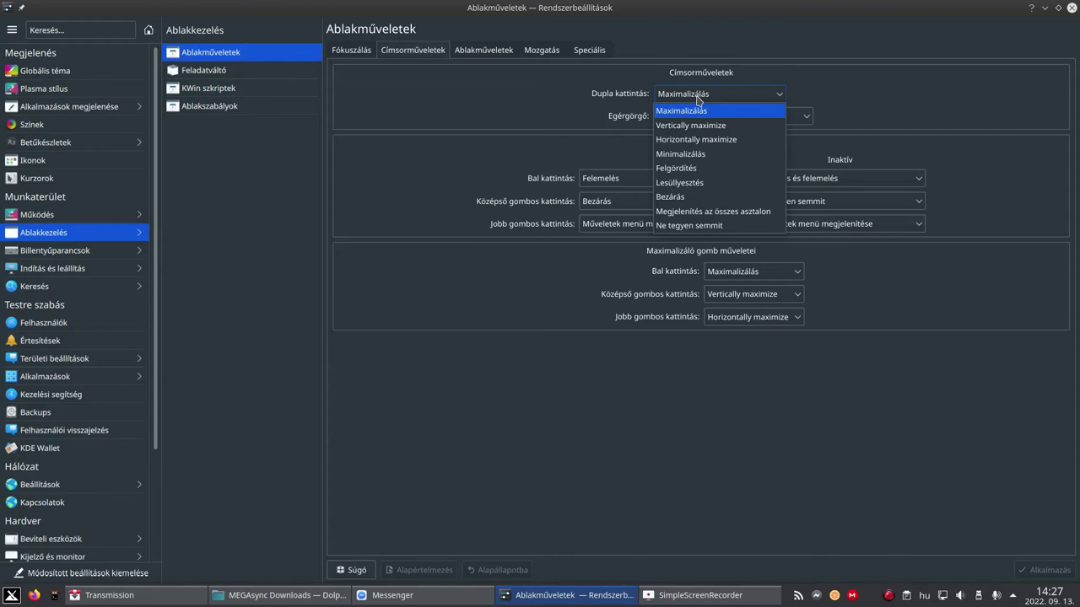
{"action": "left_click", "coordinate": [393, 102]}
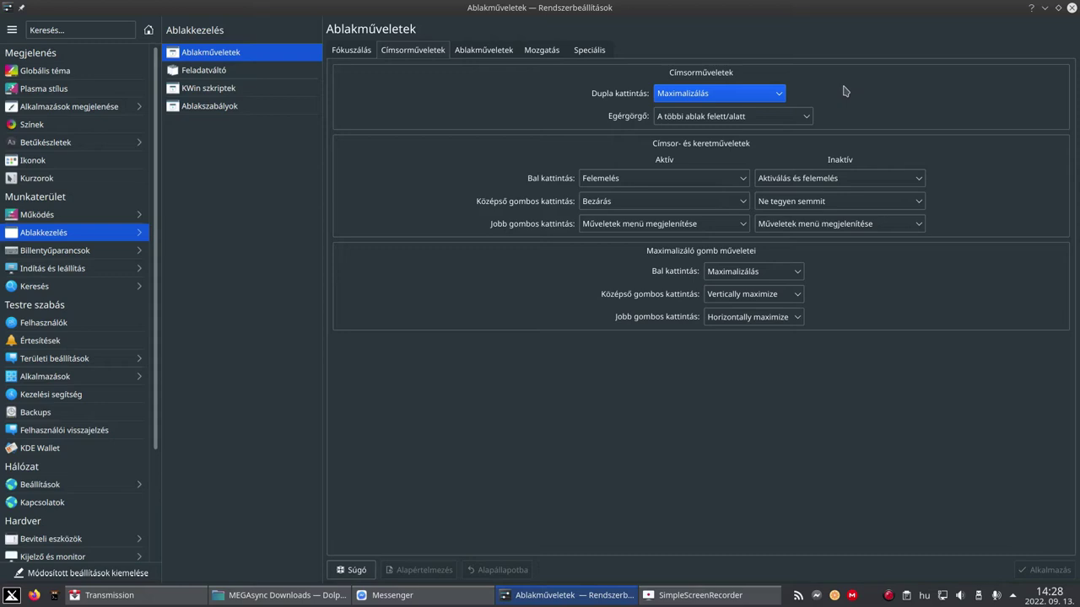
- Switch to SimpleScreenRecorder and test the title bar actions on its window, maximizing it and restoring its size
{"action": "key", "text": "alt+Tab"}
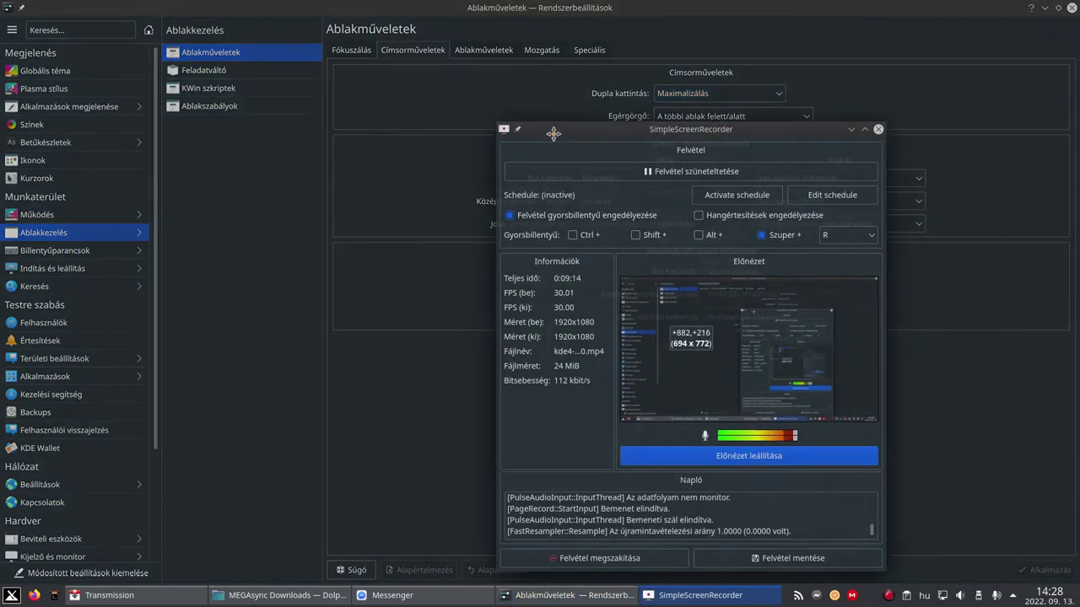
{"action": "double_click", "coordinate": [513, 111]}
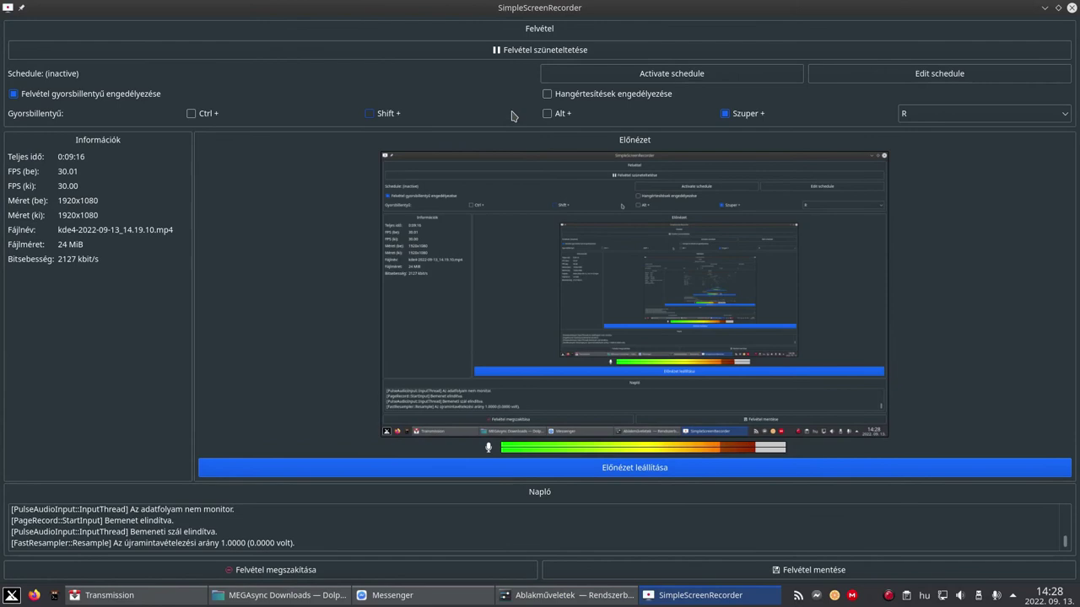
{"action": "double_click", "coordinate": [472, 6]}
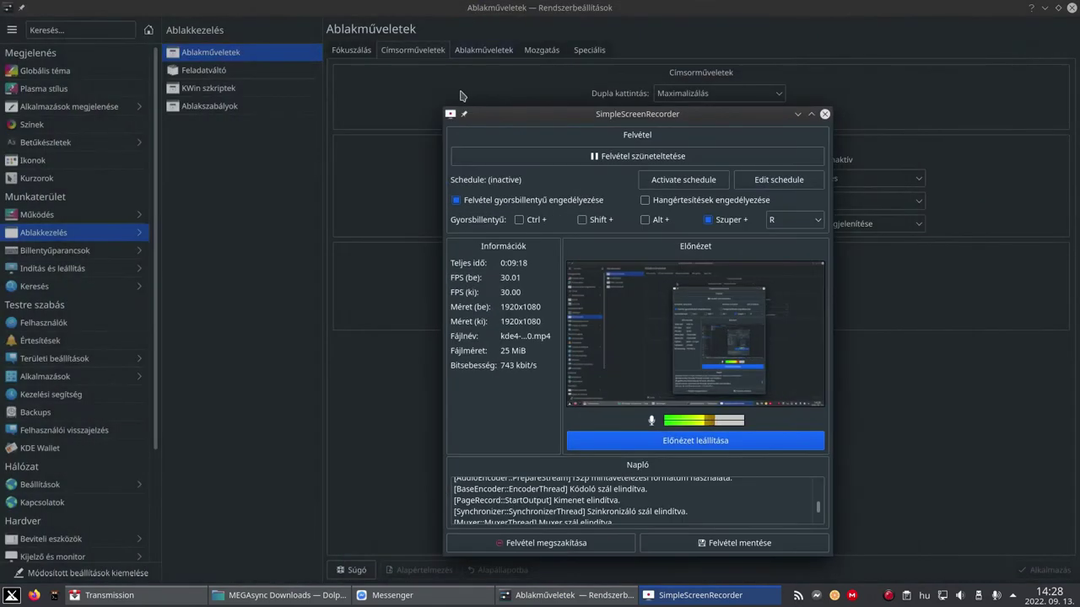
{"action": "middle_click", "coordinate": [526, 112]}
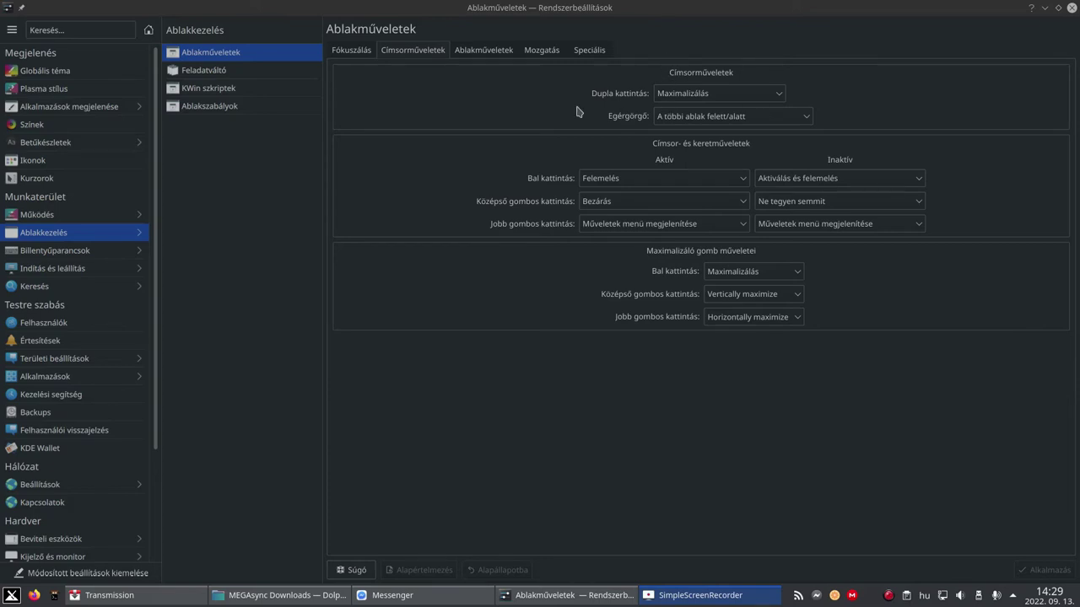
- Review the "Egérgörgő" choices for title bars, then restore the settings window to its smaller size and maximize it again
{"action": "left_click", "coordinate": [736, 115]}
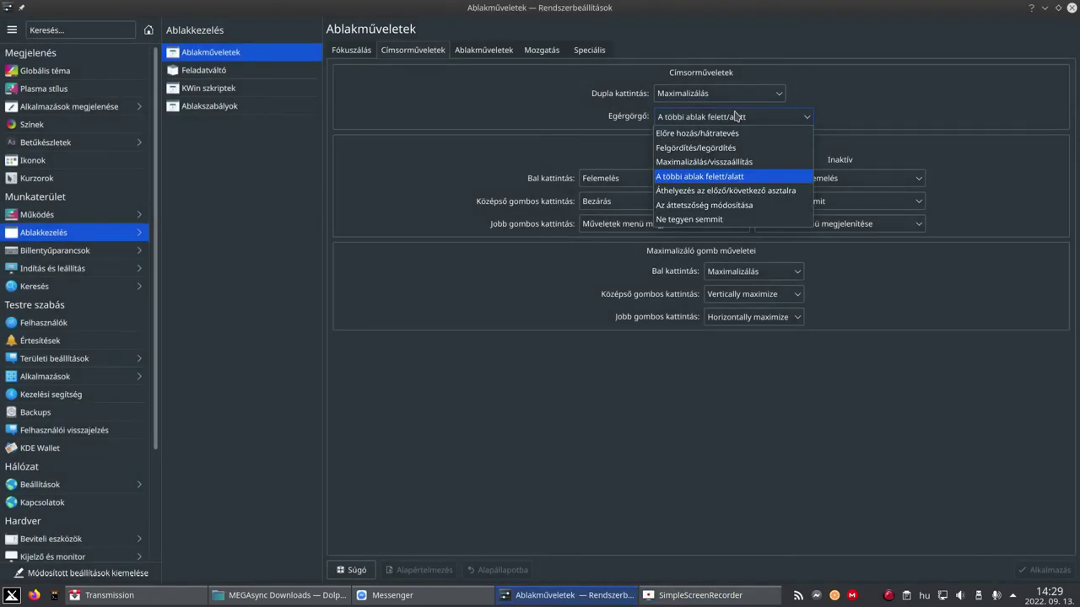
{"action": "left_click", "coordinate": [735, 116]}
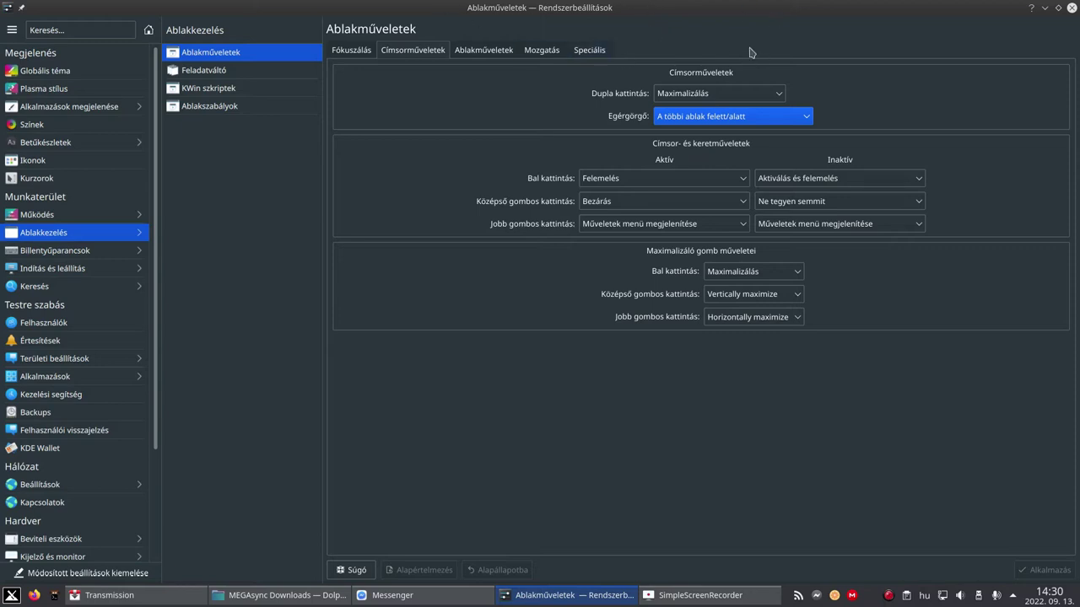
{"action": "double_click", "coordinate": [709, 16]}
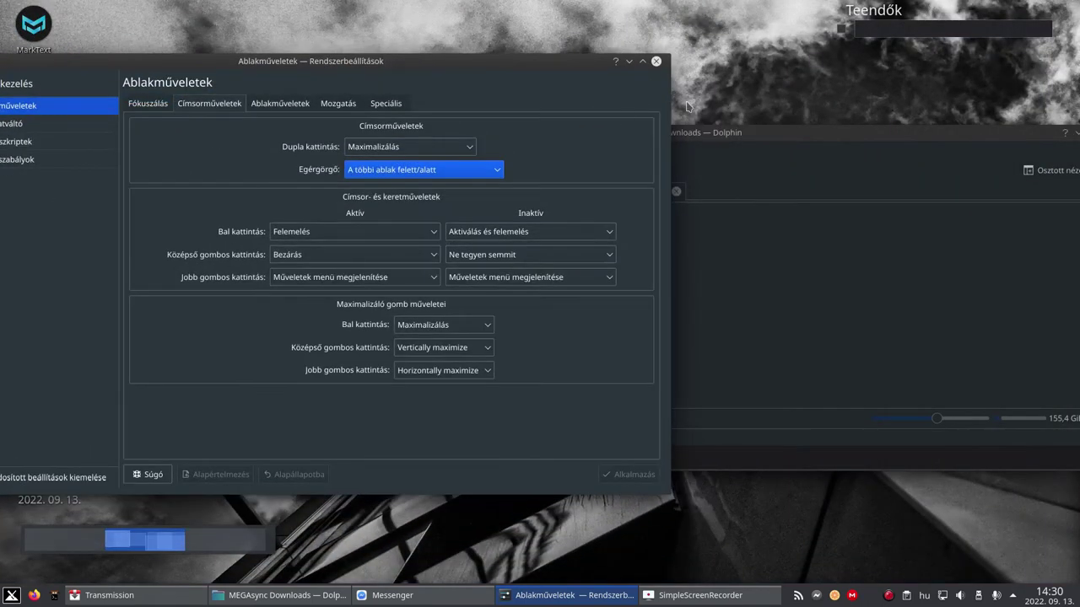
{"action": "double_click", "coordinate": [506, 63]}
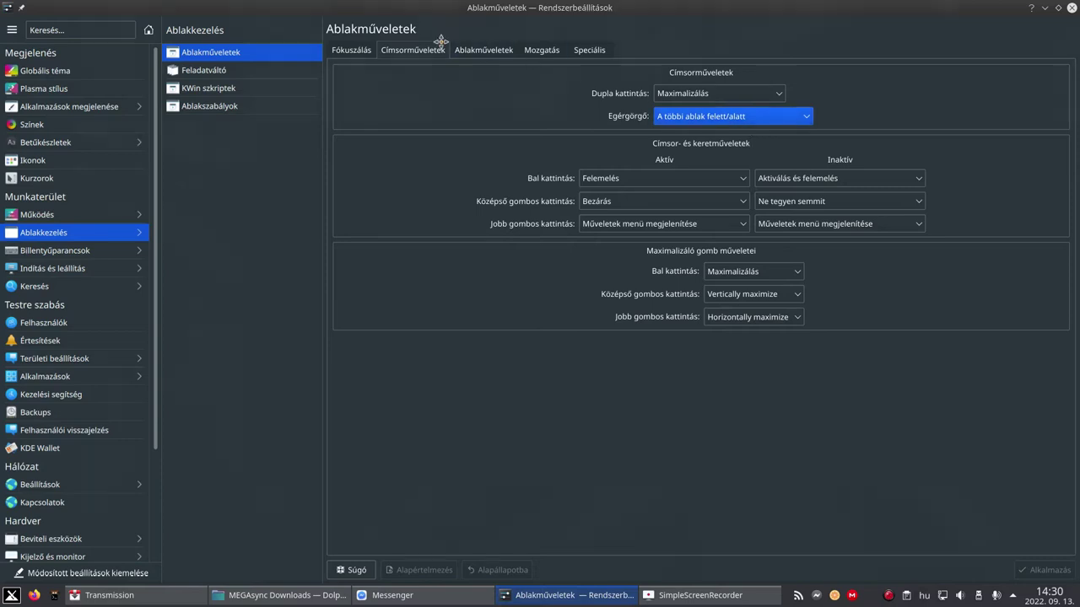
{"action": "key", "text": "super+Page_Up"}
{"action": "key", "text": "super+Page_Up"}
- Review the active title bar's "Középső gombos kattintás" choices, then test its "Bezárás" action on the MEGAsync Downloads window in Dolphin
{"action": "left_click", "coordinate": [742, 200]}
{"action": "left_click", "coordinate": [743, 200]}
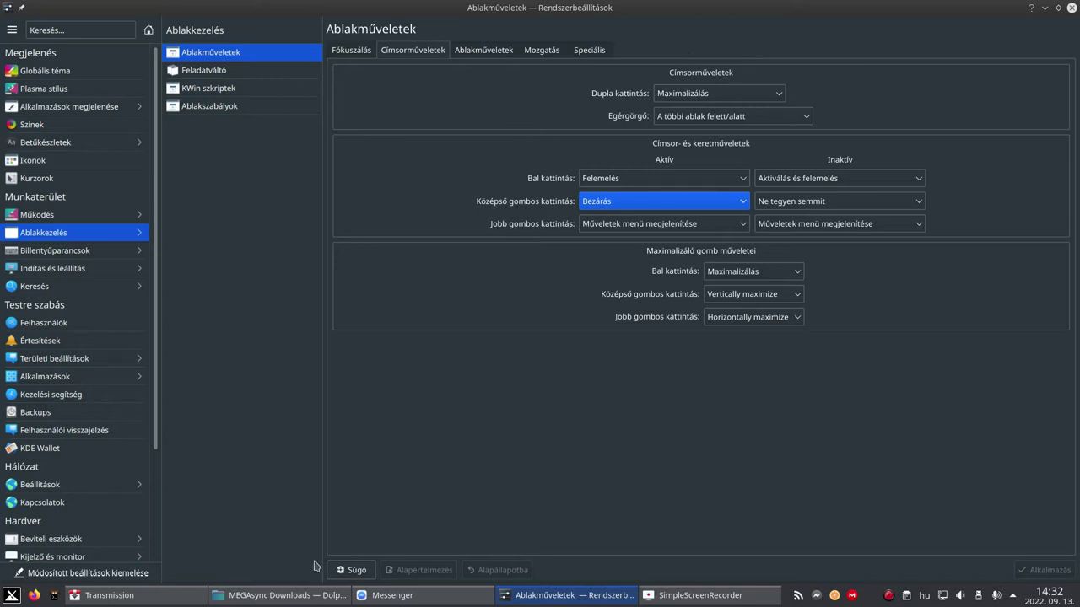
{"action": "left_click", "coordinate": [296, 597]}
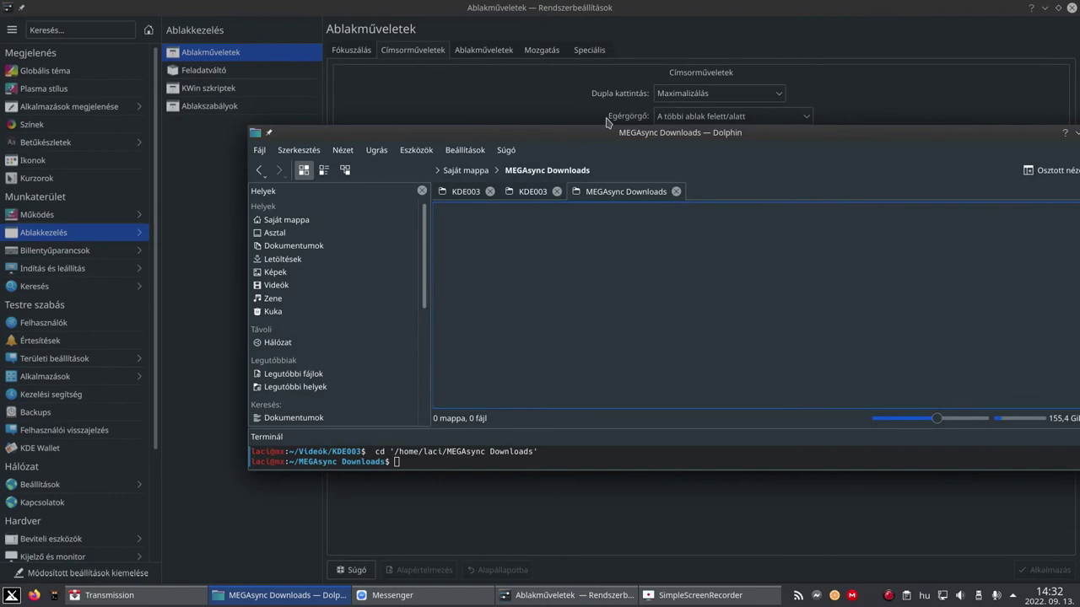
{"action": "middle_click", "coordinate": [595, 141]}
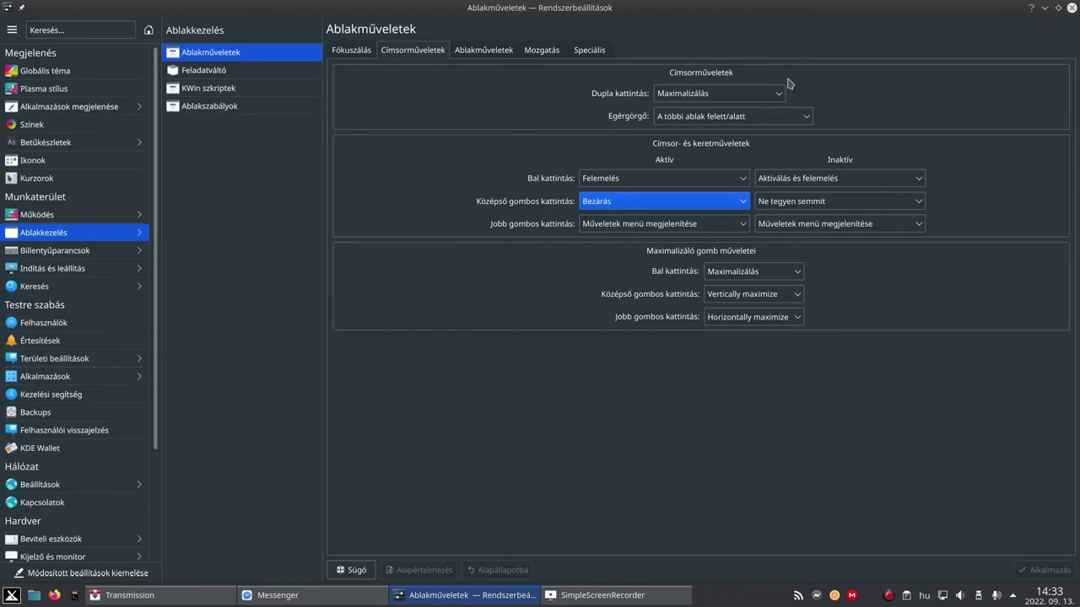
- Open the "Ablakműveletek" settings page, test activation between SimpleScreenRecorder and the settings window, and review the inactive-window "Egérgörgő" choices, keeping "Görgetés"
{"action": "left_click", "coordinate": [464, 52]}
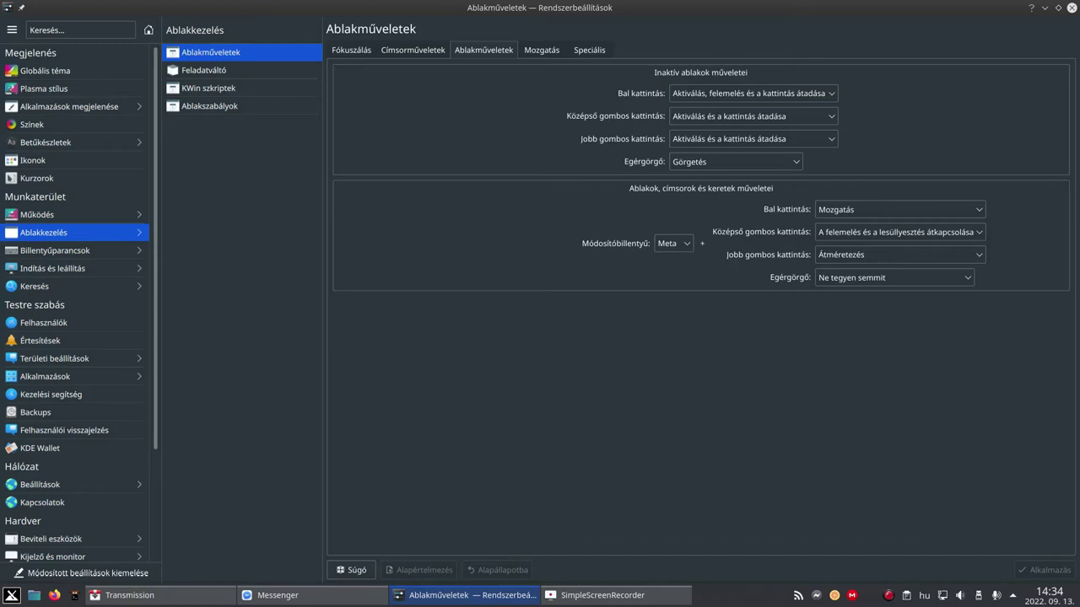
{"action": "key", "text": "alt+Tab"}
{"action": "left_click_drag", "start_coordinate": [524, 112], "coordinate": [524, 111]}
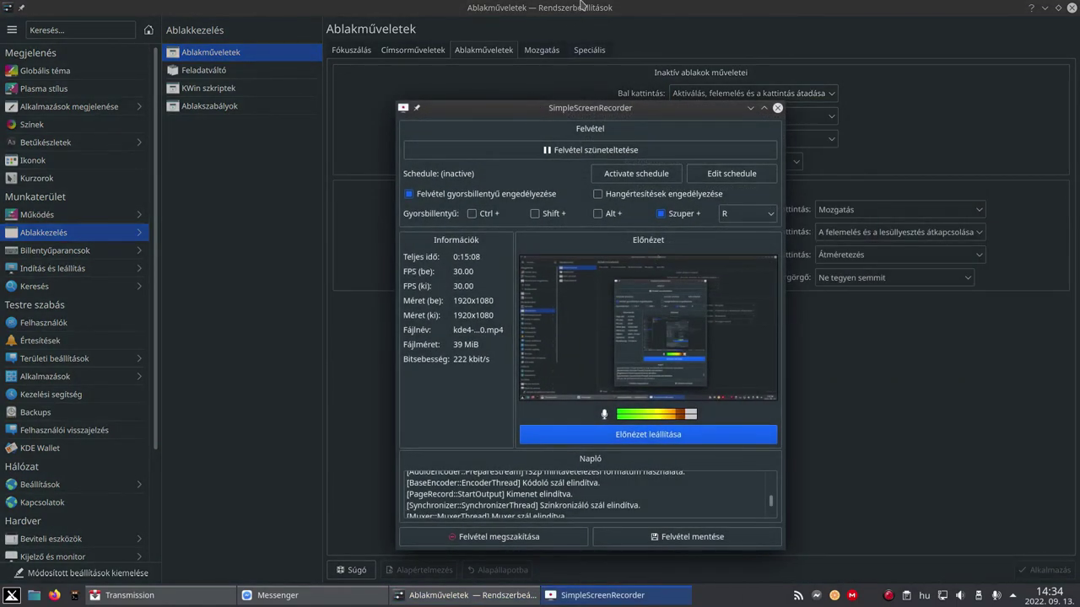
{"action": "left_click", "coordinate": [941, 126]}
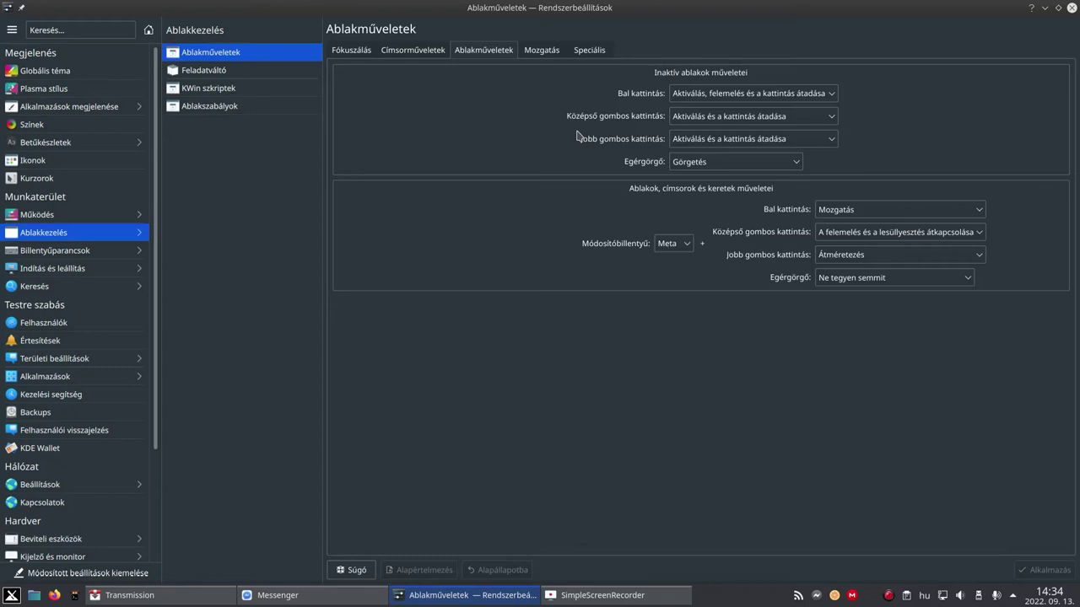
{"action": "left_click", "coordinate": [713, 165]}
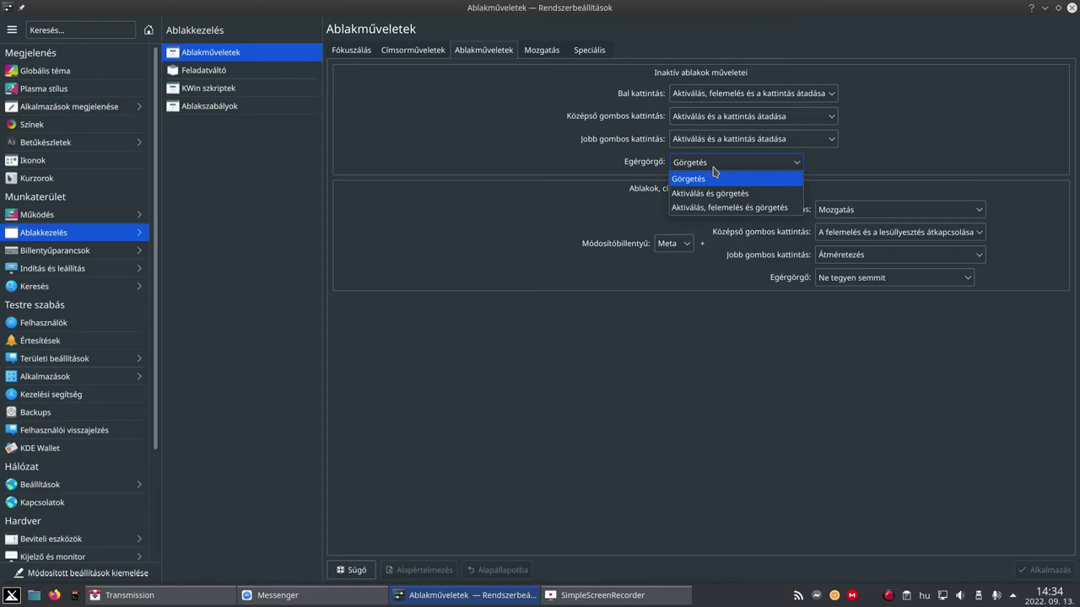
{"action": "left_click", "coordinate": [717, 180]}
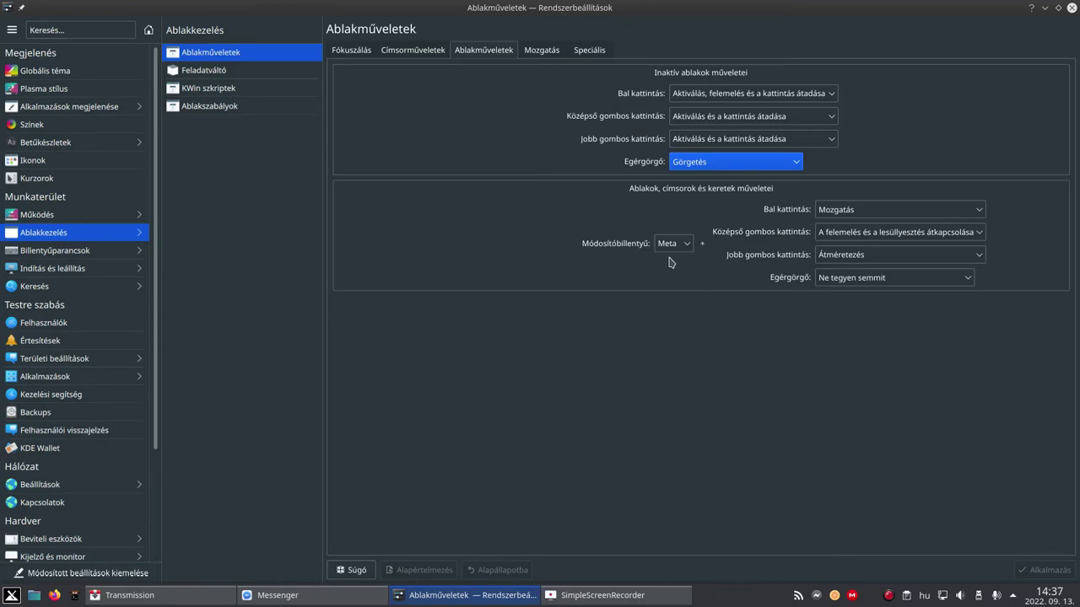
- Test moving the settings window by grabbing it inside its content area with the Meta modifier, and maximize it again
{"action": "left_click_drag", "start_coordinate": [715, 349], "coordinate": [590, 173]}
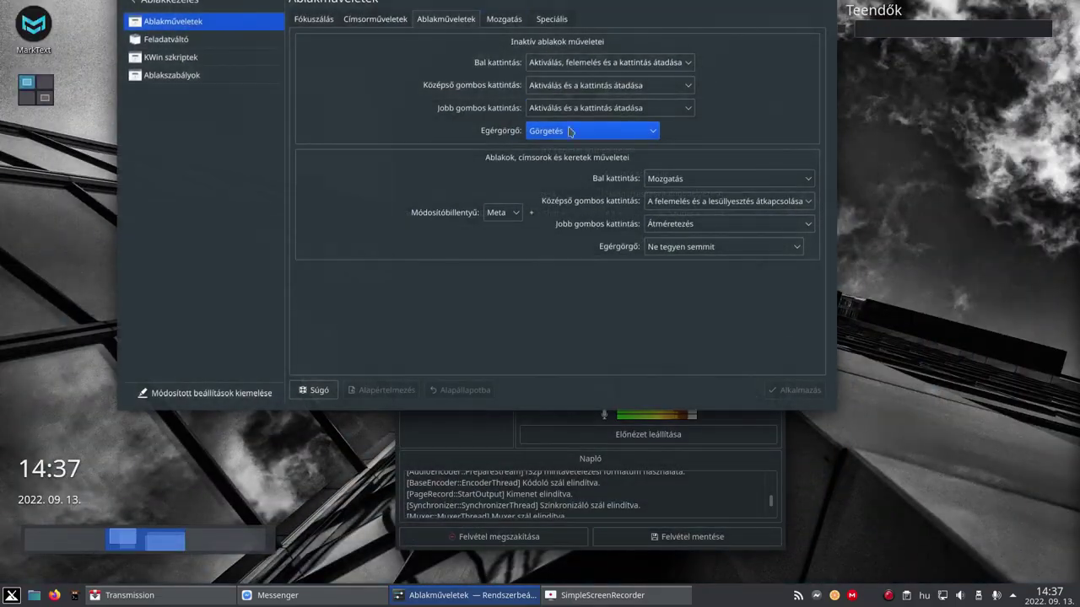
{"action": "left_click_drag", "start_coordinate": [569, 130], "coordinate": [450, 184]}
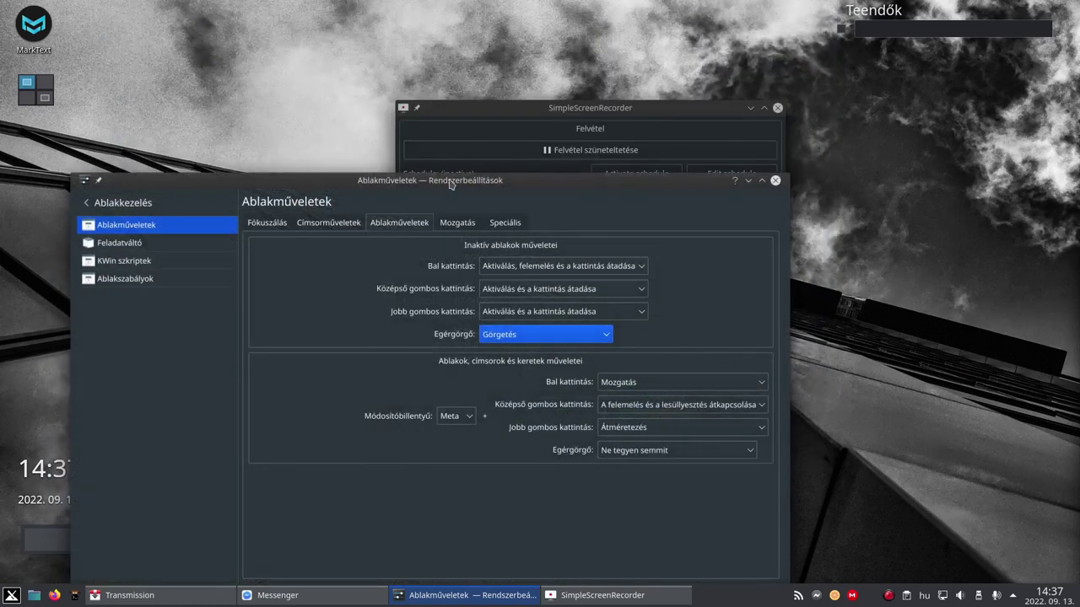
{"action": "double_click", "coordinate": [451, 184]}
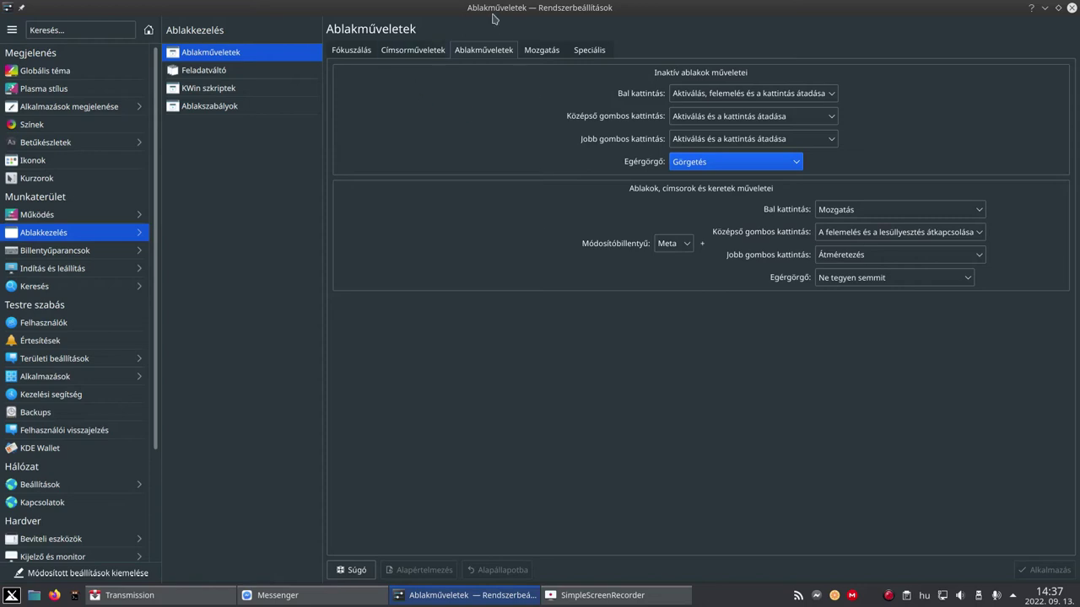
- Open the "Mozgatás" settings and test moving the settings window out of its maximized state, maximizing it again
{"action": "left_click", "coordinate": [539, 50]}
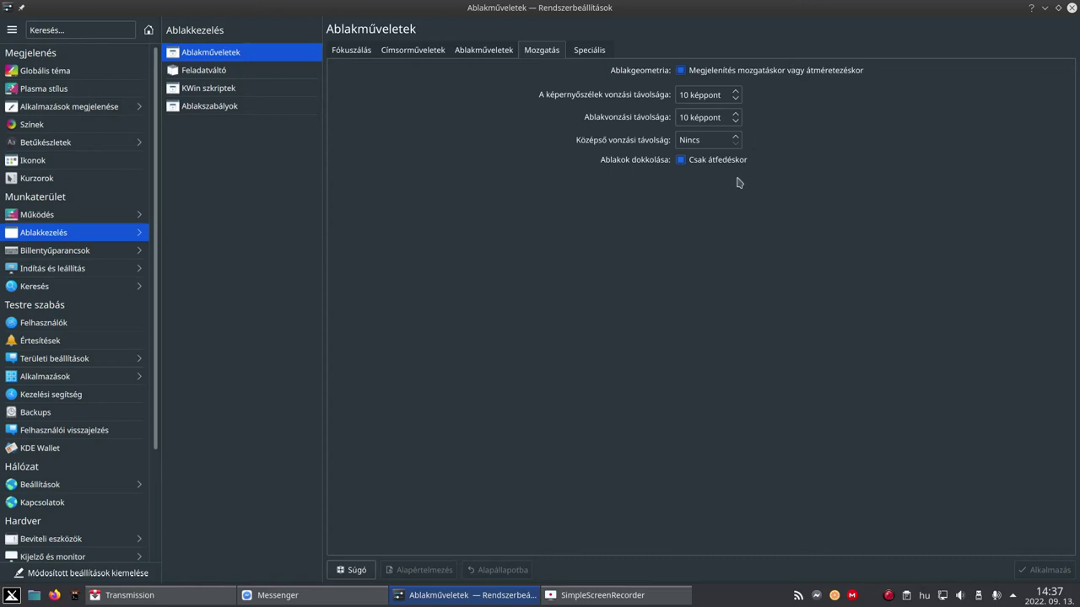
{"action": "left_click_drag", "start_coordinate": [430, 7], "coordinate": [485, 131]}
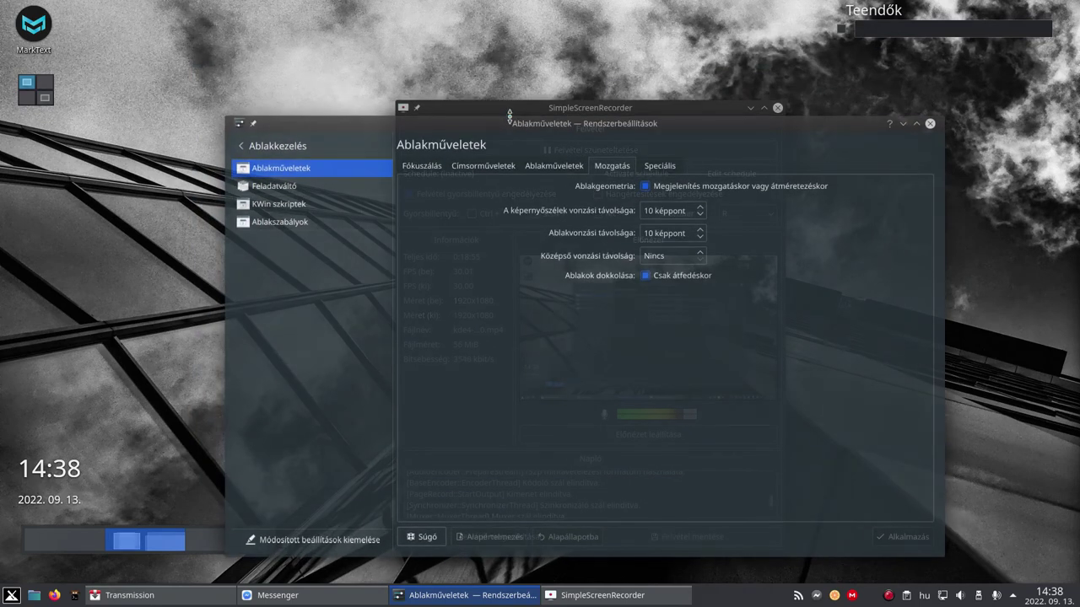
{"action": "double_click", "coordinate": [485, 127]}
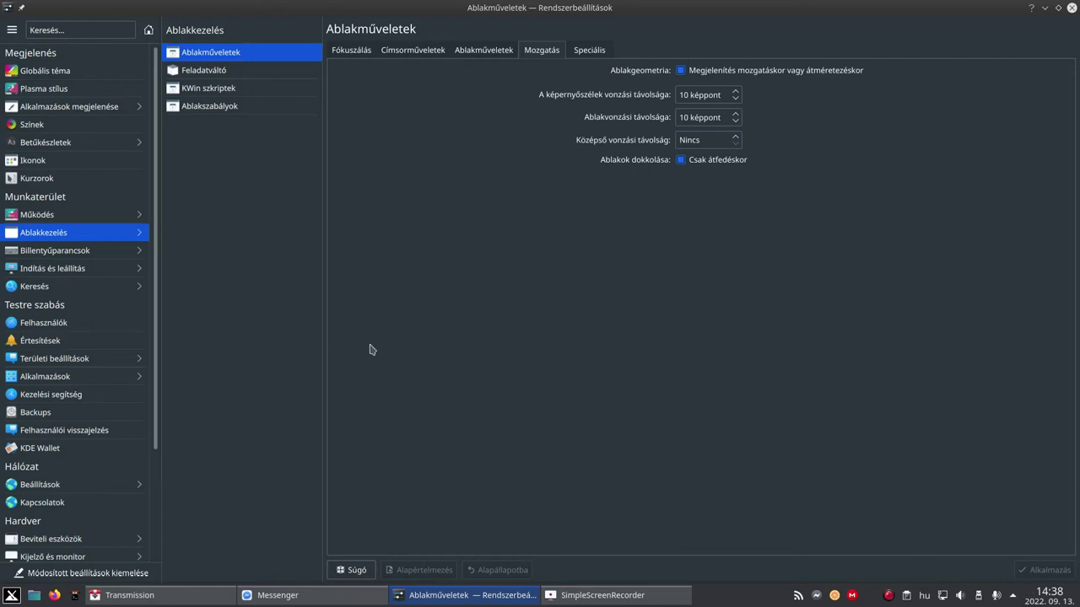
{"action": "left_click_drag", "start_coordinate": [391, 9], "coordinate": [460, 38]}
- In the "Speciális" settings, disable "A címsorra mutatás után ennyivel" for unrolling windows and apply the change
{"action": "left_click", "coordinate": [602, 54]}
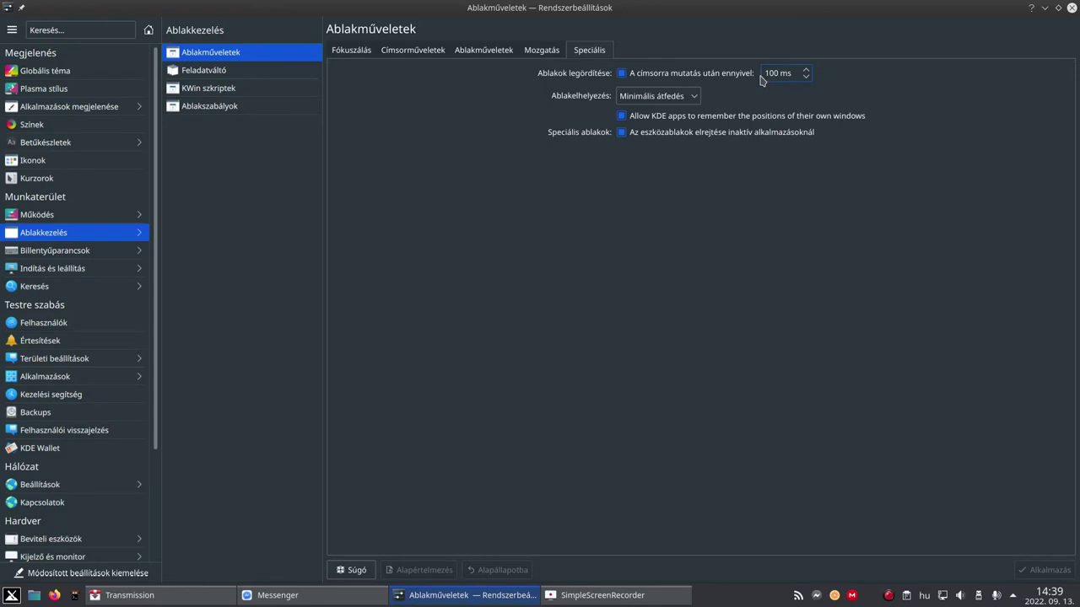
{"action": "left_click", "coordinate": [621, 73]}
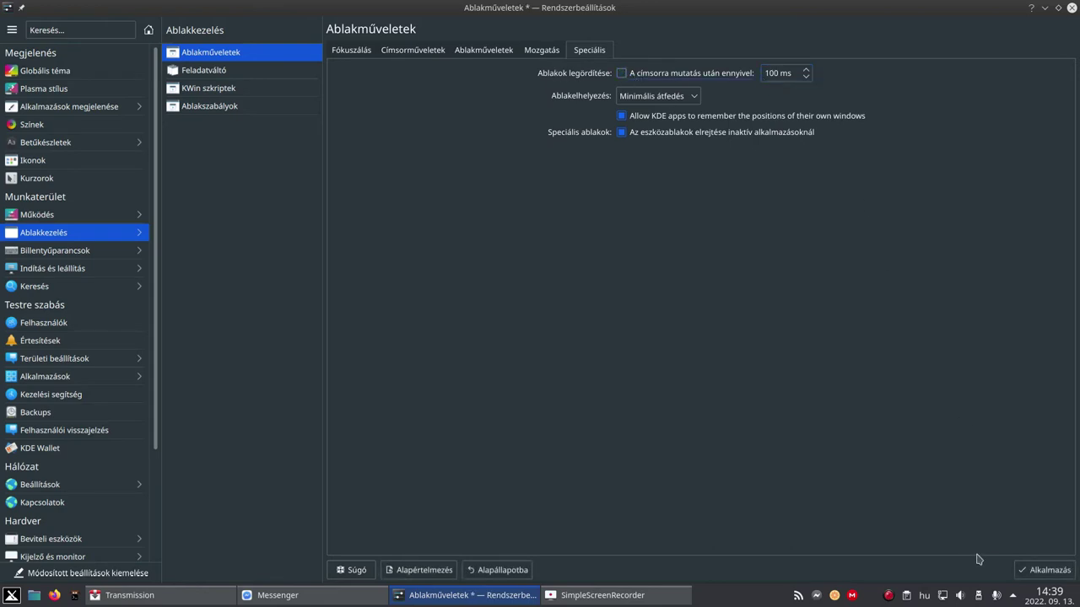
{"action": "left_click", "coordinate": [1024, 575]}
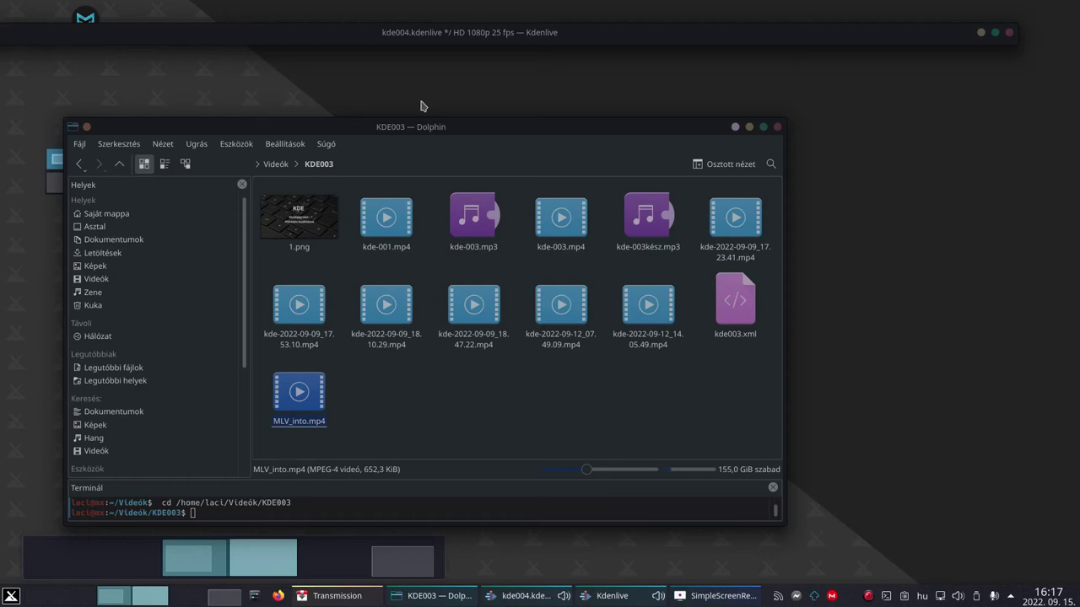
- Roll up the KDE003 Dolphin window into its title bar with the Shade operation
{"action": "right_click", "coordinate": [483, 129]}
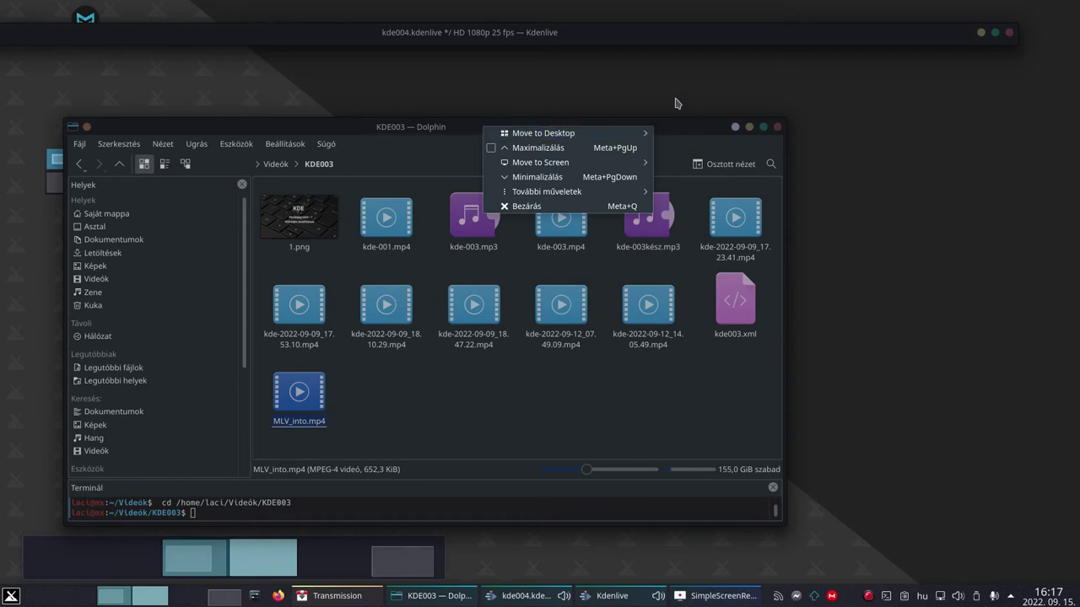
{"action": "mouse_move", "coordinate": [614, 194]}
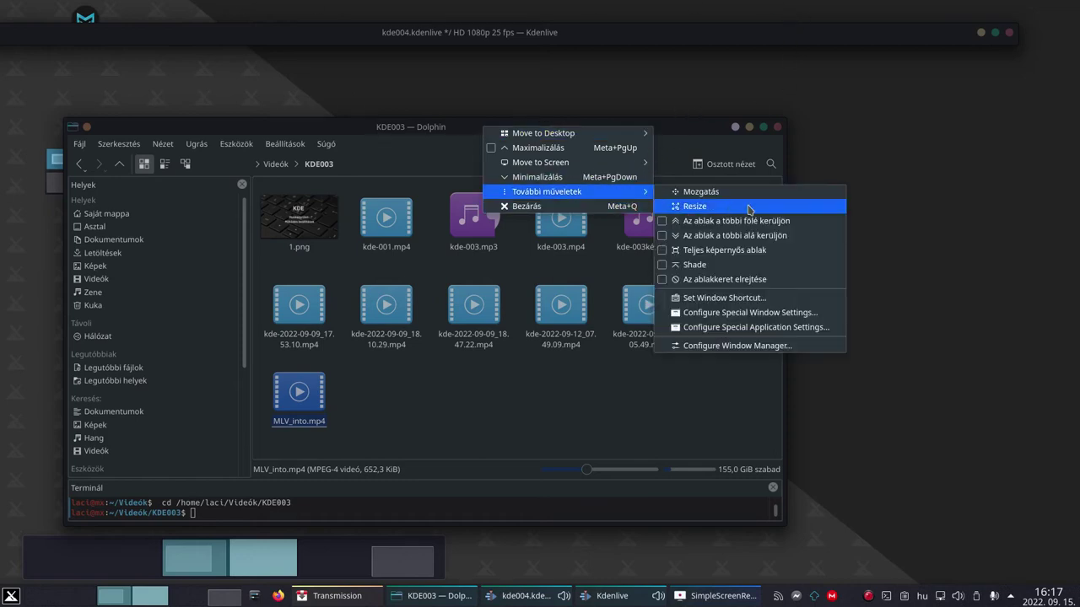
{"action": "left_click", "coordinate": [705, 265]}
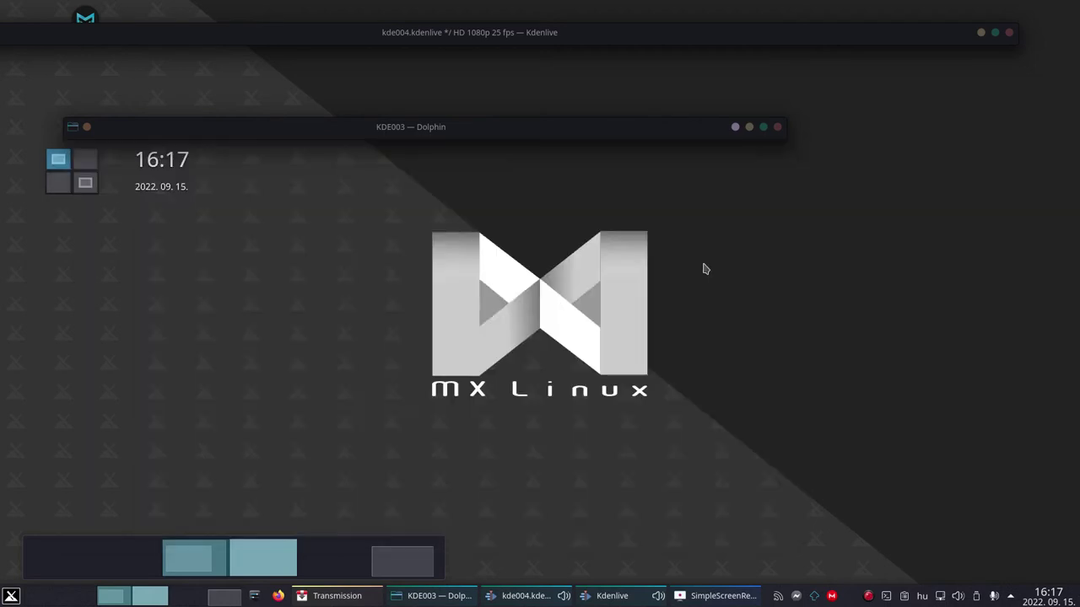
{"action": "double_click", "coordinate": [652, 133]}
{"action": "mouse_move", "coordinate": [756, 41]}
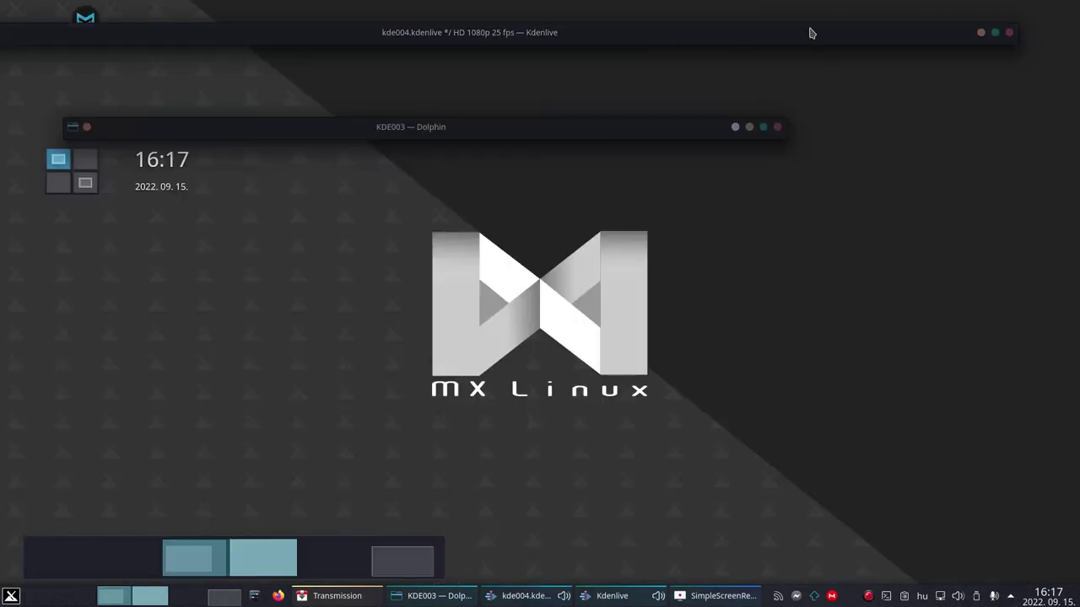
{"action": "mouse_move", "coordinate": [810, 33]}
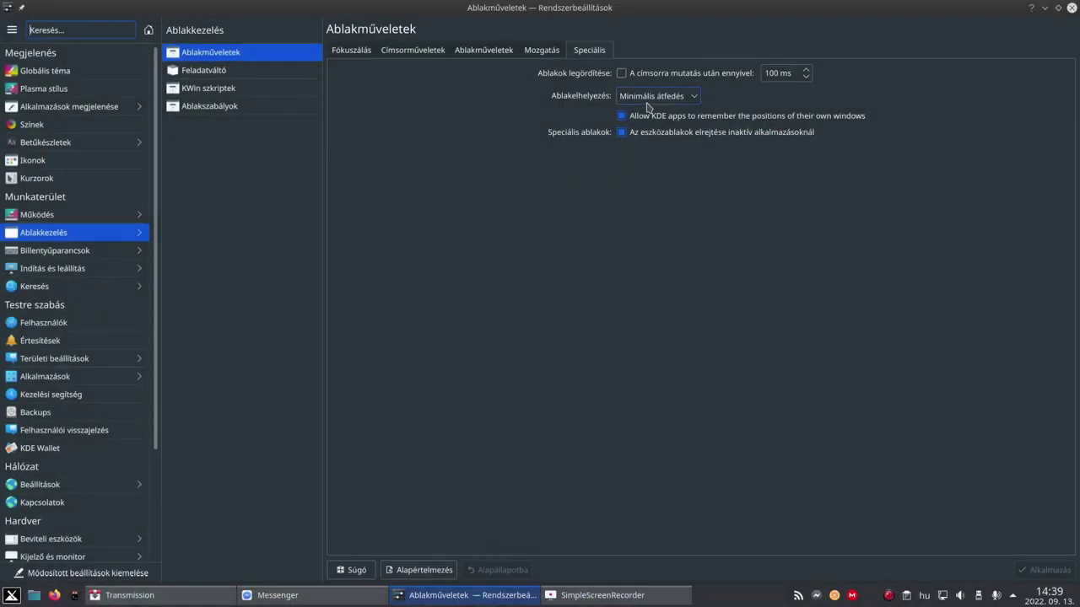
- Review the "Ablakelhelyezés" choices, keeping "Minimális átfedés", and test moving the settings window before maximizing it again
{"action": "left_click", "coordinate": [648, 102]}
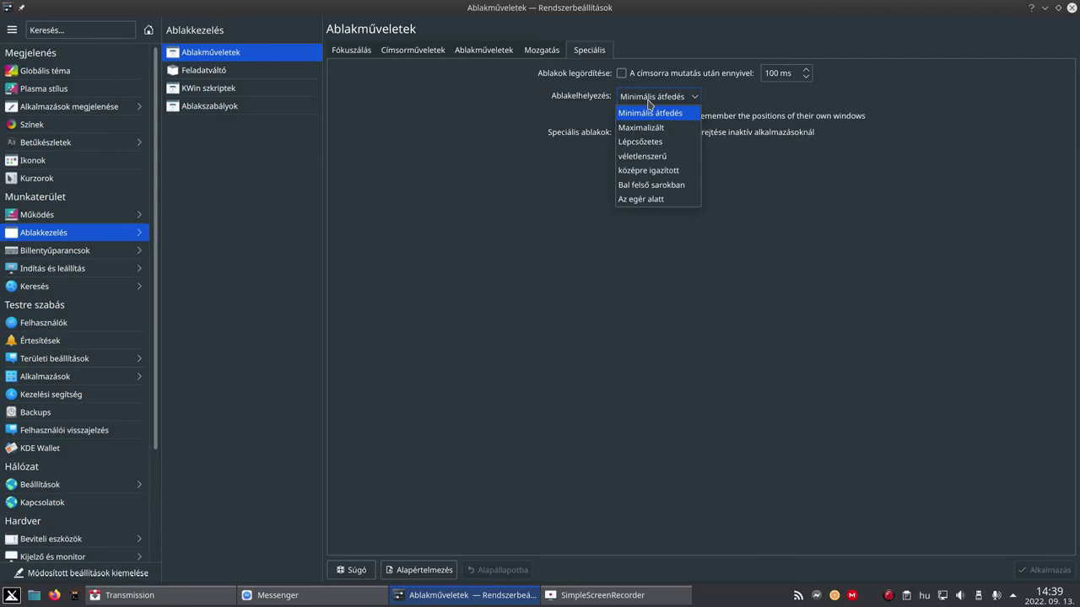
{"action": "left_click", "coordinate": [916, 216]}
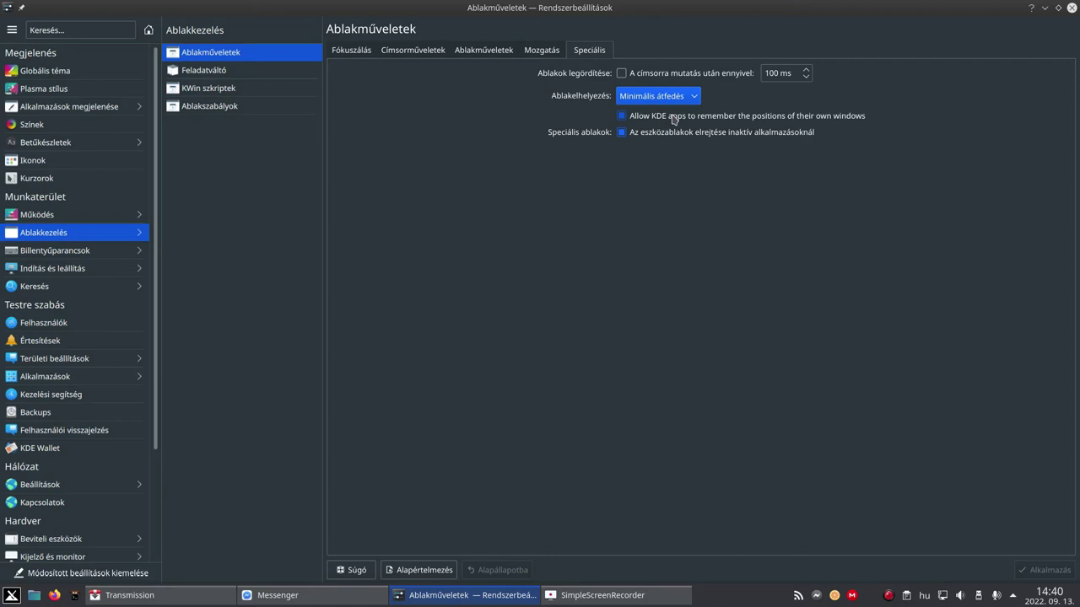
{"action": "left_click_drag", "start_coordinate": [302, 11], "coordinate": [522, 62]}
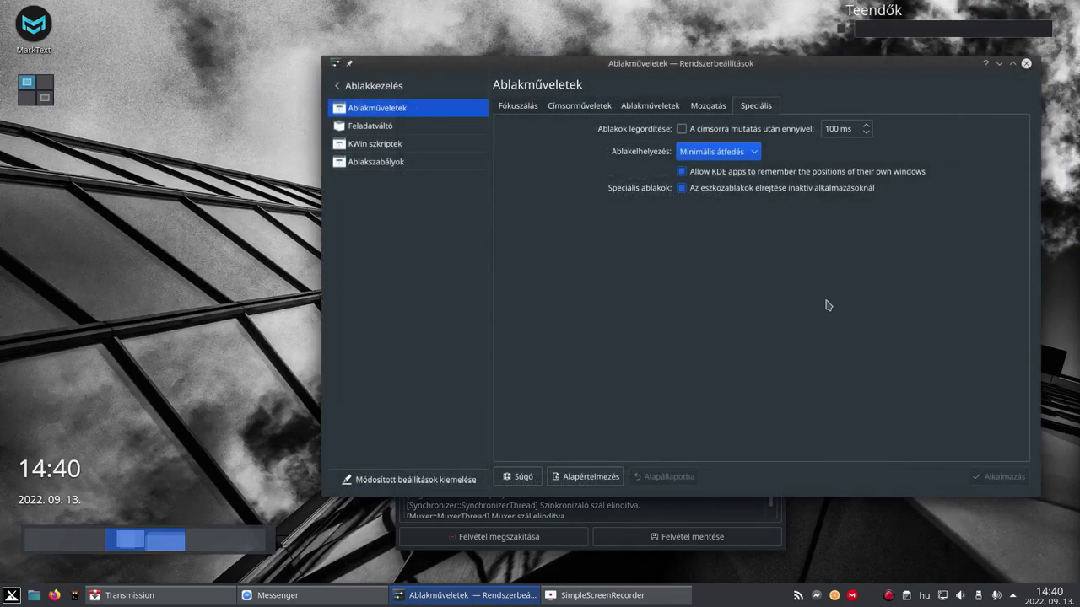
{"action": "double_click", "coordinate": [730, 65]}
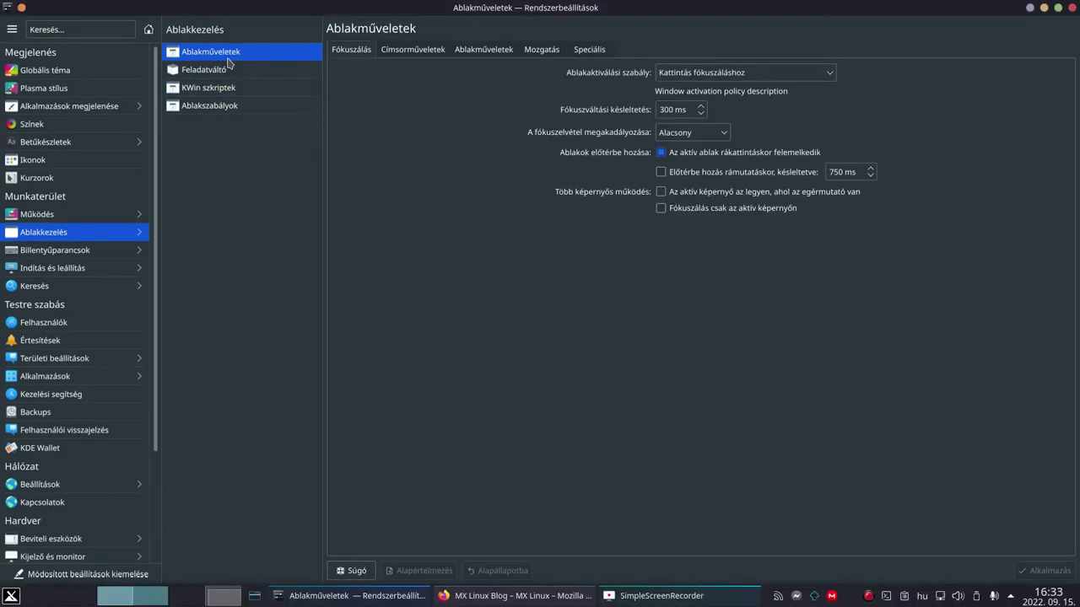
- Open the "Feladatváltó" settings, test switching windows with the task switcher, and return to the settings window on its virtual desktop
{"action": "left_click", "coordinate": [215, 76]}
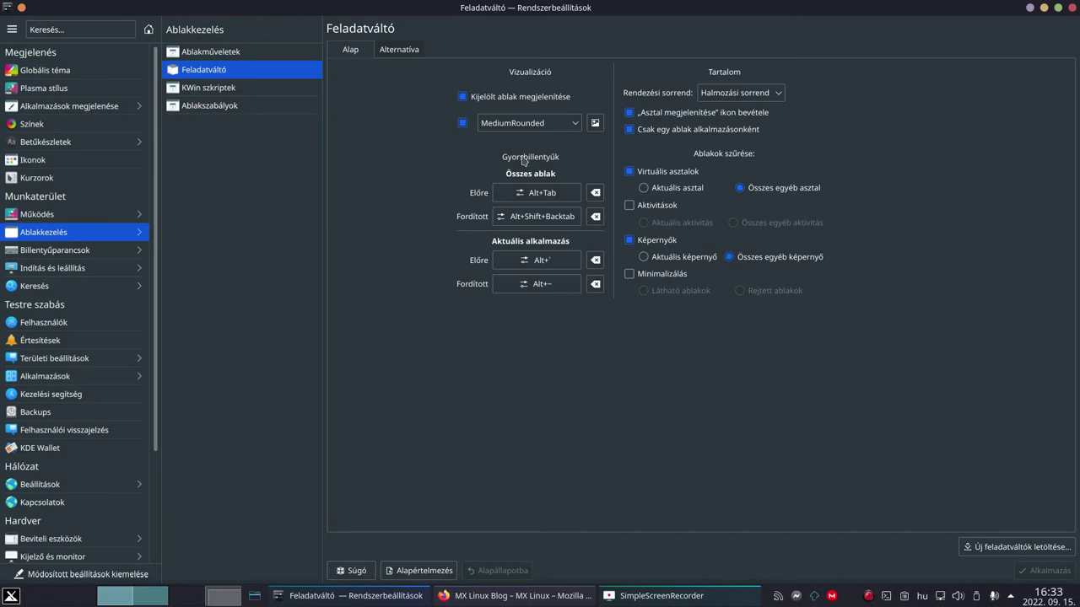
{"action": "mouse_move", "coordinate": [542, 104]}
{"action": "key", "text": "alt"}
{"action": "key", "text": "alt"}
{"action": "key", "text": "alt+Tab"}
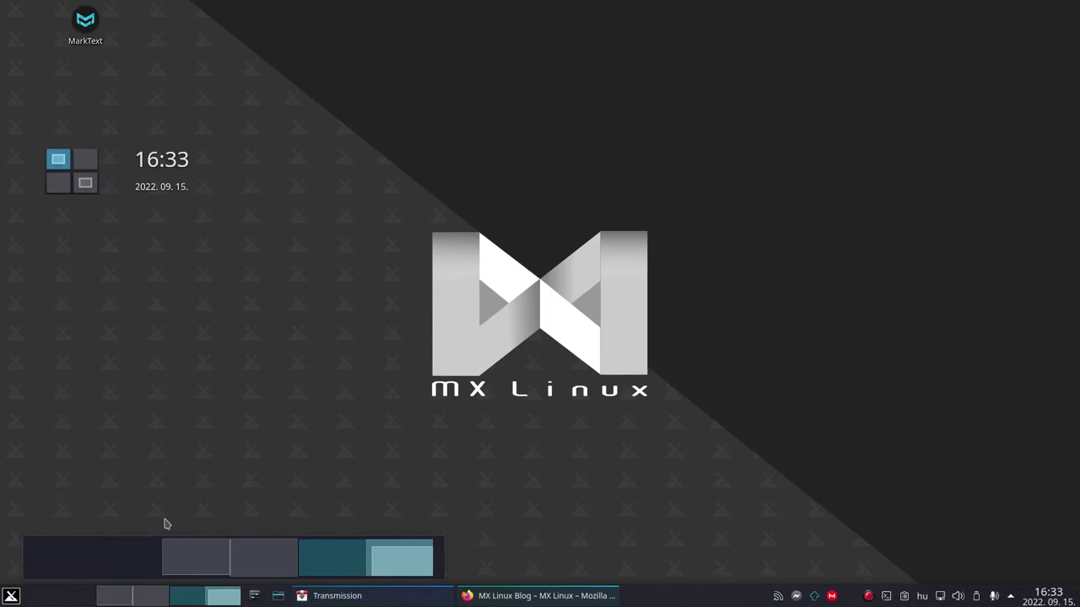
{"action": "left_click", "coordinate": [193, 566]}
{"action": "left_click", "coordinate": [340, 597]}
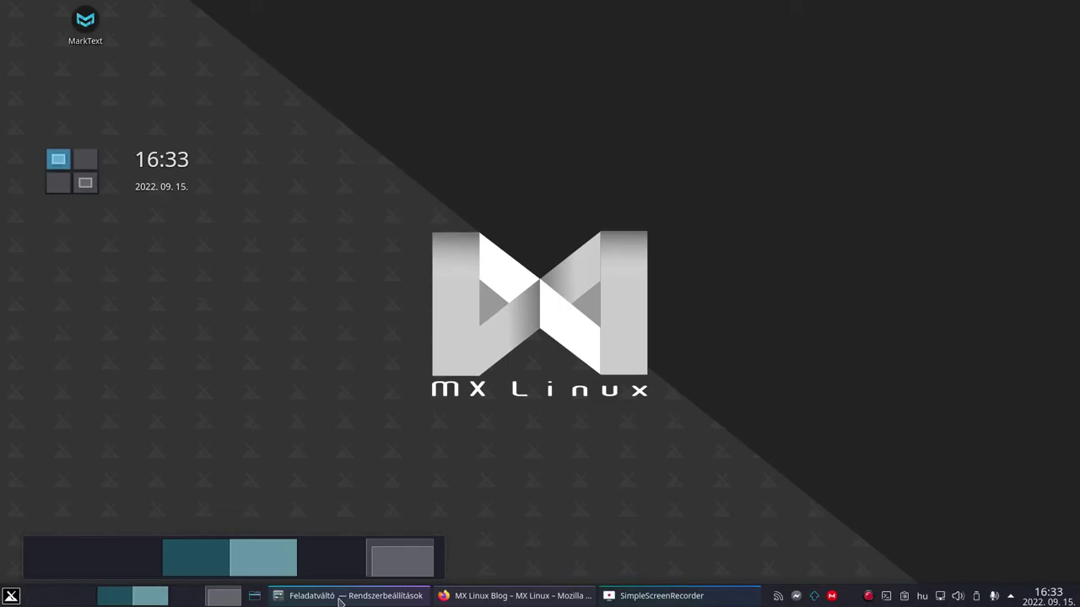
{"action": "left_click", "coordinate": [341, 599]}
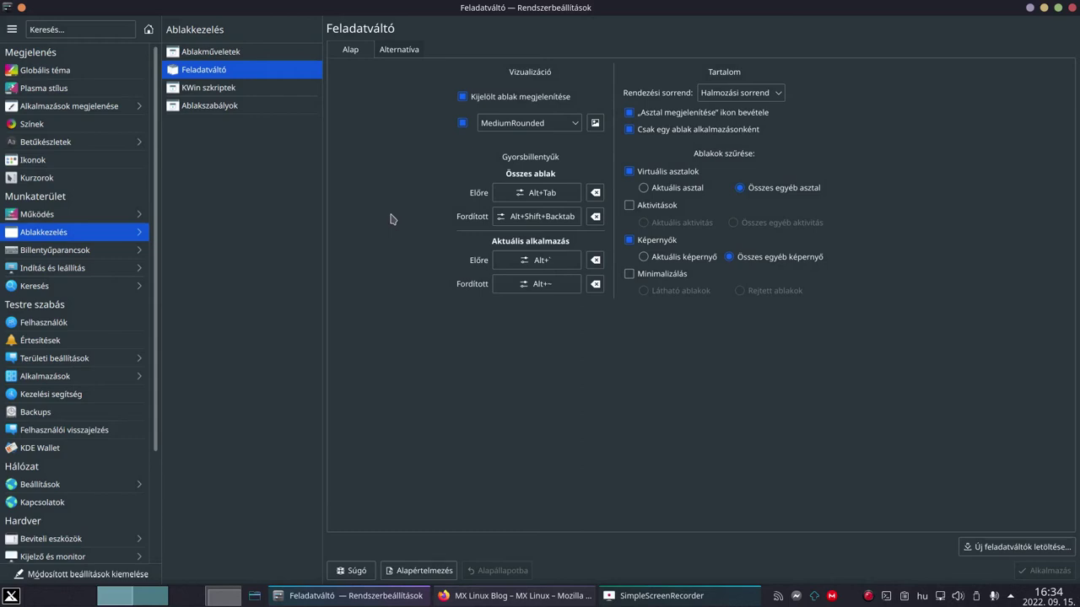
- Review the available task switcher visualization styles, keeping "MediumRounded"
{"action": "left_click", "coordinate": [578, 124]}
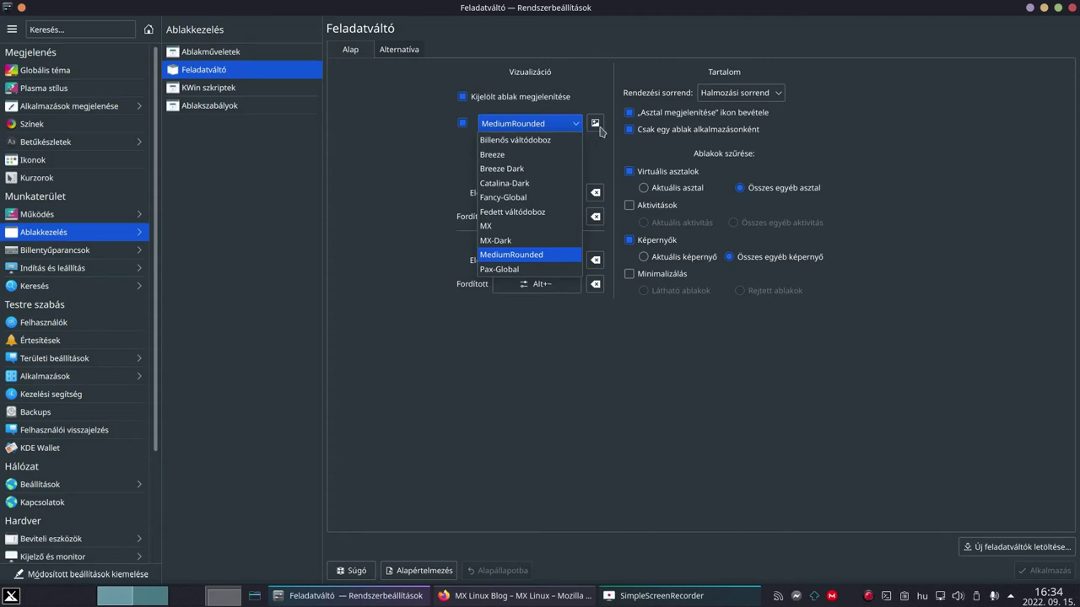
{"action": "left_click", "coordinate": [585, 421]}
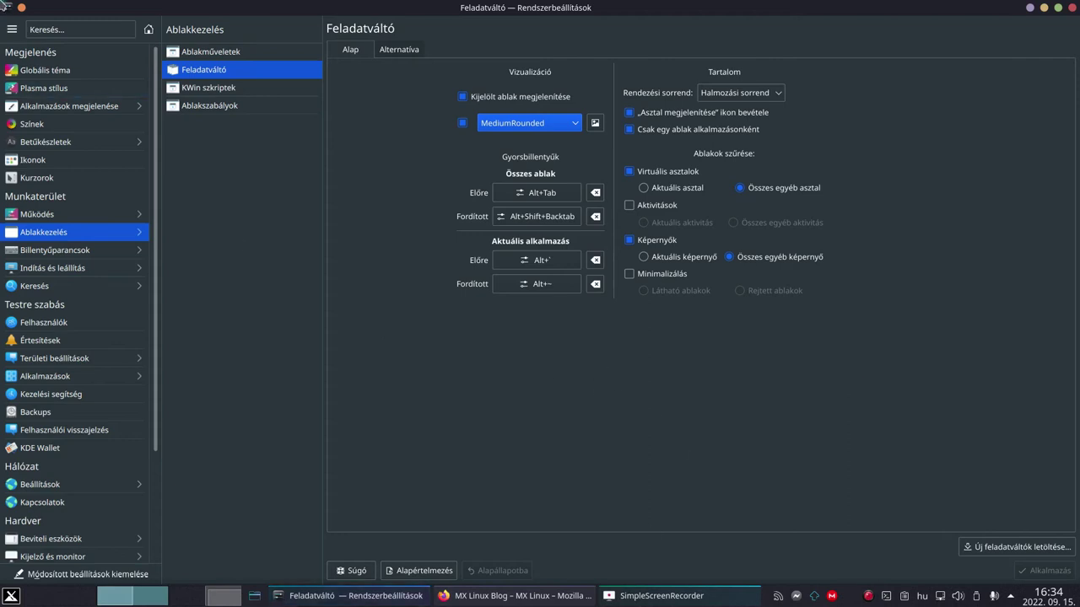
- Show the overview of all windows, choose the settings window from it, and move that window out of its maximized state
{"action": "mouse_move", "coordinate": [2, 6]}
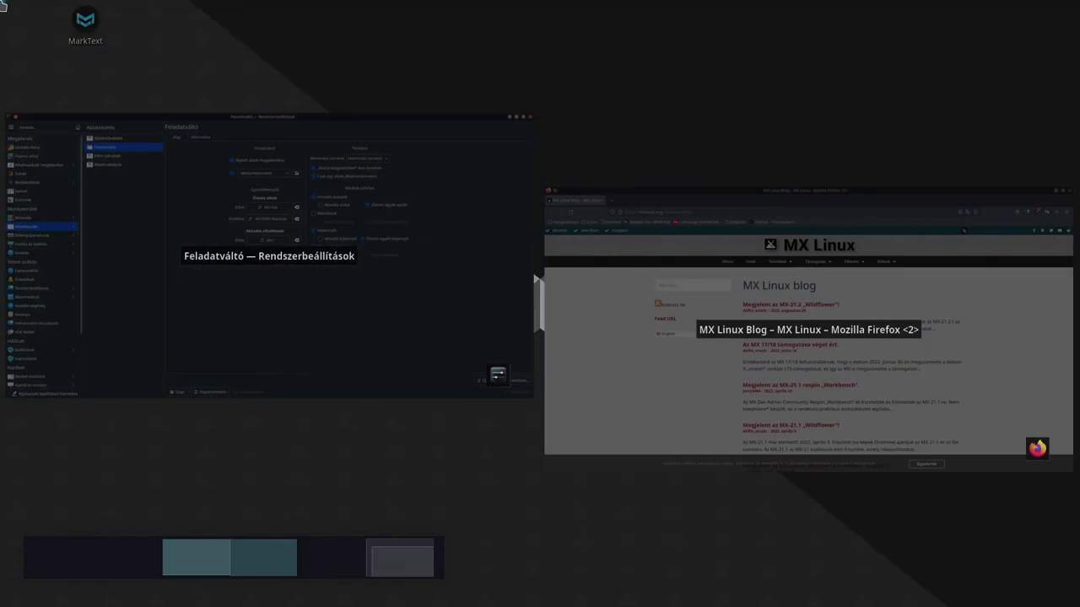
{"action": "left_click", "coordinate": [342, 313]}
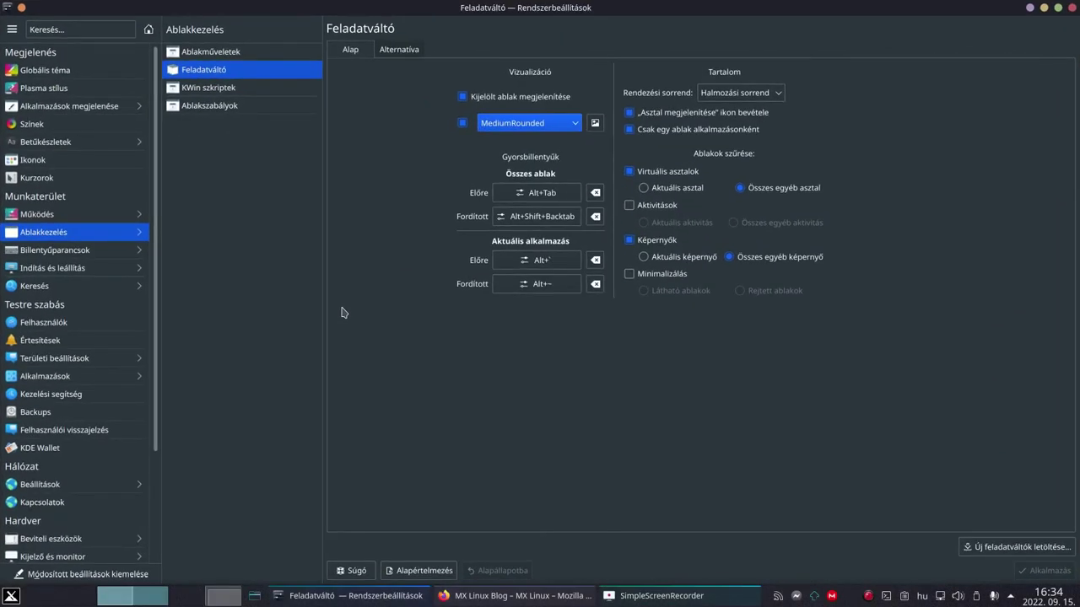
{"action": "left_click_drag", "start_coordinate": [229, 8], "coordinate": [486, 3]}
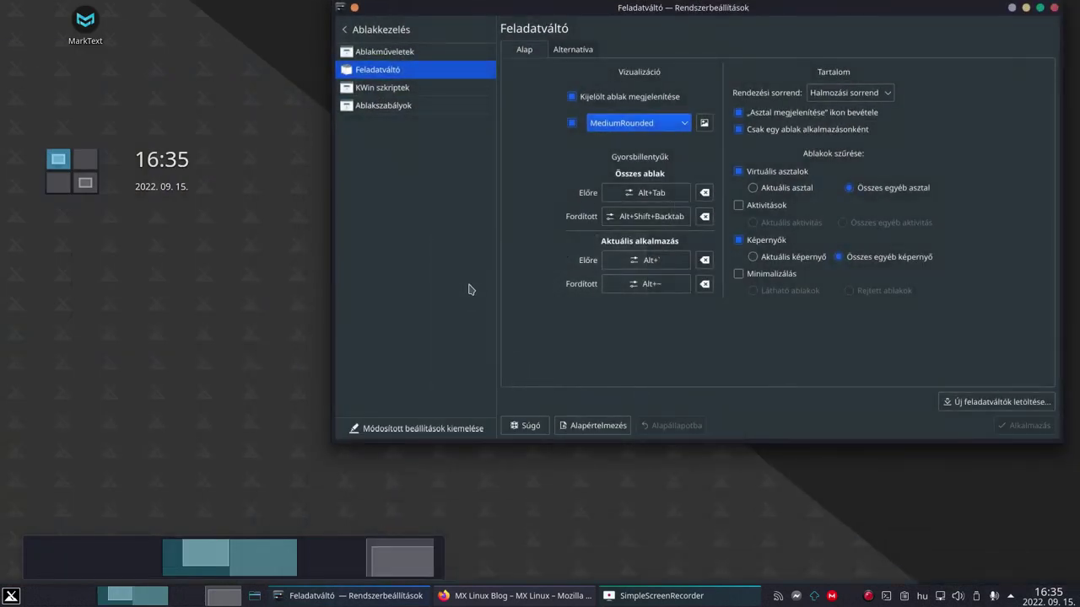
- Switch to the last virtual desktop and back to the one with the settings window, and maximize that window
{"action": "left_click", "coordinate": [388, 563]}
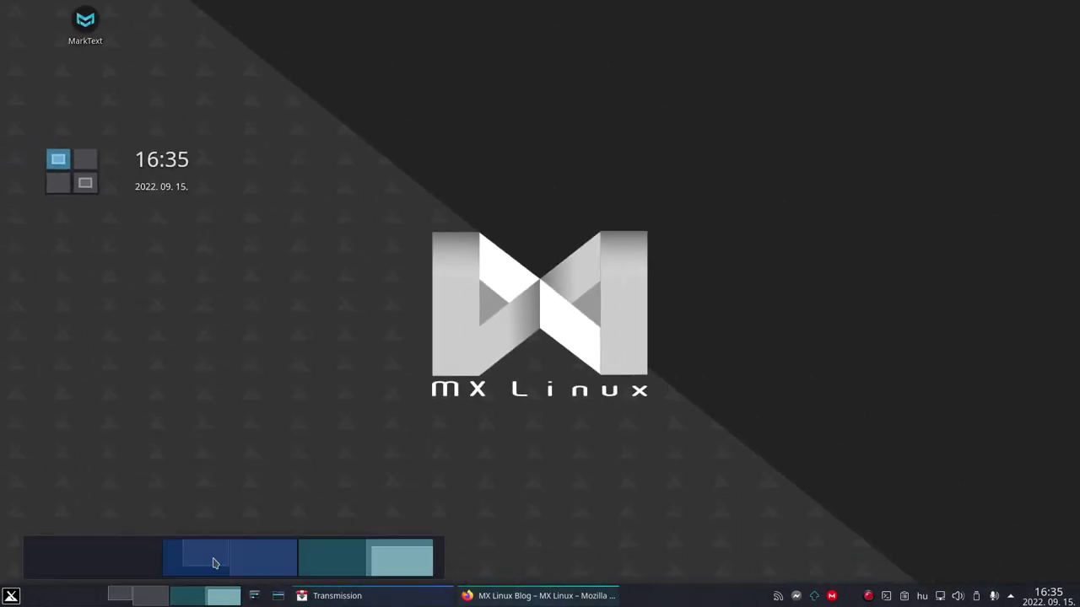
{"action": "left_click", "coordinate": [213, 563]}
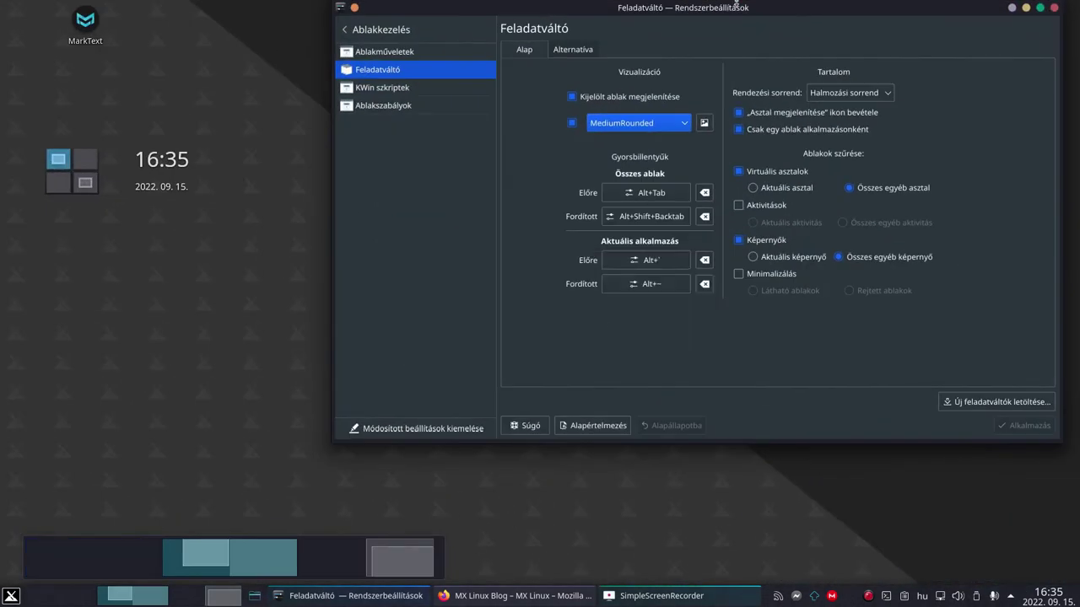
{"action": "double_click", "coordinate": [735, 10]}
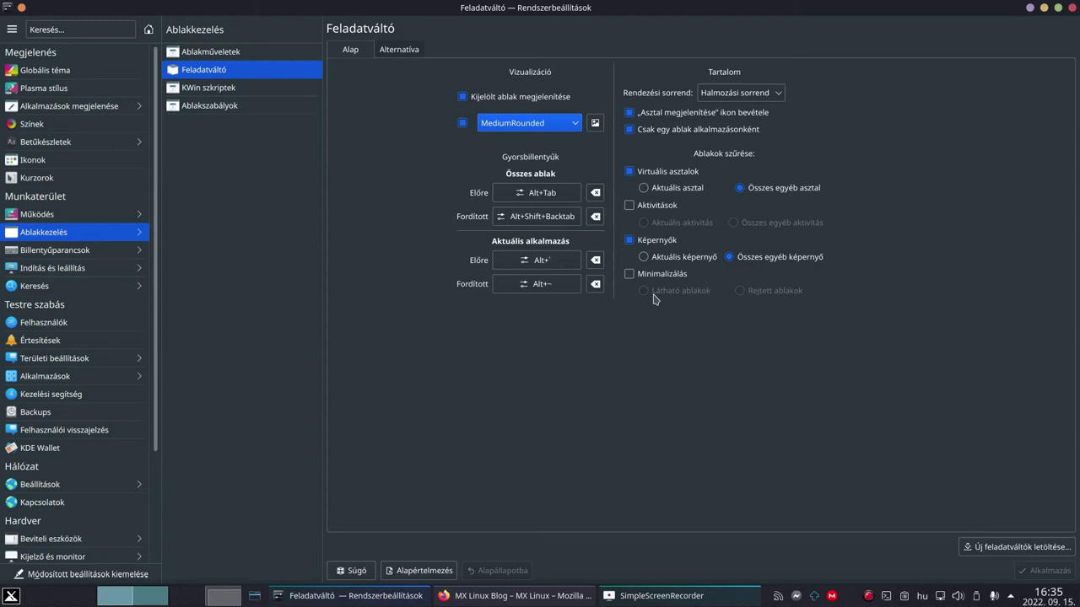
- Review the "Alternatíva" task switcher settings and open the "KWin szkriptek" page
{"action": "left_click", "coordinate": [409, 52]}
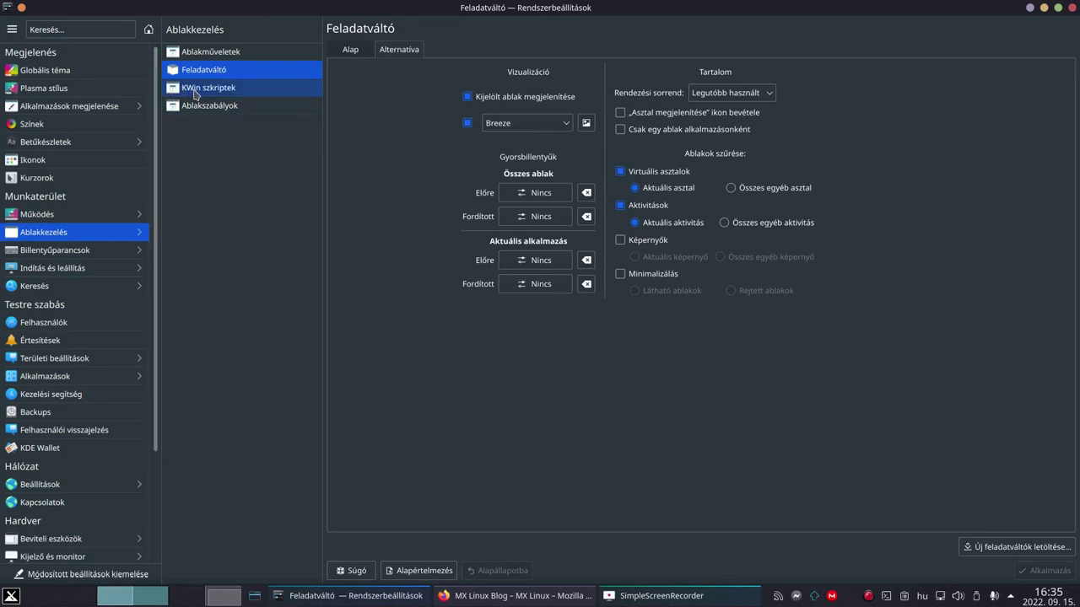
{"action": "left_click", "coordinate": [195, 94]}
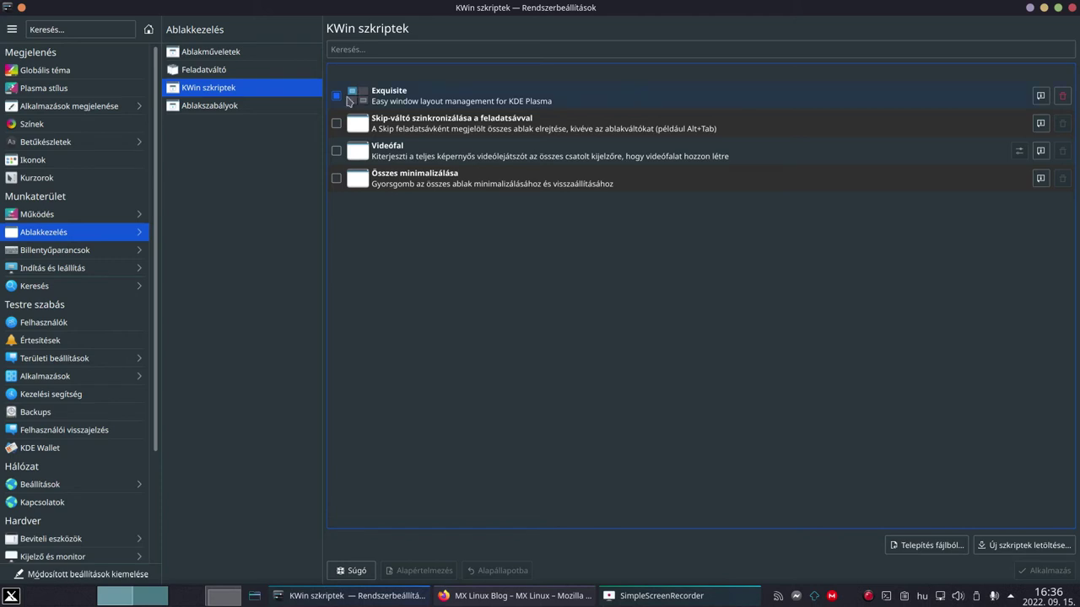
- Test the Exquisite layouts by placing the settings window in the screen's left third and right half, then maximize it and close Exquisite
{"action": "double_click", "coordinate": [242, 7]}
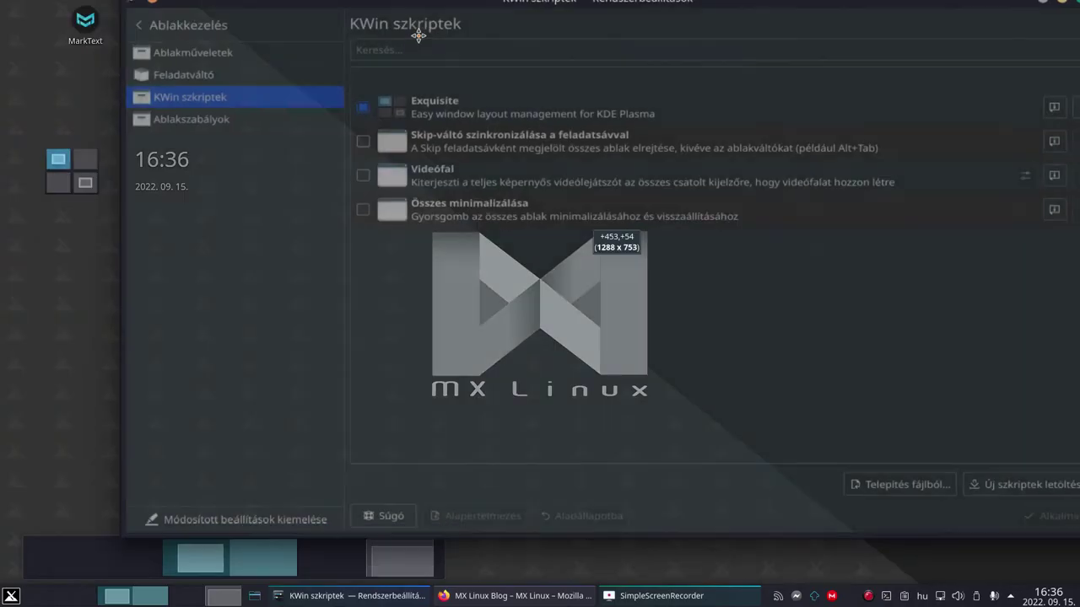
{"action": "key", "text": "ctrl+alt+d"}
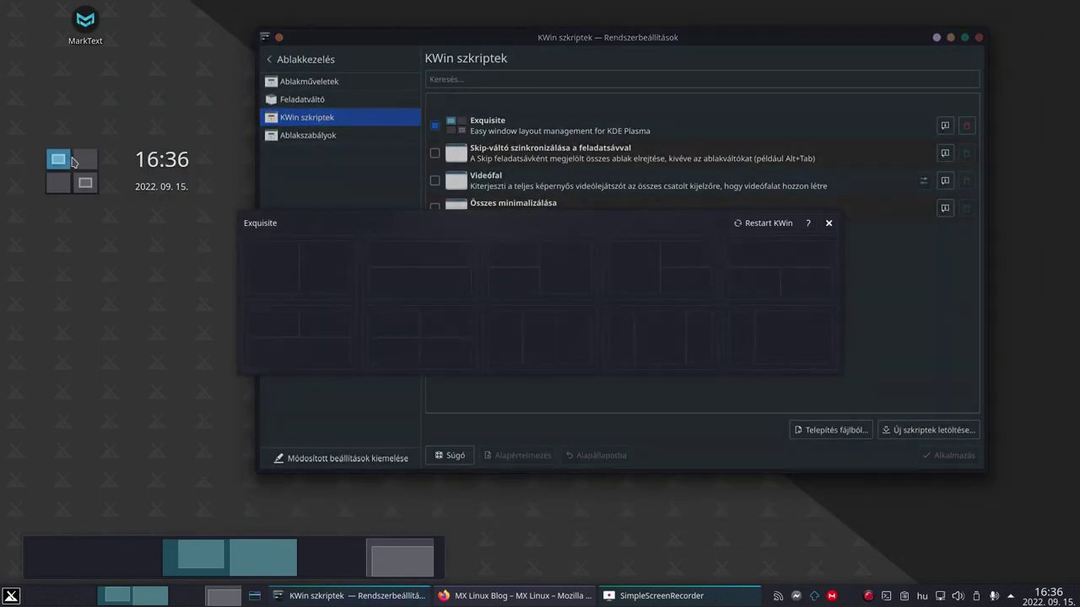
{"action": "left_click", "coordinate": [595, 331]}
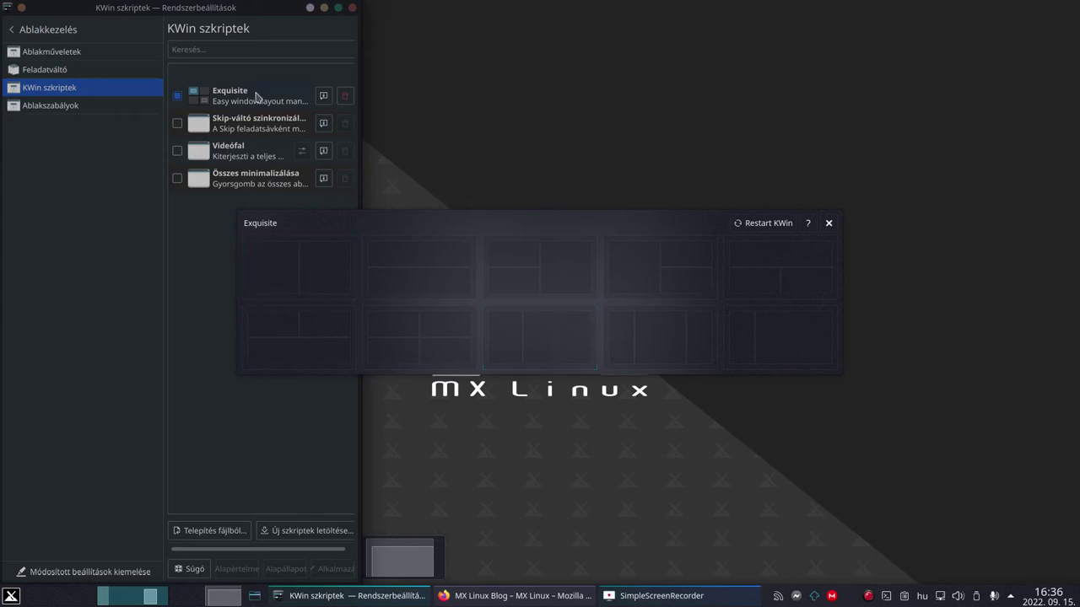
{"action": "left_click", "coordinate": [158, 7]}
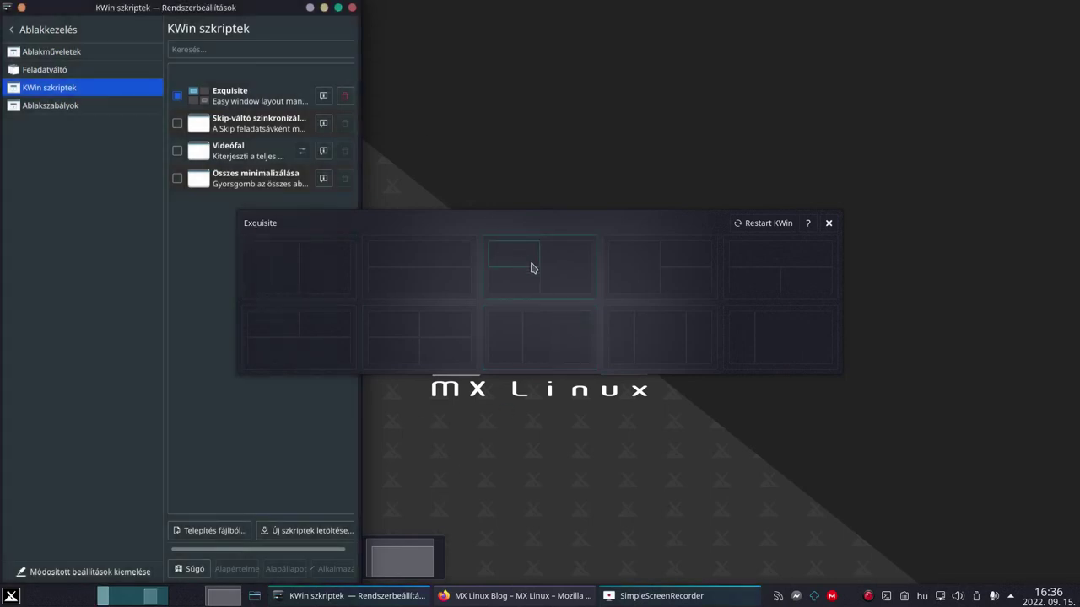
{"action": "left_click", "coordinate": [567, 271]}
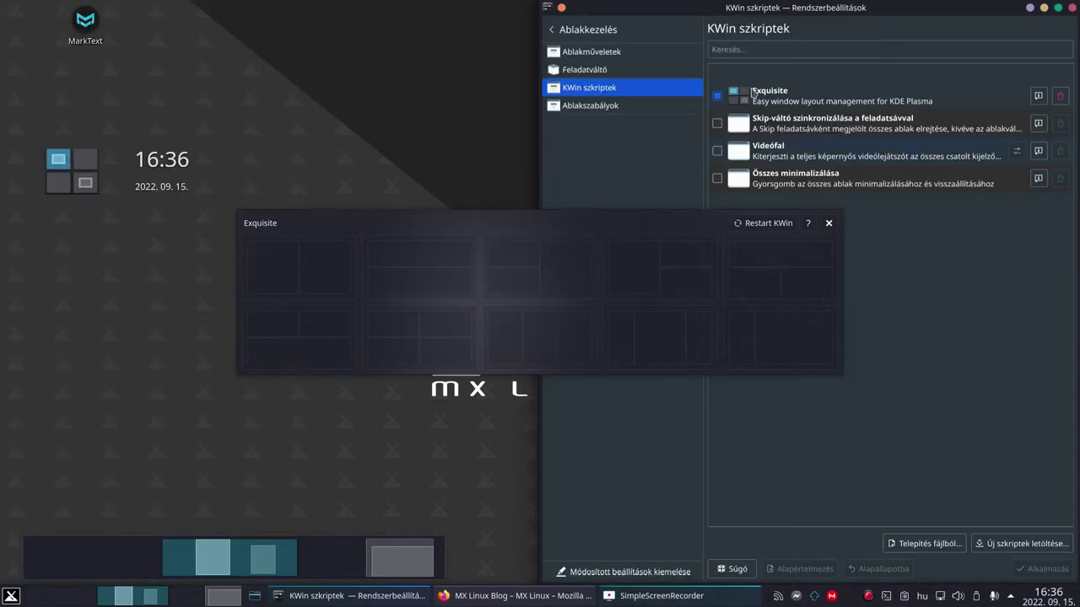
{"action": "double_click", "coordinate": [723, 10]}
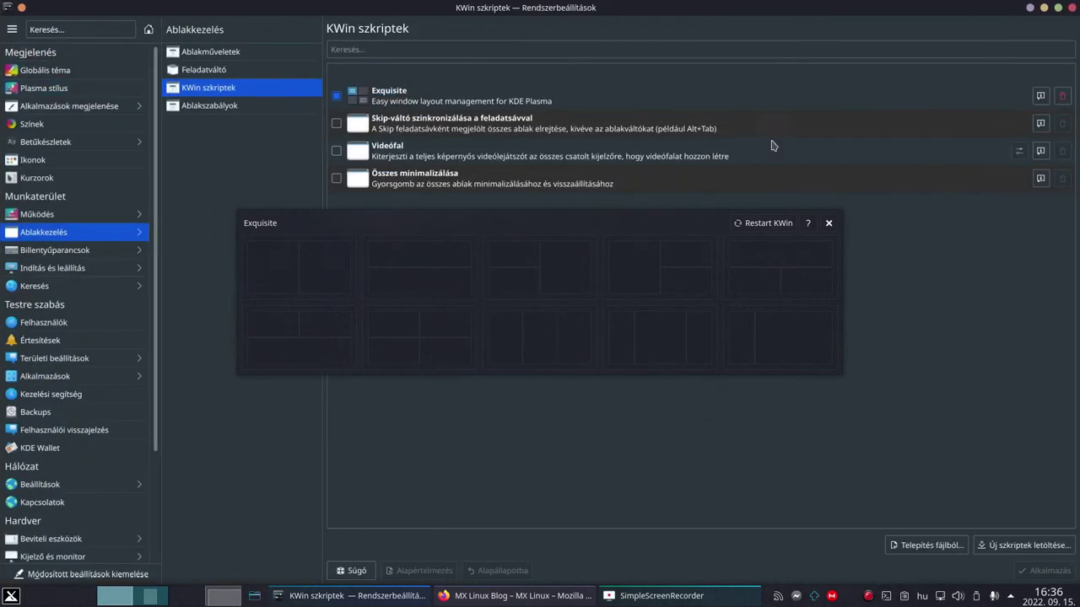
{"action": "left_click", "coordinate": [829, 224]}
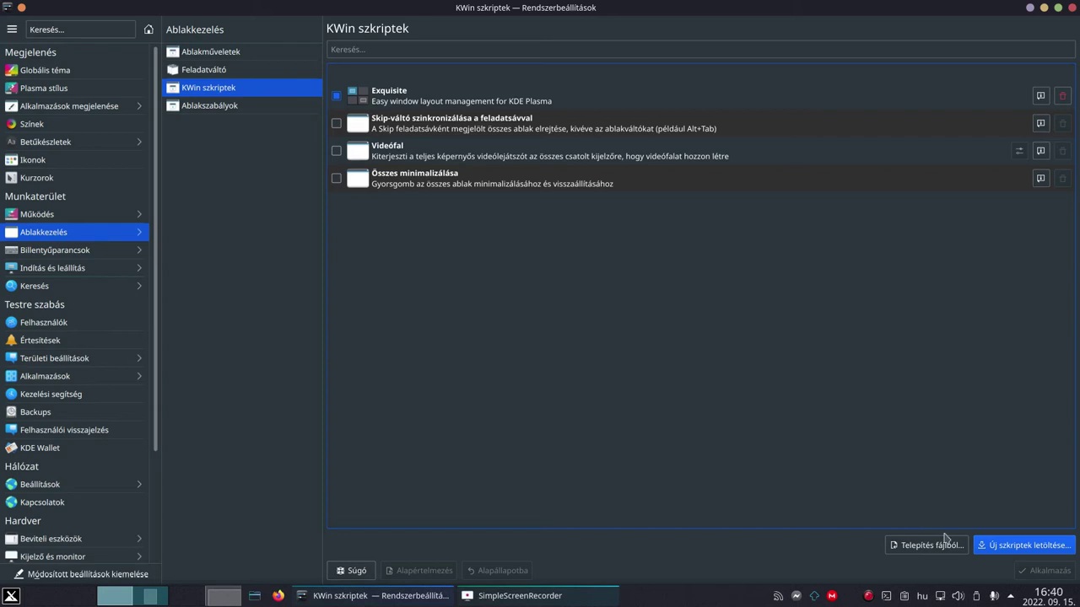
- Browse the downloadable window management scripts and install "Move Window"
{"action": "left_click", "coordinate": [1003, 545]}
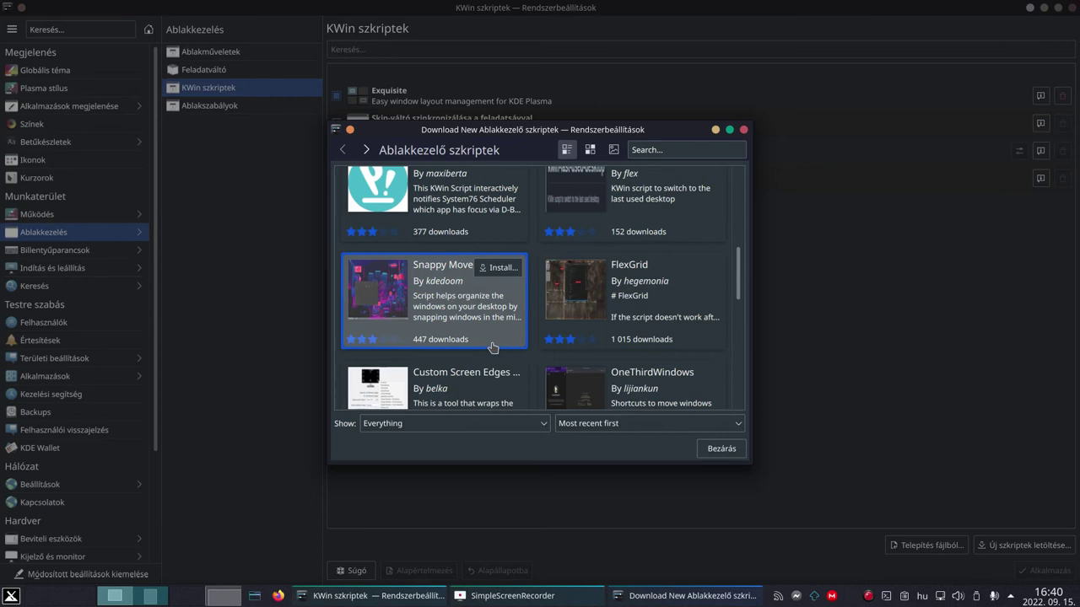
{"action": "scroll", "coordinate": [493, 347], "scroll_direction": "down", "scroll_amount": 3}
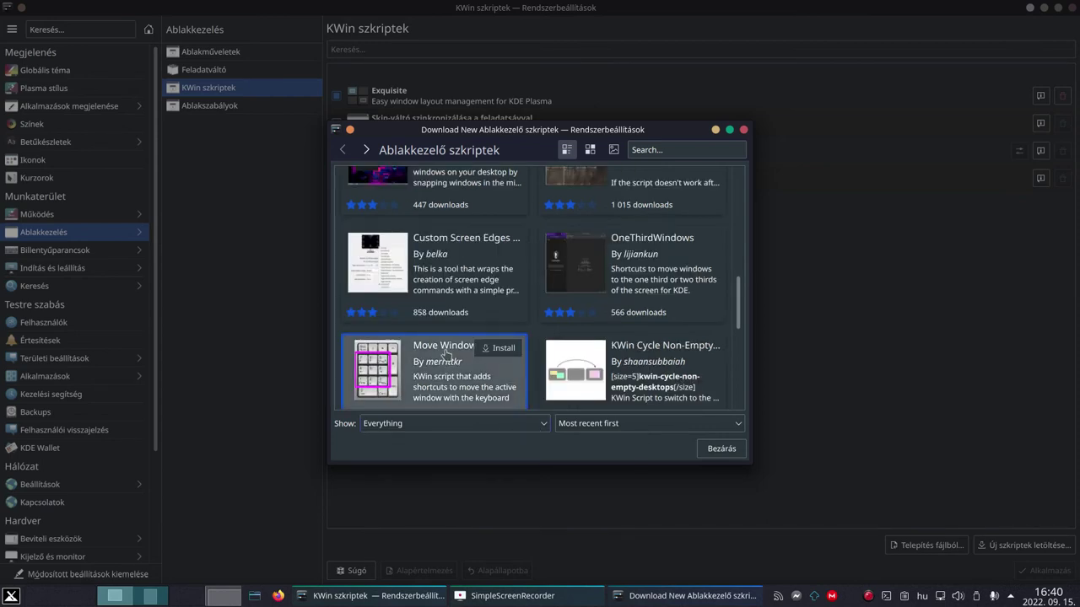
{"action": "left_click", "coordinate": [498, 348]}
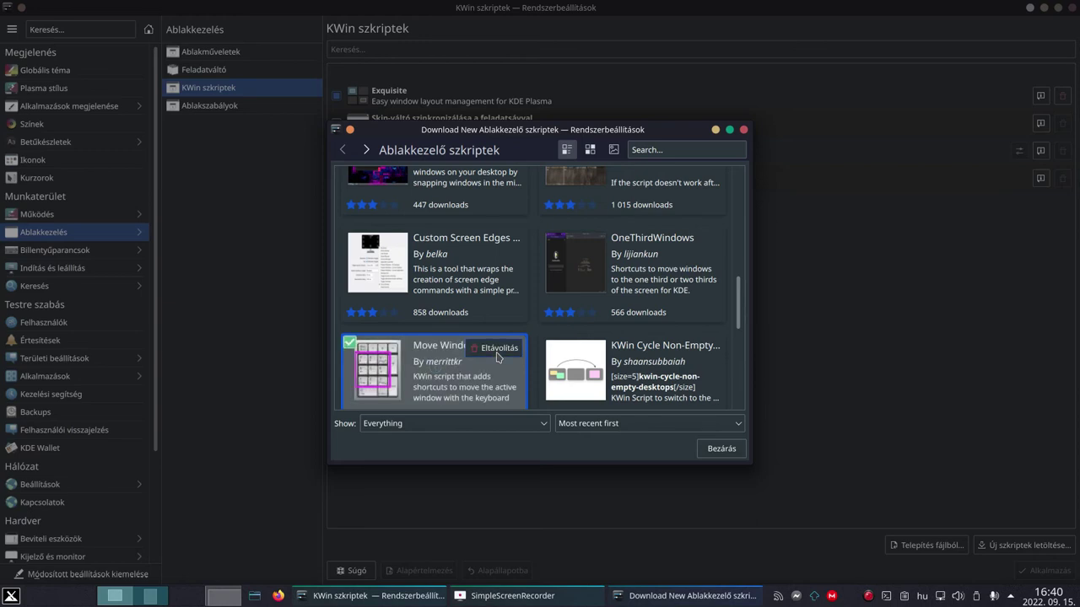
{"action": "left_click", "coordinate": [721, 450]}
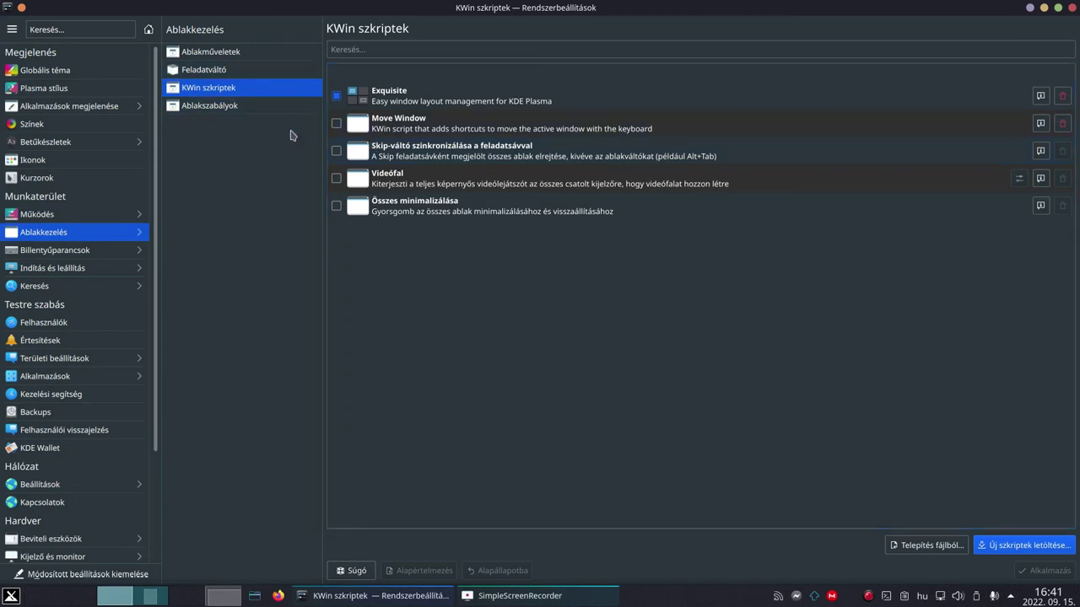
- Enable the "Move Window" script and apply the change
{"action": "left_click", "coordinate": [336, 124]}
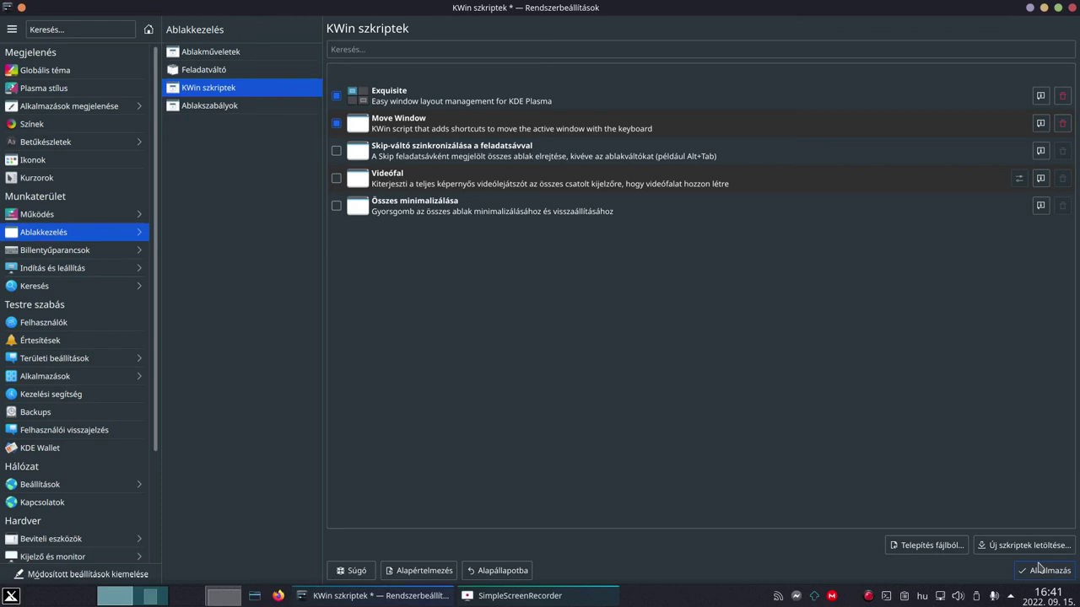
{"action": "left_click", "coordinate": [336, 123]}
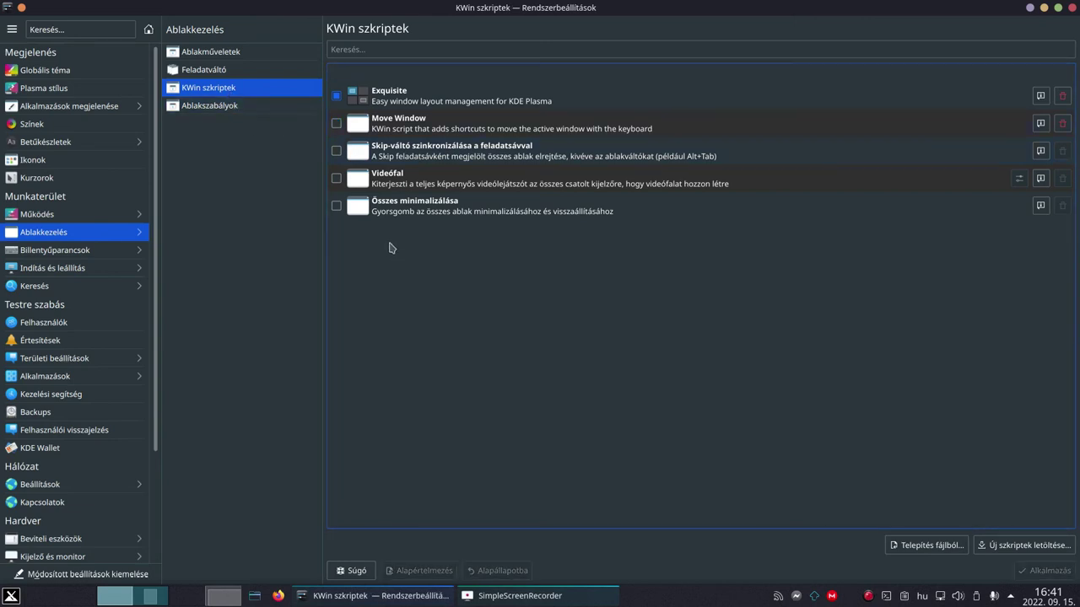
{"action": "left_click", "coordinate": [336, 124]}
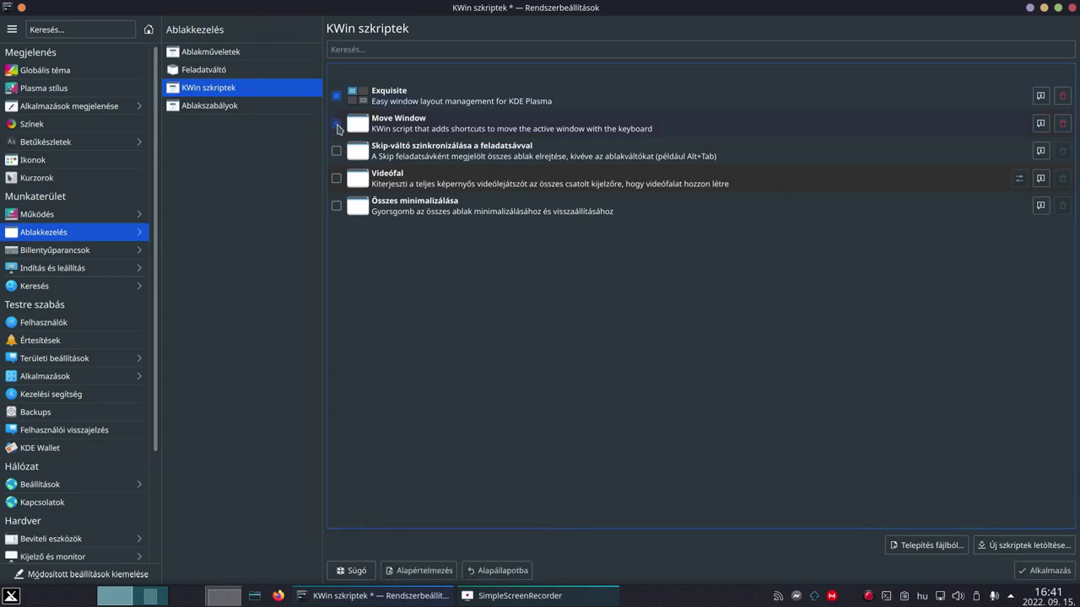
{"action": "left_click", "coordinate": [1044, 571]}
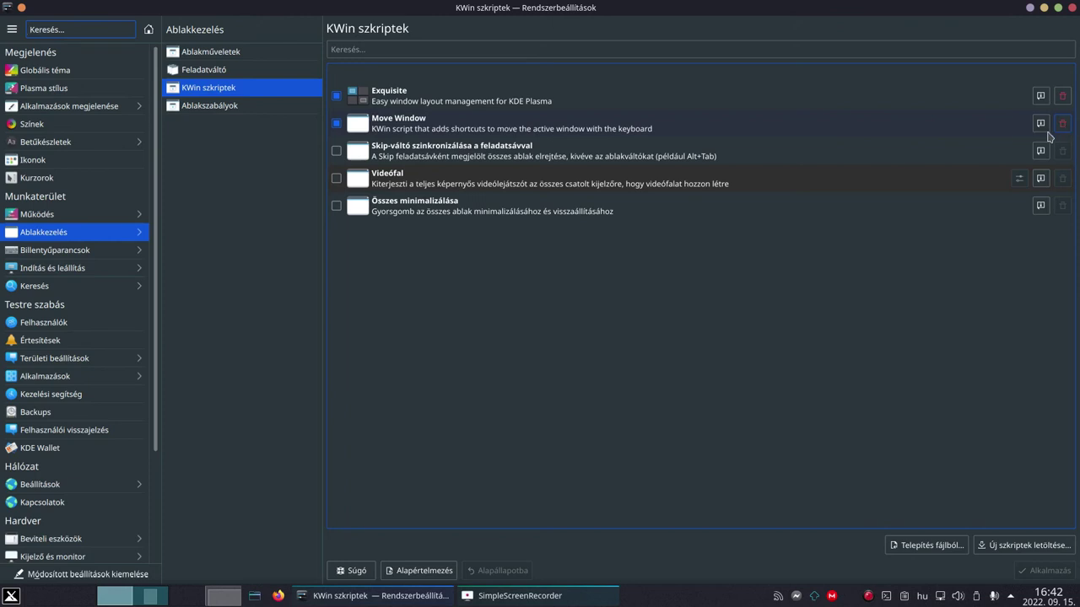
- View the "Move Window" script's information, then test moving the unmaximized settings window and maximize it again
{"action": "left_click", "coordinate": [1040, 124]}
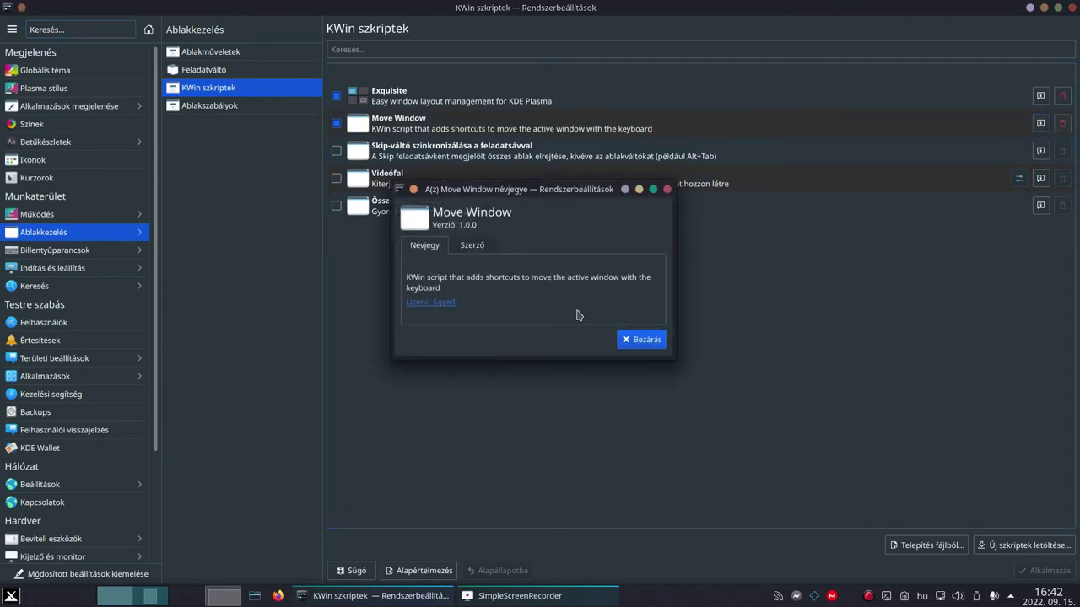
{"action": "left_click", "coordinate": [667, 190]}
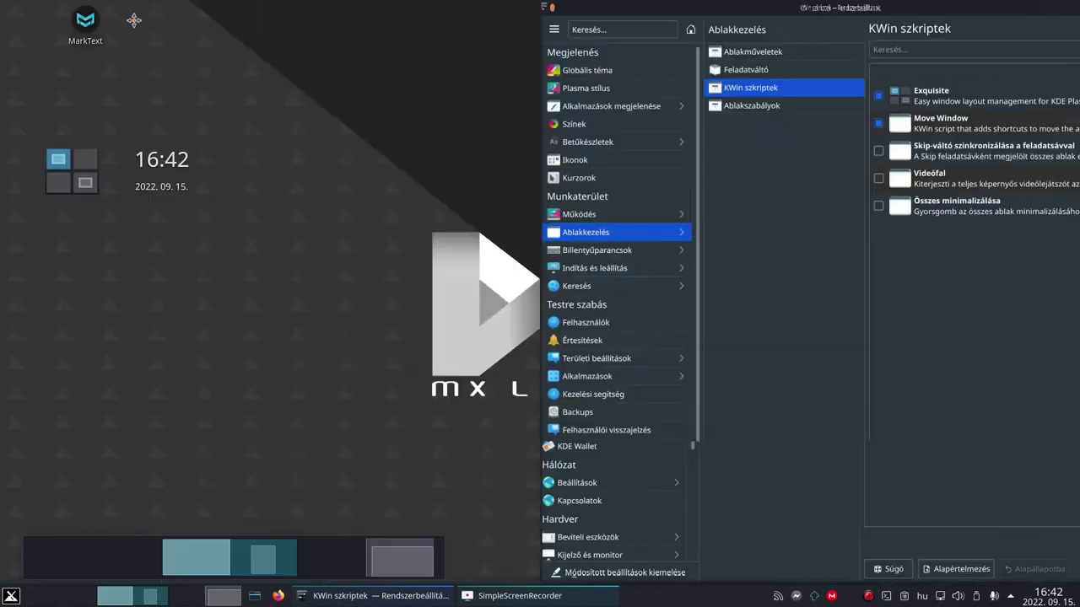
{"action": "double_click", "coordinate": [101, 9]}
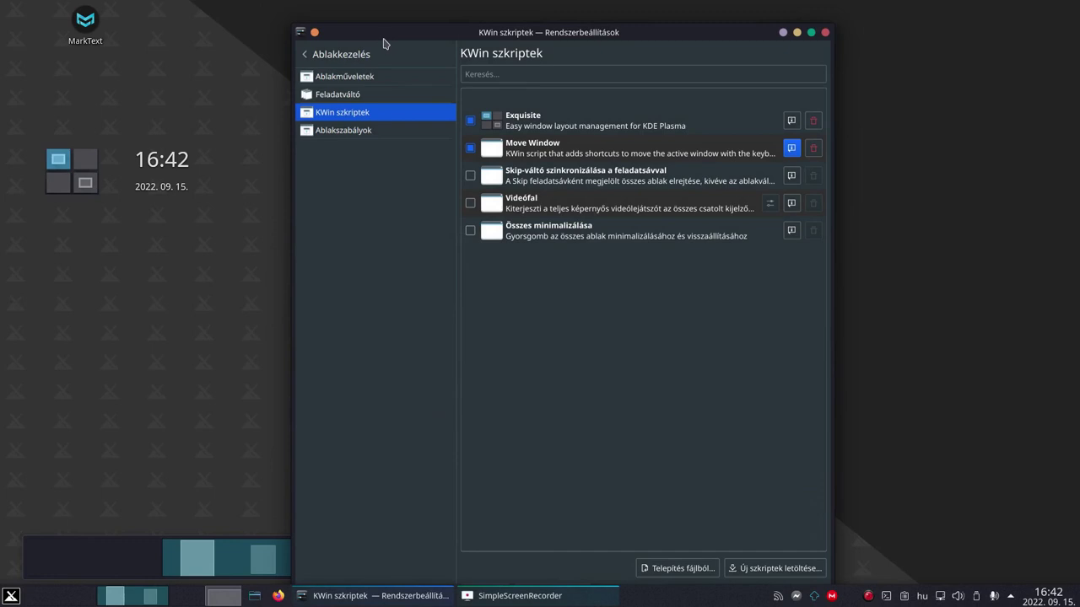
{"action": "double_click", "coordinate": [384, 37]}
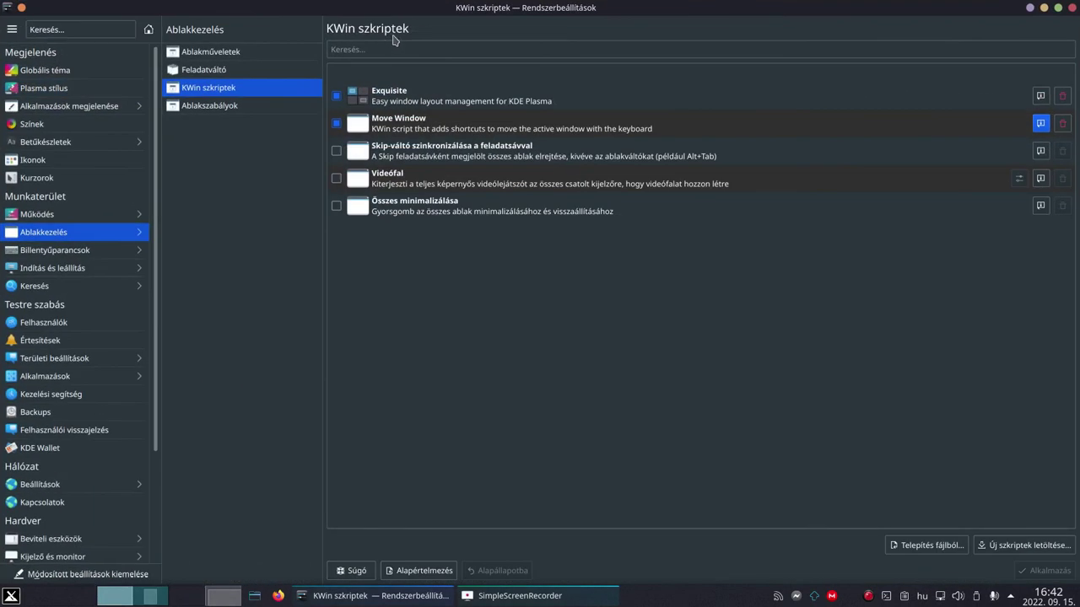
- Disable the "Move Window" script, and enable "Videófal" to view its configuration options without changing them
{"action": "left_click", "coordinate": [336, 123]}
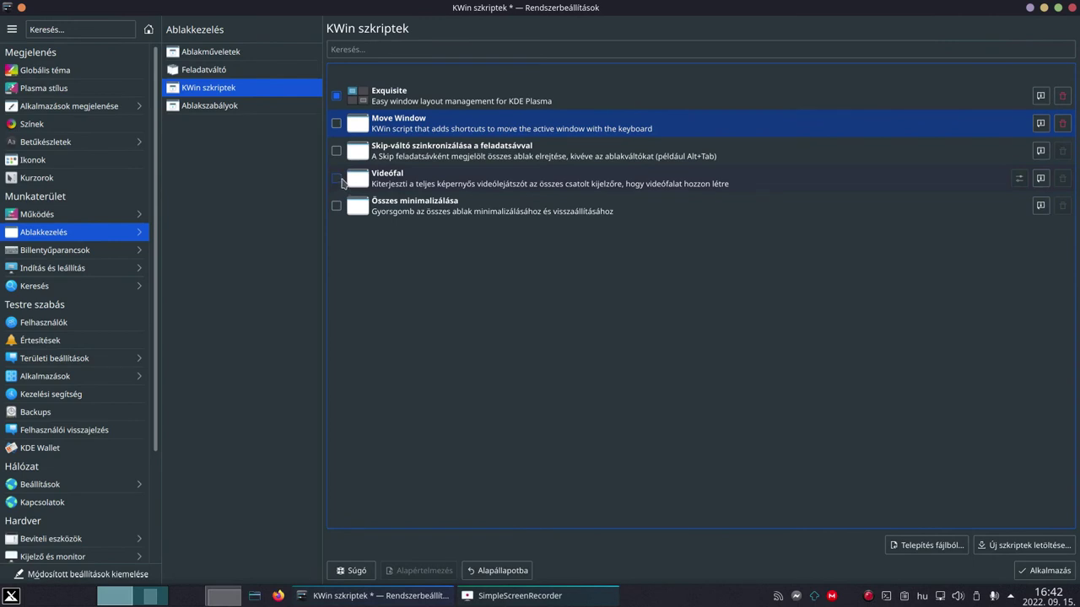
{"action": "left_click", "coordinate": [340, 181]}
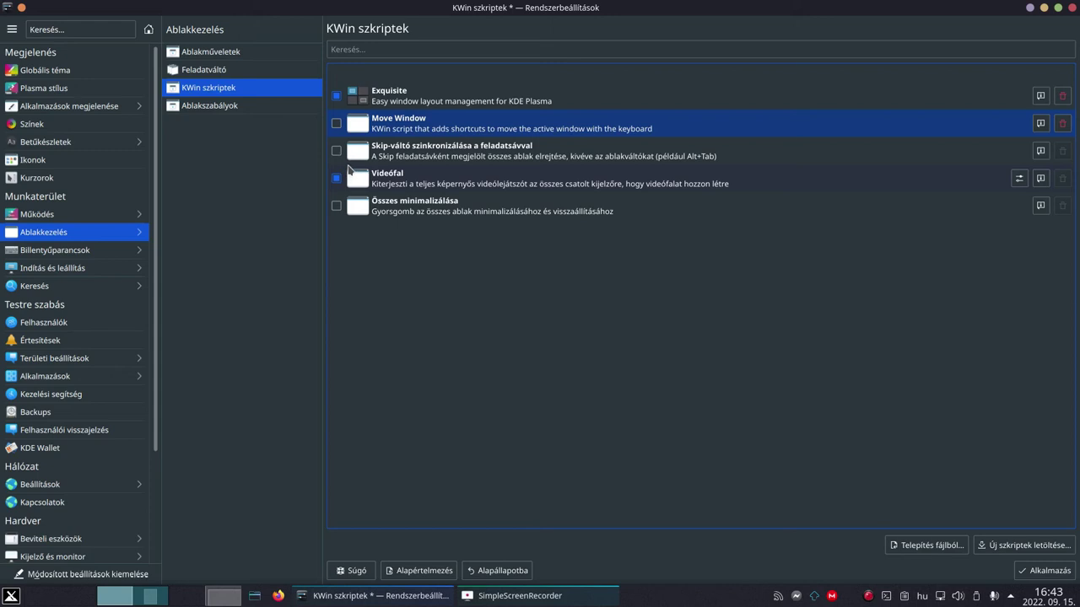
{"action": "left_click", "coordinate": [1019, 179]}
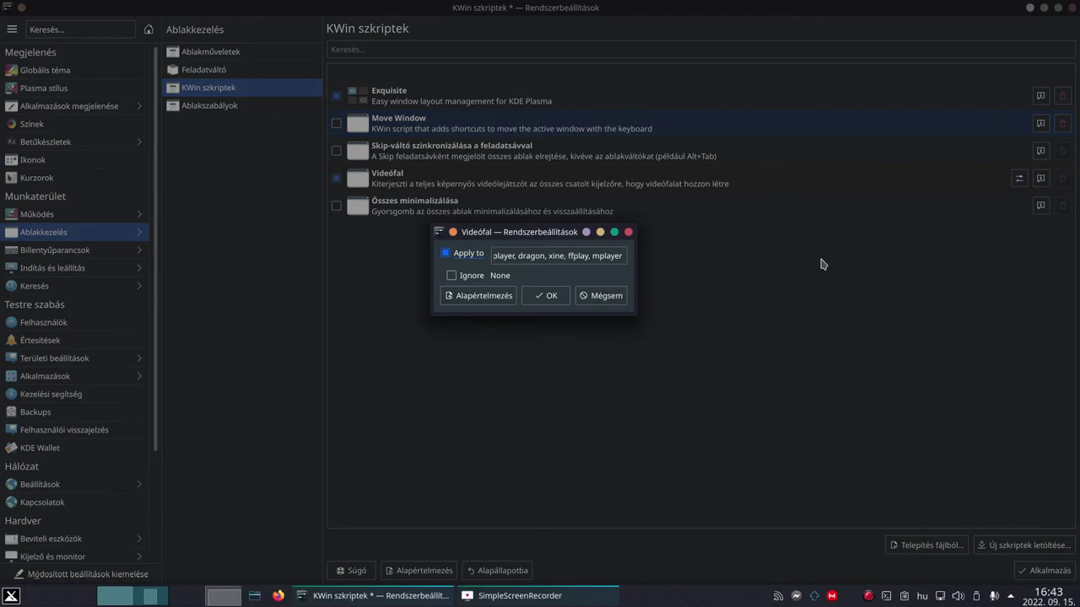
{"action": "left_click", "coordinate": [629, 232]}
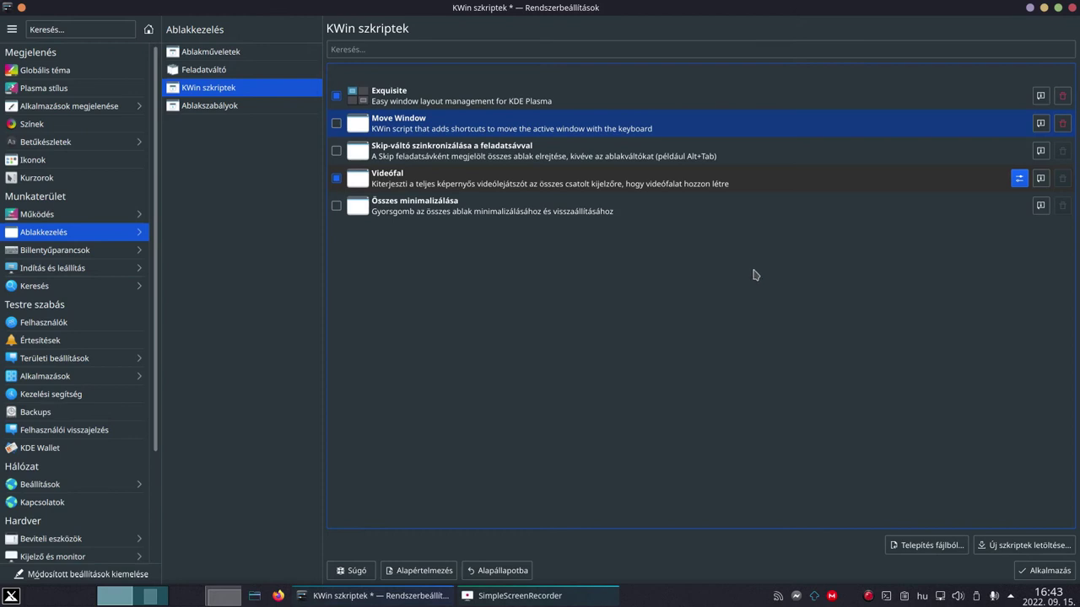
- Turn the "Videófal" script back off and apply the script changes
{"action": "left_click", "coordinate": [335, 179]}
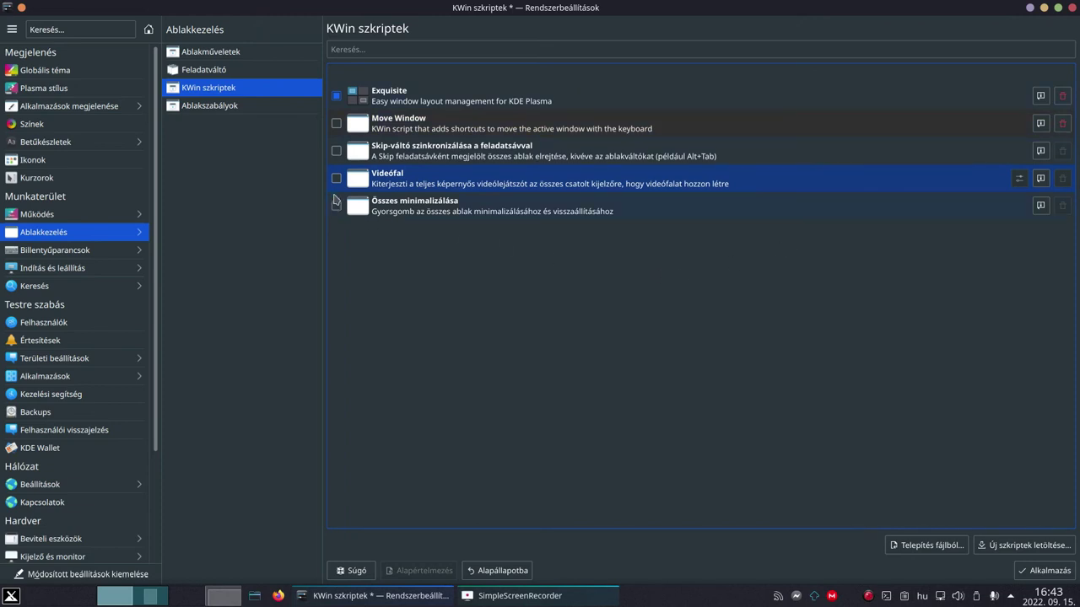
{"action": "left_click", "coordinate": [335, 178]}
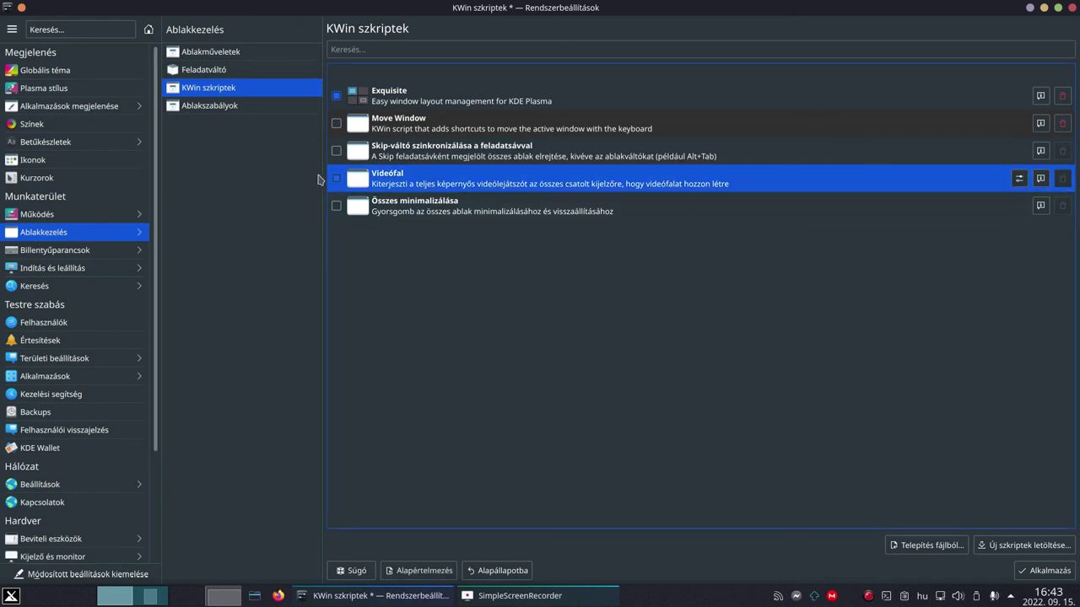
{"action": "left_click", "coordinate": [336, 178]}
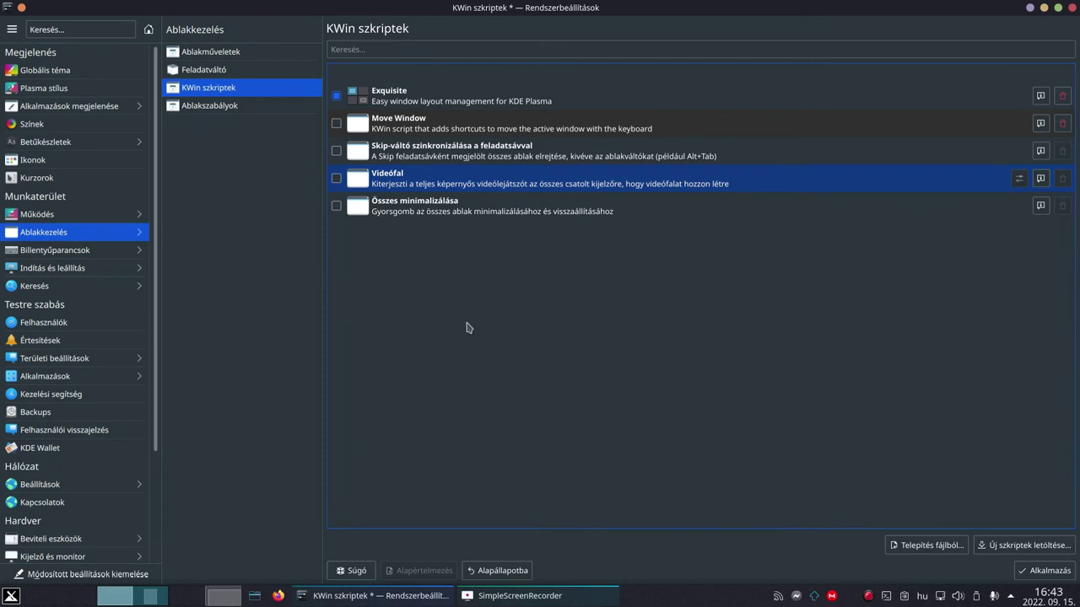
{"action": "left_click", "coordinate": [1048, 571]}
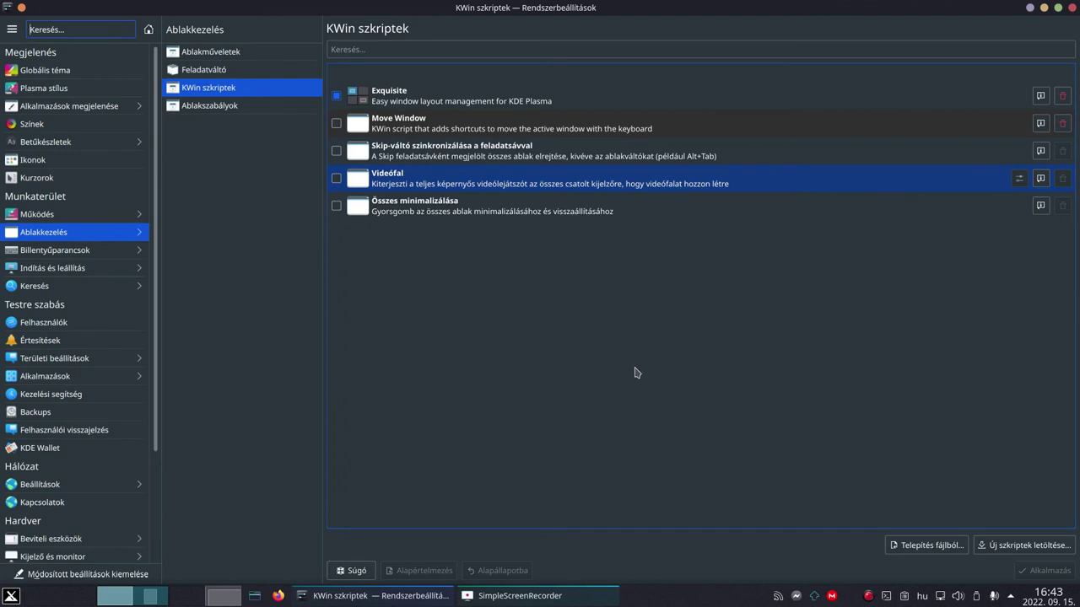
- Look at the "Ablakszabályok" window rules, then open the "Billentyűparancsok" settings at "Gyorsbillentyűk"
{"action": "left_click", "coordinate": [241, 107]}
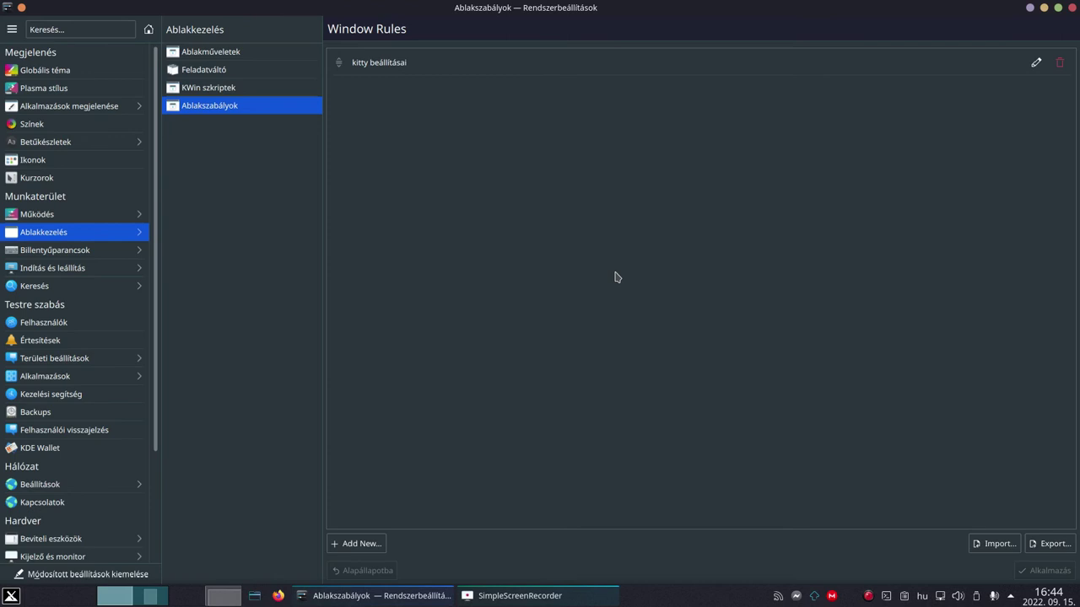
{"action": "left_click", "coordinate": [48, 250]}
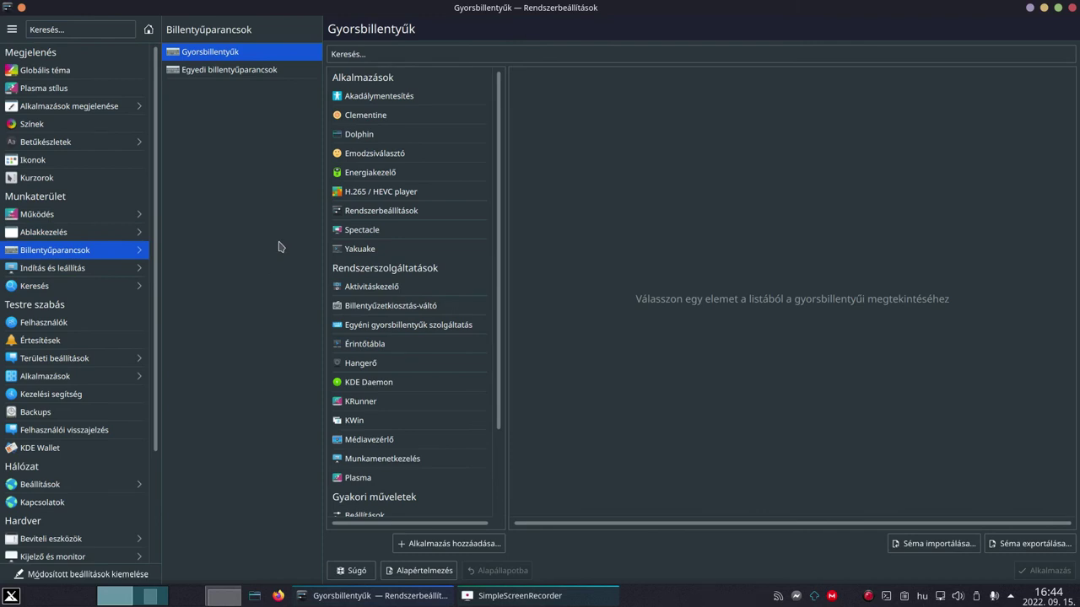
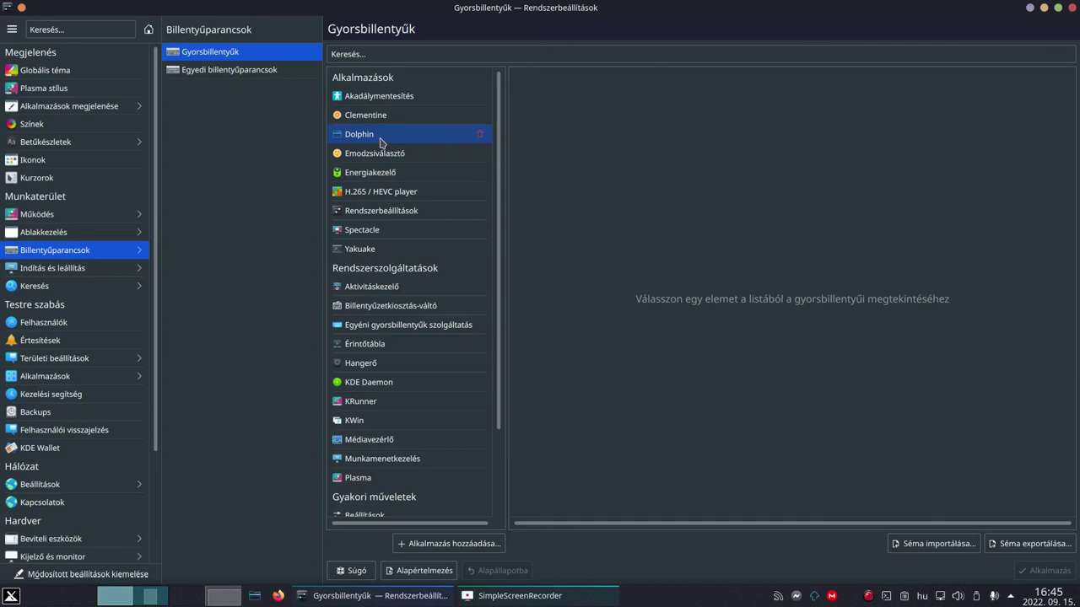
- View Dolphin's shortcut settings, test the Meta+E shortcut by launching the file manager, and close its window
{"action": "left_click", "coordinate": [381, 144]}
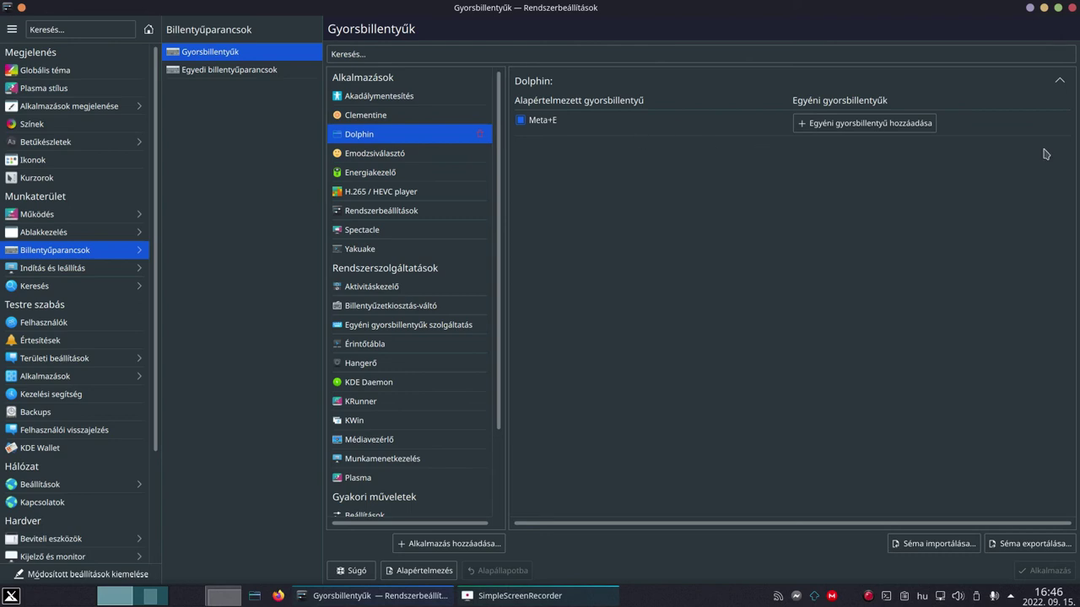
{"action": "key", "text": "super+e"}
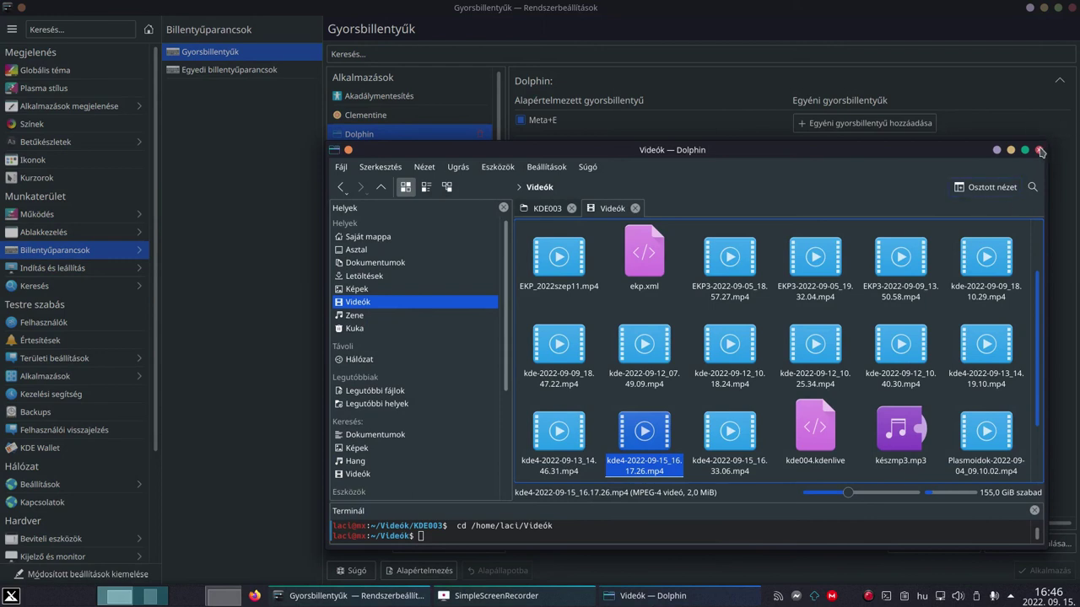
{"action": "left_click", "coordinate": [1040, 151]}
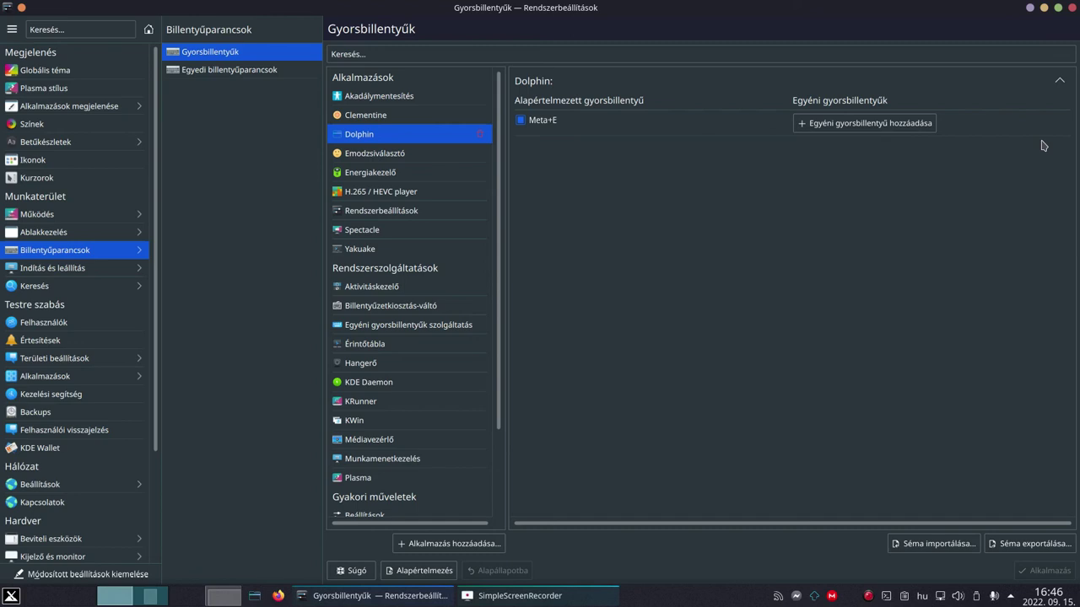
- Try adding Meta+T and Meta+Z as custom shortcuts for Dolphin, and remove both again
{"action": "left_click", "coordinate": [880, 128]}
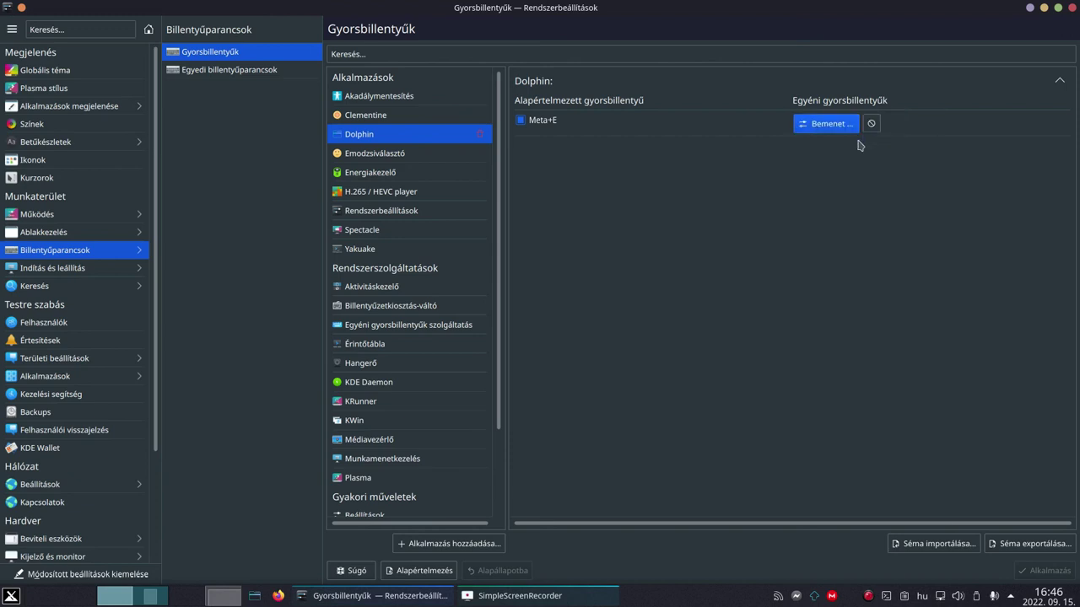
{"action": "key", "text": "super"}
{"action": "key", "text": "super+t"}
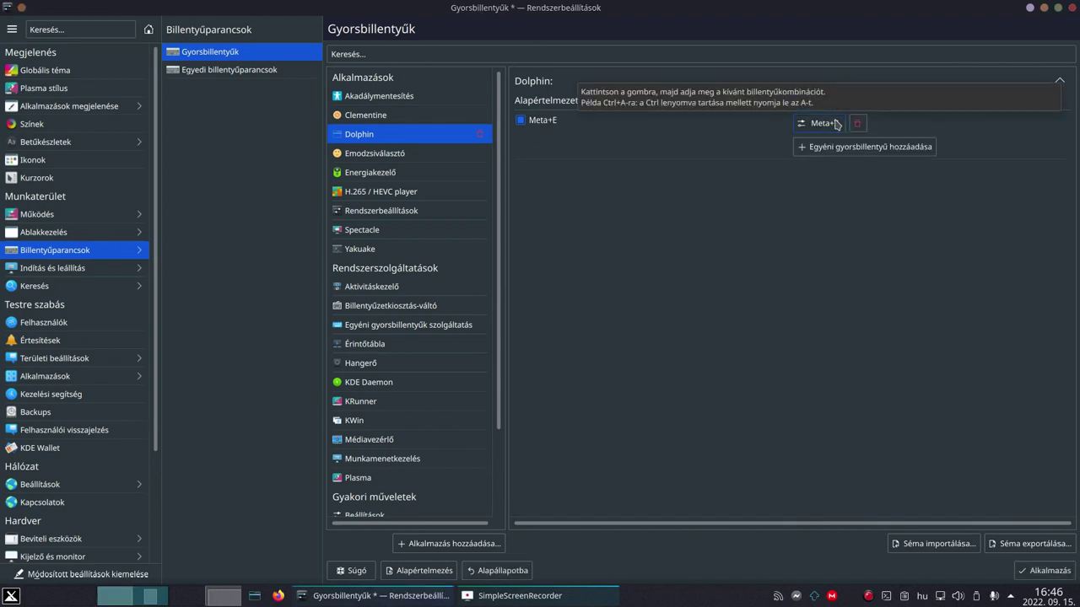
{"action": "left_click", "coordinate": [824, 146]}
{"action": "key", "text": "super"}
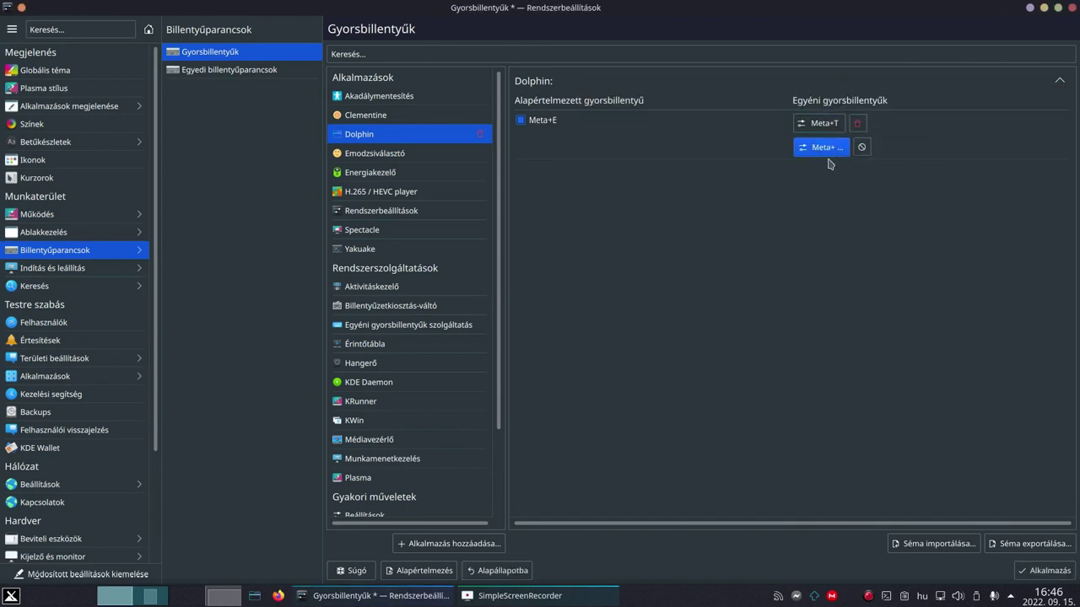
{"action": "key", "text": "super+z"}
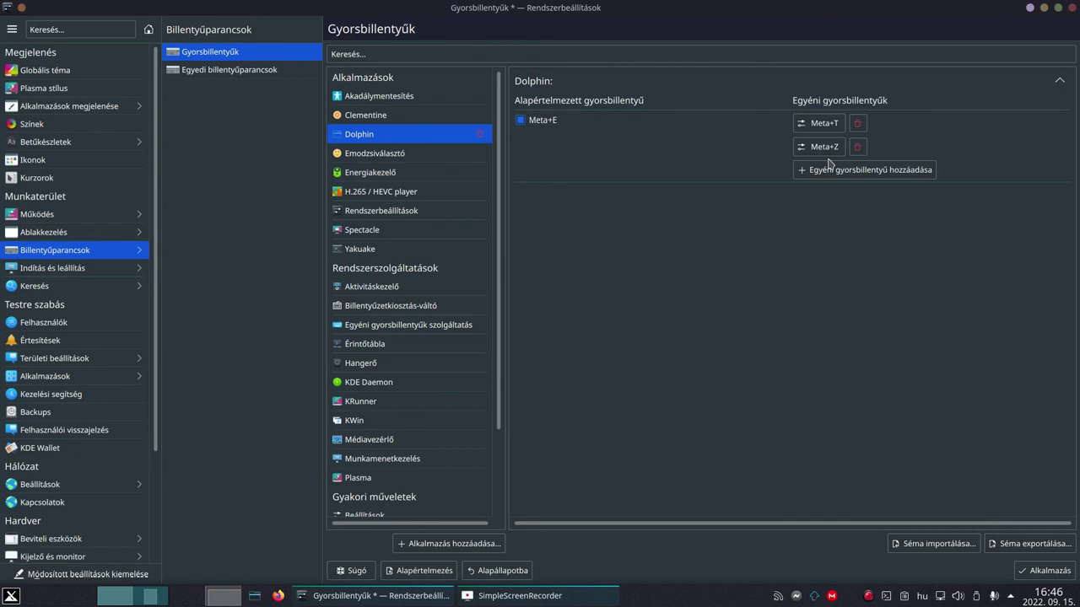
{"action": "left_click", "coordinate": [857, 123]}
{"action": "left_click", "coordinate": [860, 129]}
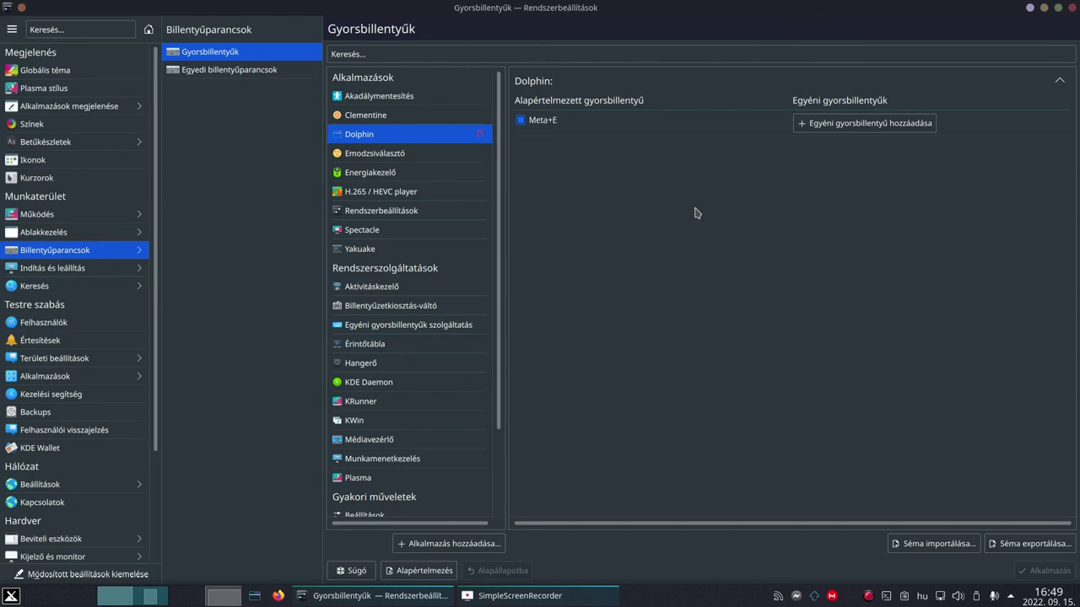
- Look at the component selection for exporting a shortcut scheme, and leave it without saving a scheme
{"action": "left_click", "coordinate": [1015, 548]}
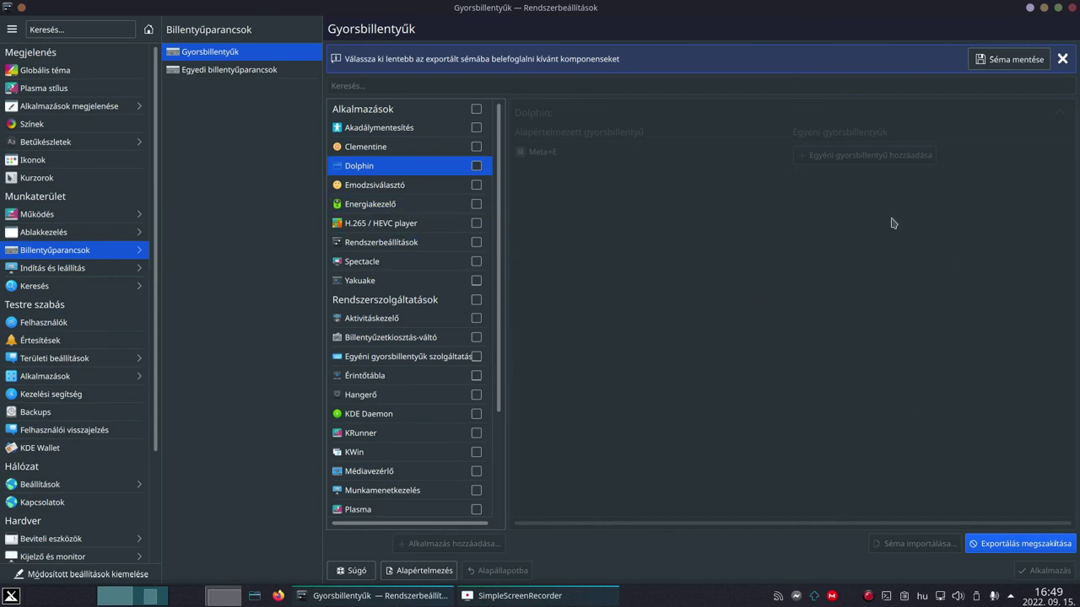
{"action": "left_click", "coordinate": [1062, 60]}
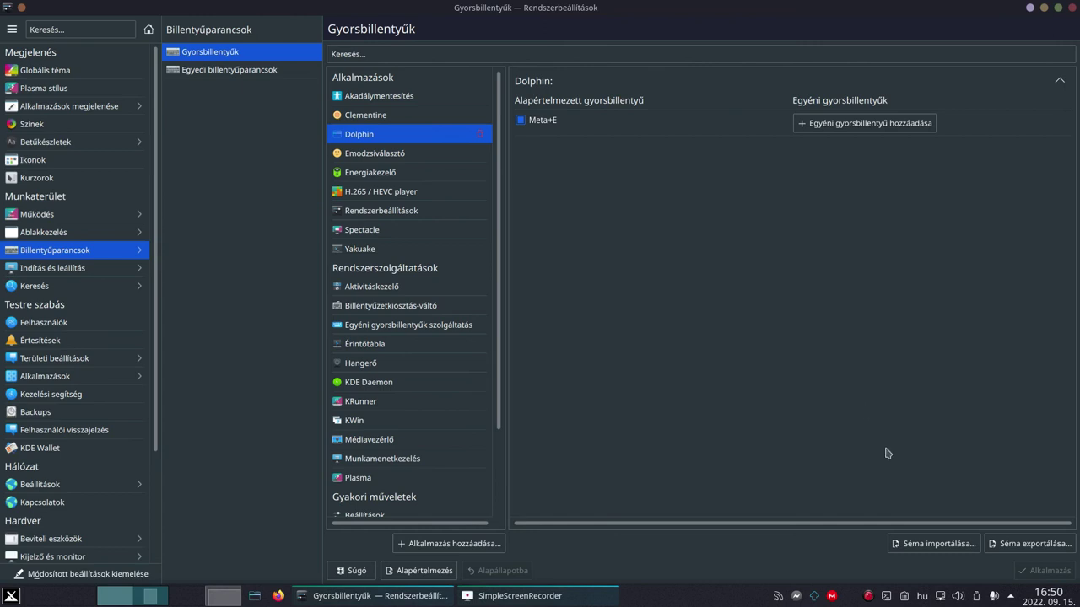
- Try assigning Esc as a custom shortcut for "Hangerő csökkentése" under "Hangerő", and delete it again
{"action": "left_click_drag", "start_coordinate": [495, 368], "coordinate": [492, 477]}
{"action": "left_click", "coordinate": [348, 263]}
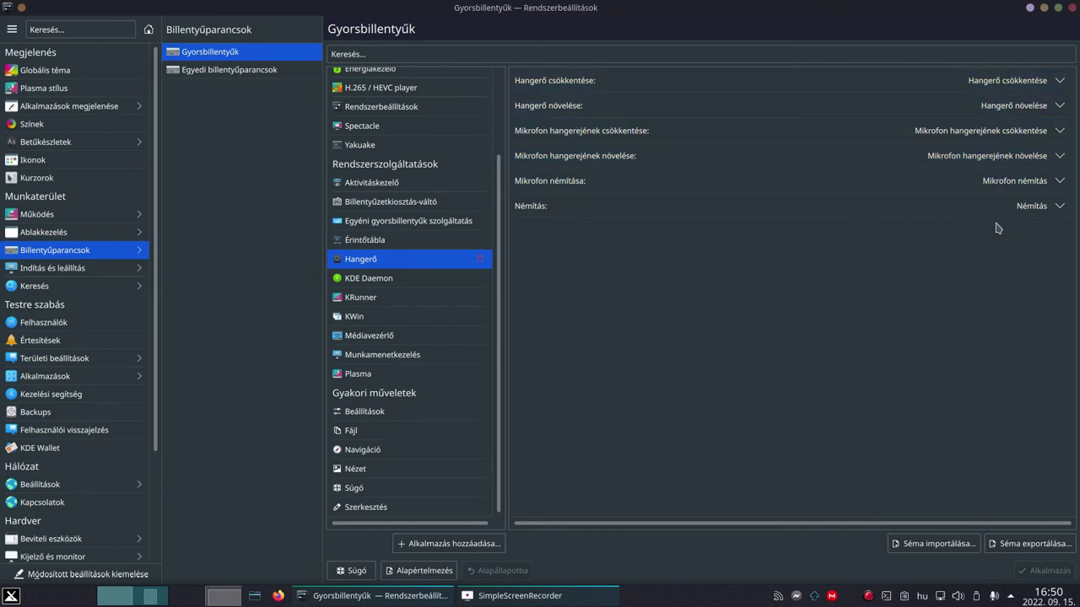
{"action": "left_click", "coordinate": [1023, 80]}
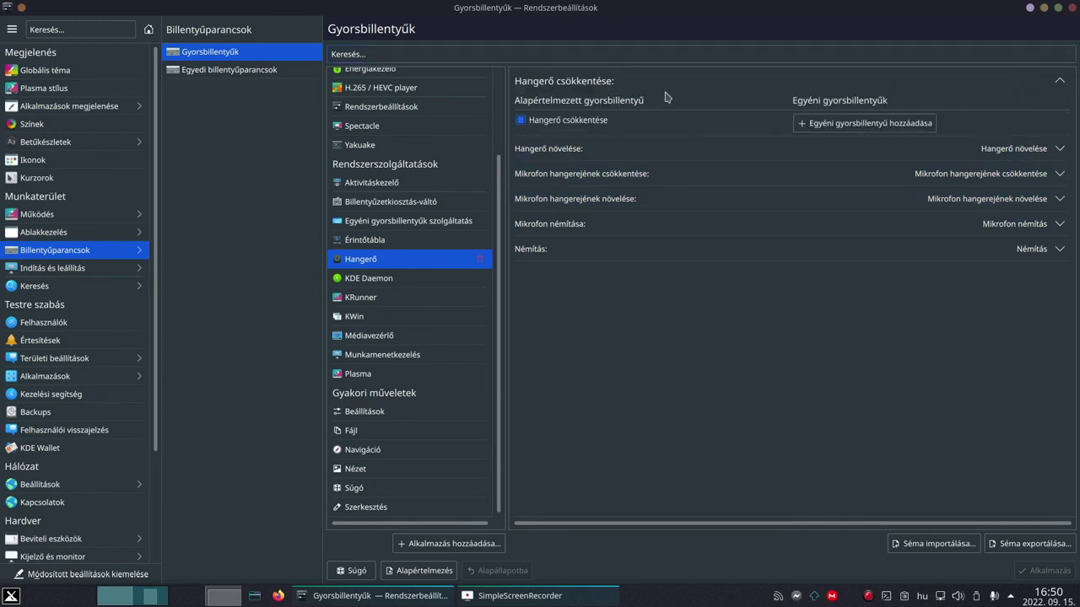
{"action": "left_click", "coordinate": [860, 124]}
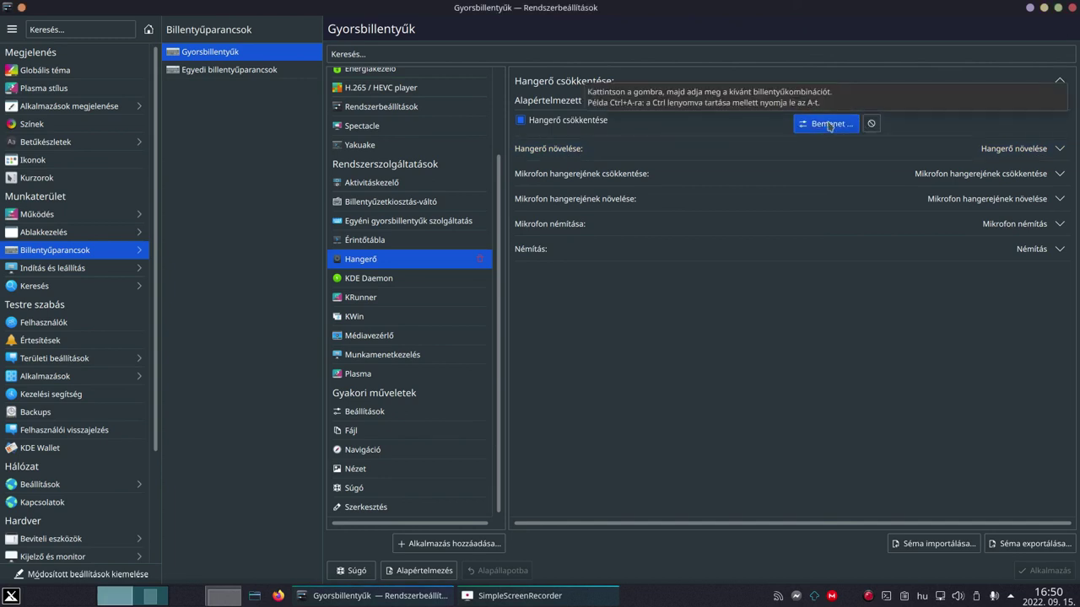
{"action": "key", "text": "Escape"}
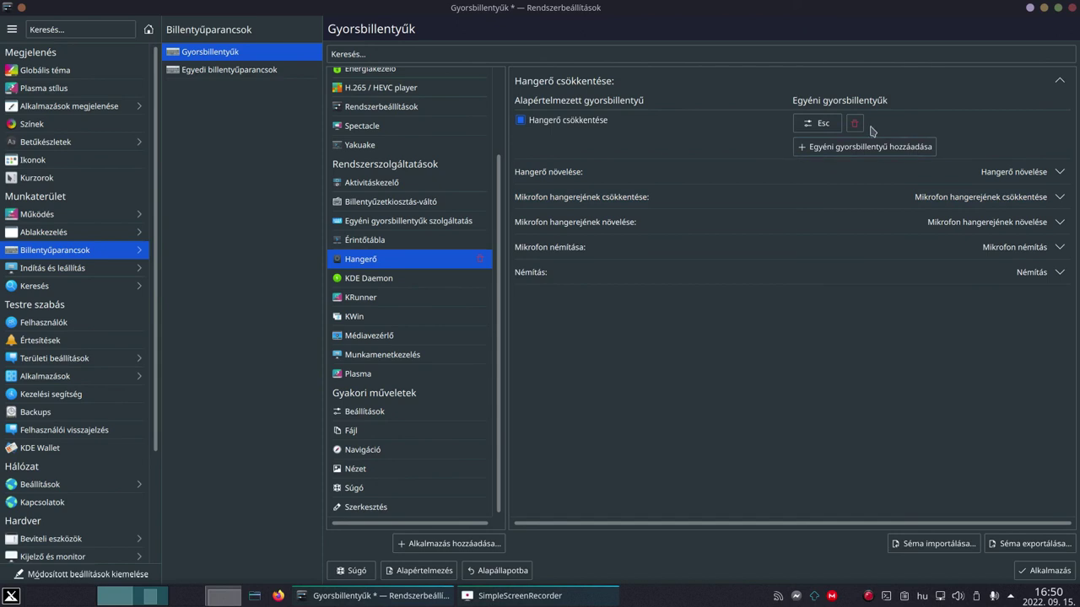
{"action": "left_click", "coordinate": [855, 125]}
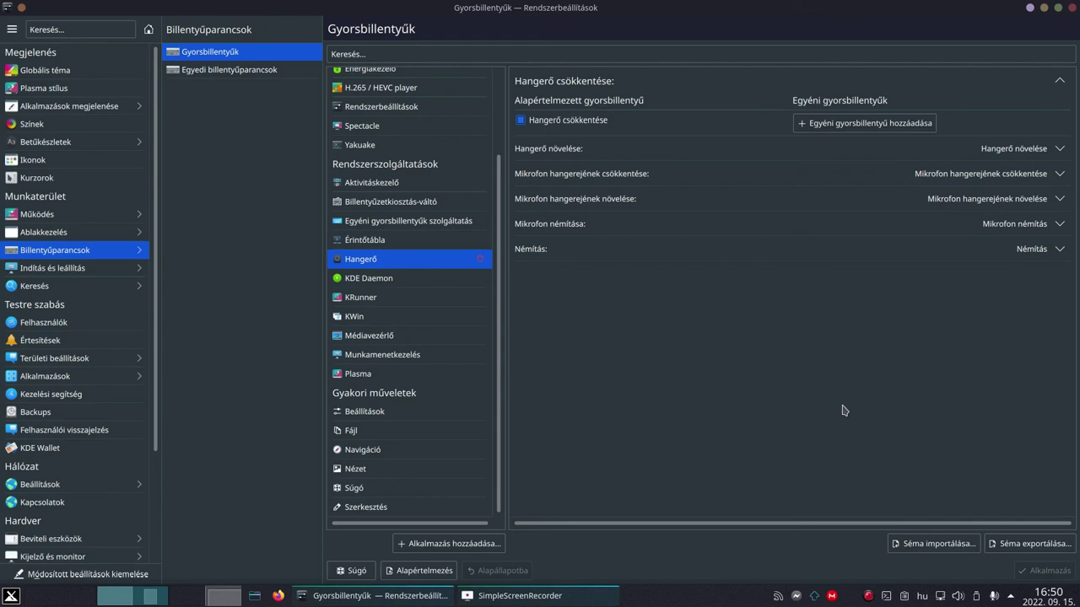
- Set Yakuake's custom open/retract shortcut to F4 and apply the change
{"action": "left_click", "coordinate": [372, 151]}
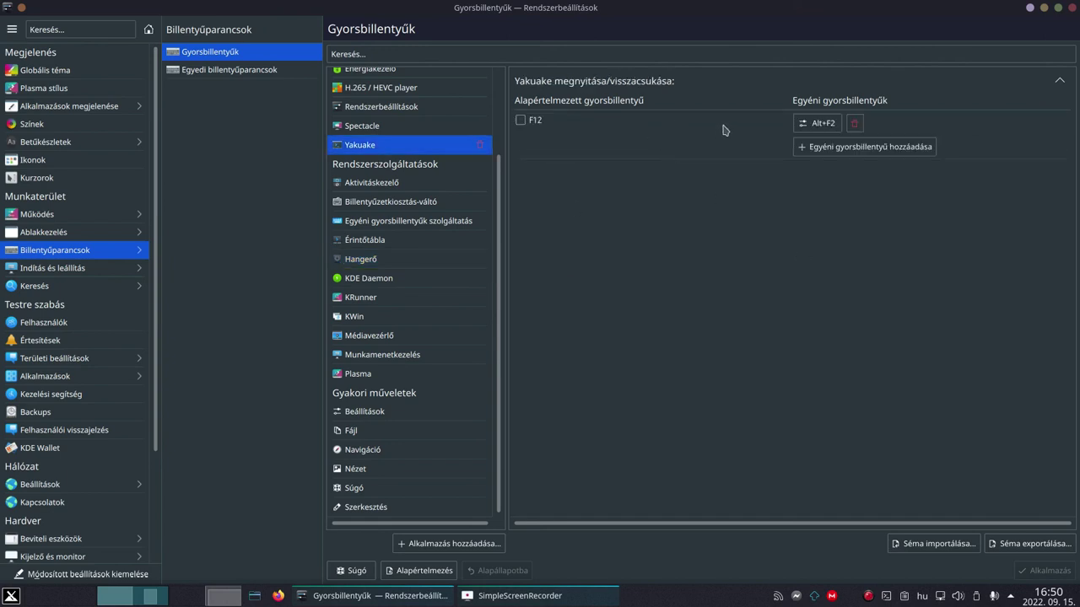
{"action": "left_click", "coordinate": [815, 124]}
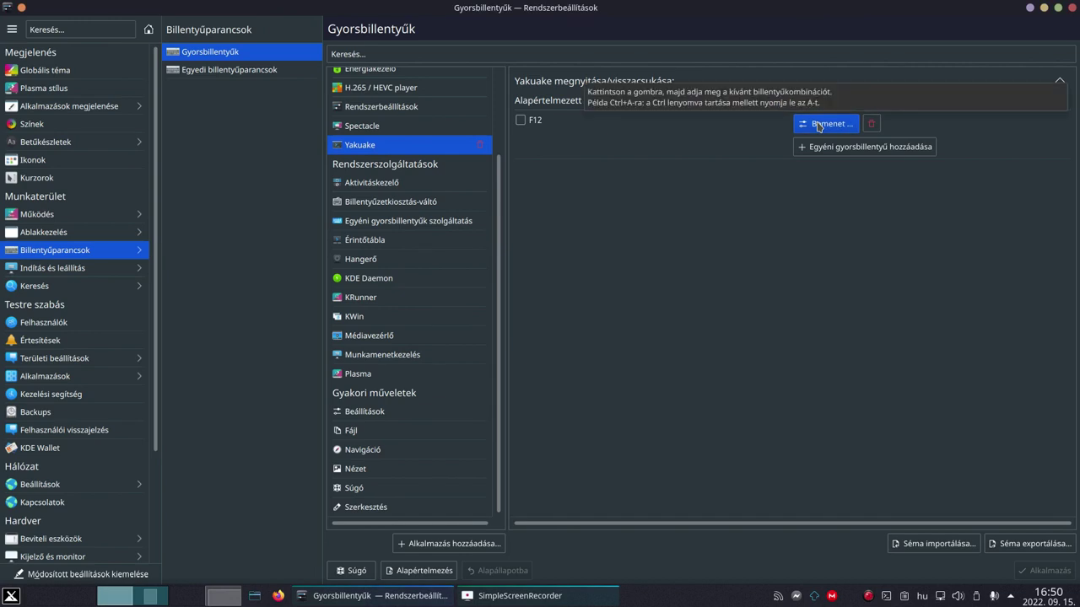
{"action": "key", "text": "F4"}
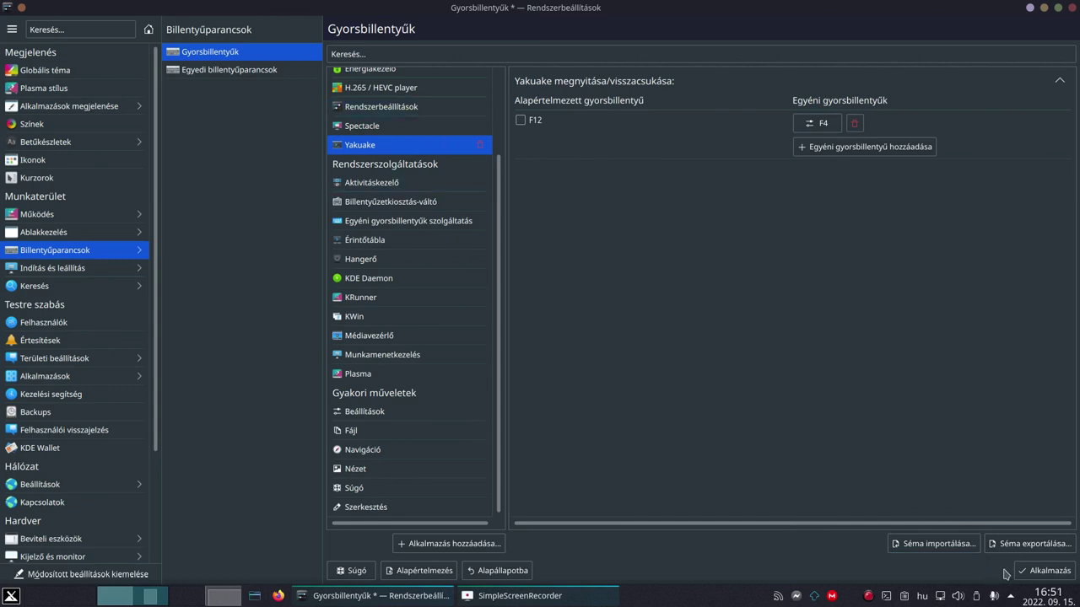
{"action": "left_click", "coordinate": [1046, 571]}
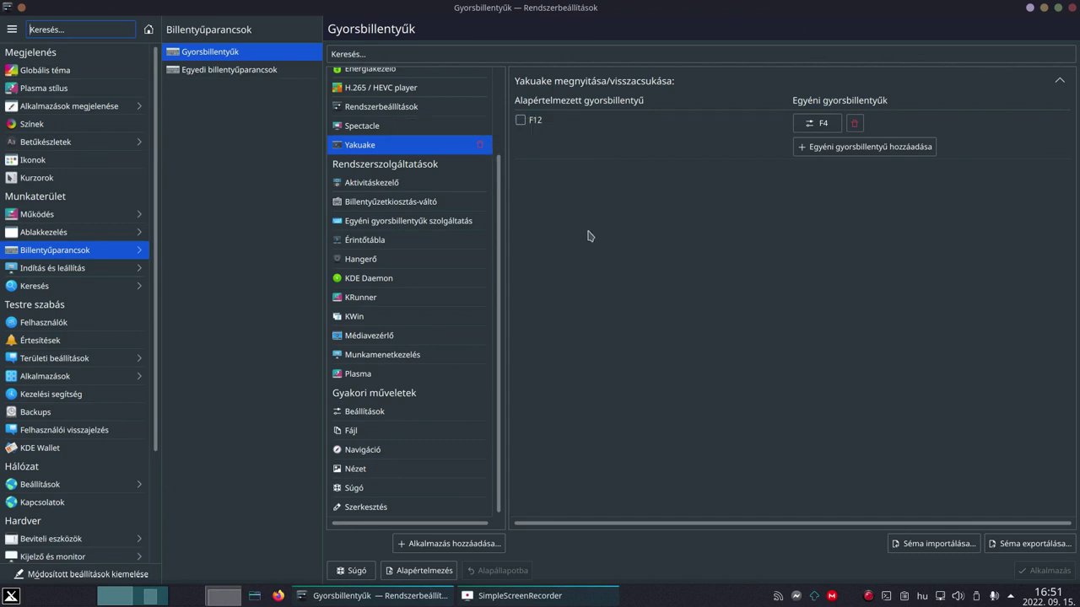
- Mark the "H.265 / HEVC player" entry for removal, and view the KRunner shortcuts
{"action": "left_click", "coordinate": [481, 87]}
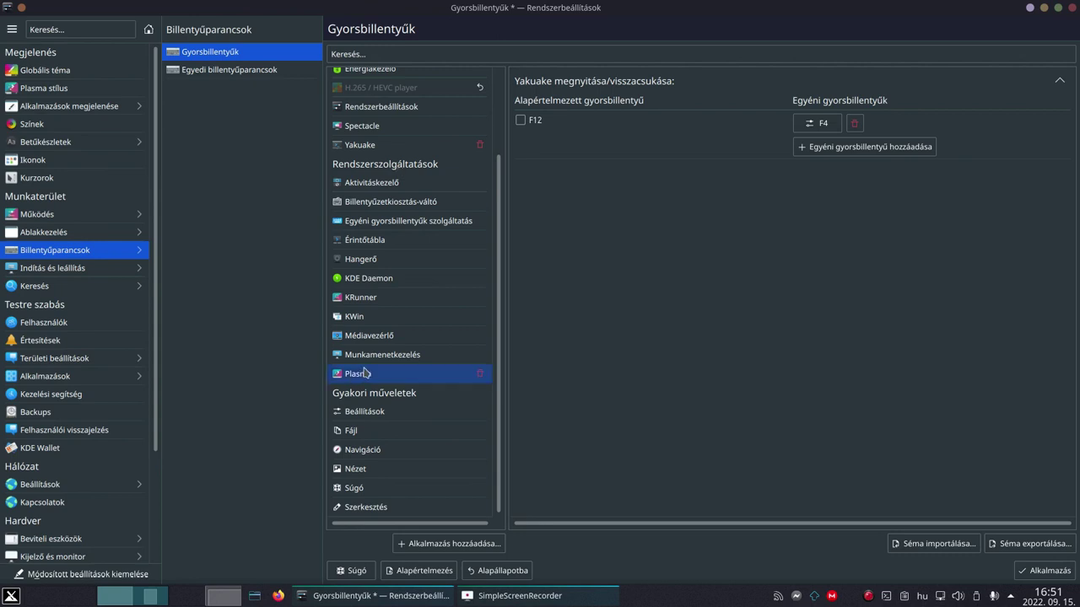
{"action": "left_click", "coordinate": [384, 304]}
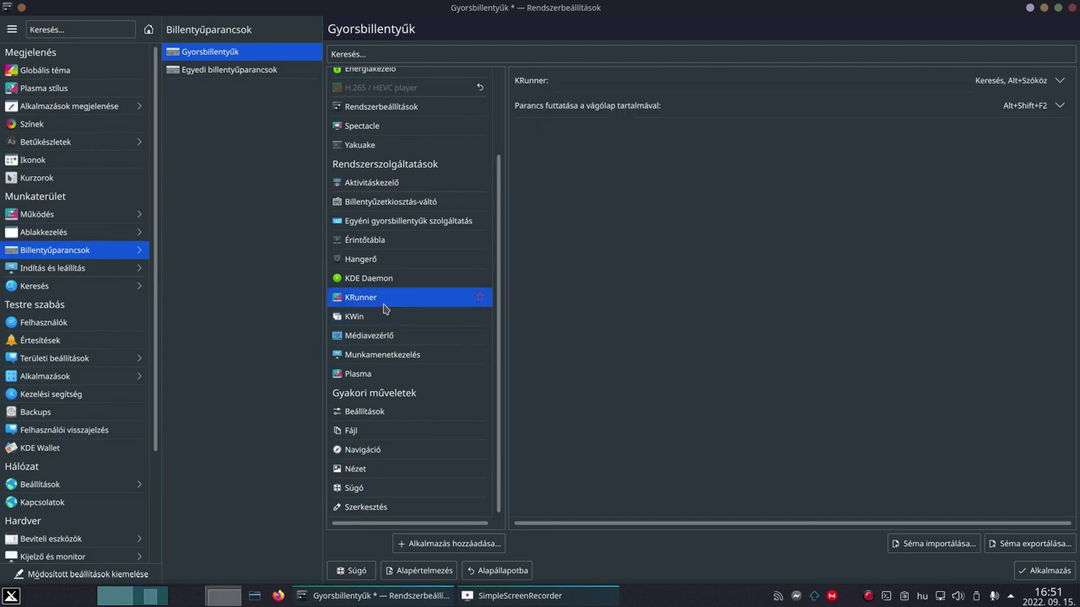
{"action": "left_click", "coordinate": [694, 123]}
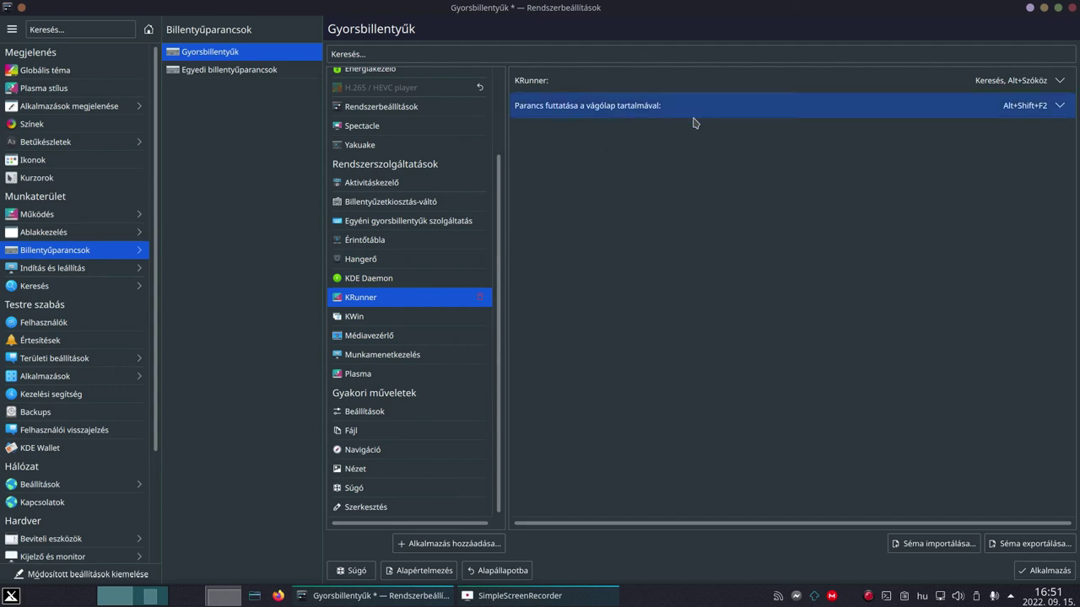
{"action": "left_click", "coordinate": [1064, 91]}
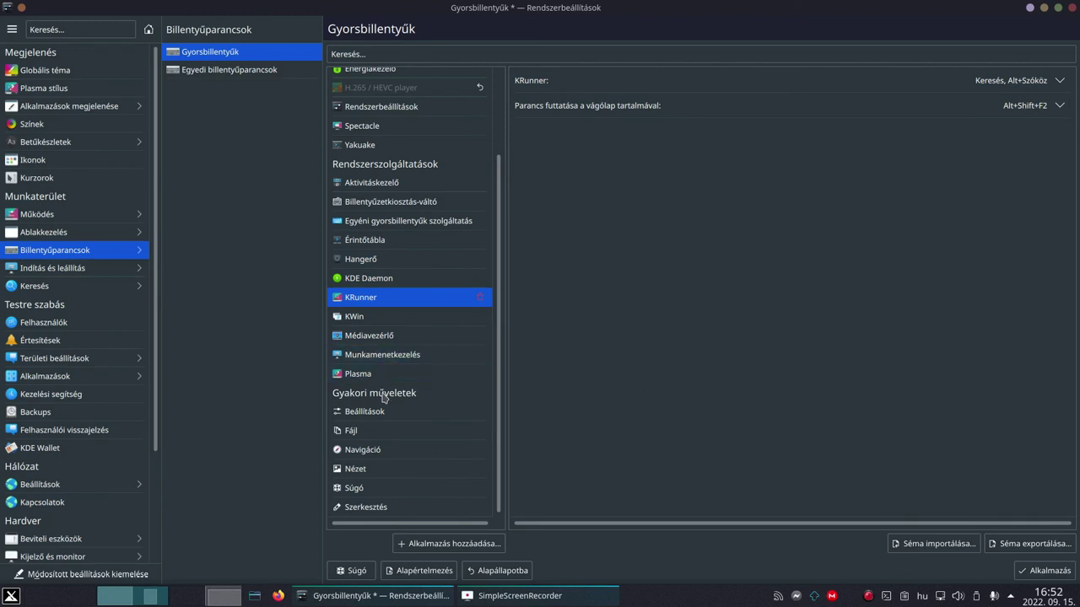
- Look through the common action shortcuts under "Fájl", "Navigáció" and "Nézet"
{"action": "left_click", "coordinate": [370, 431]}
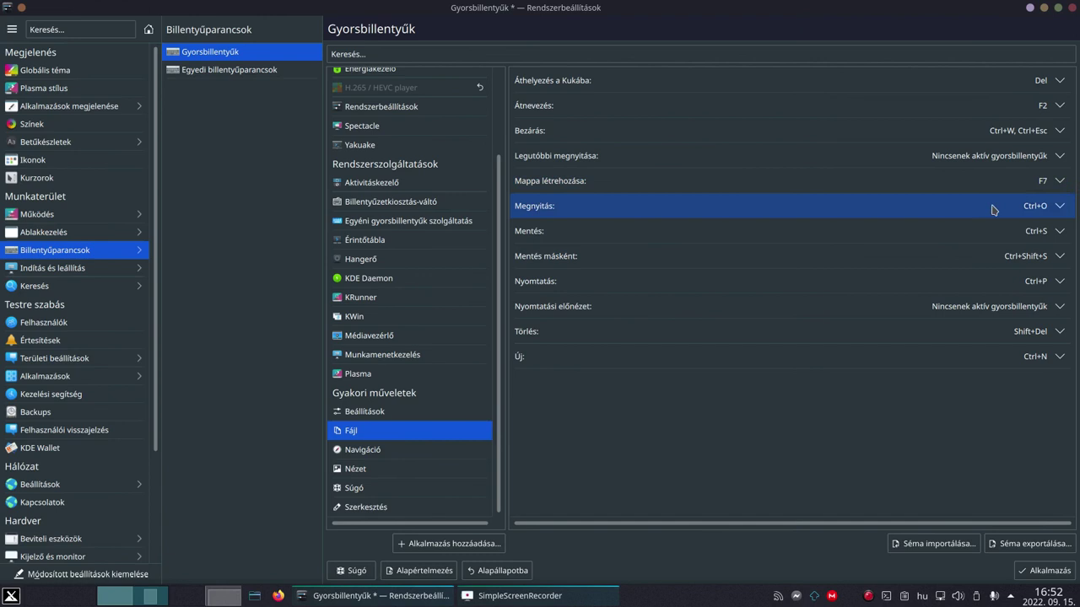
{"action": "left_click", "coordinate": [439, 449]}
{"action": "left_click", "coordinate": [428, 468]}
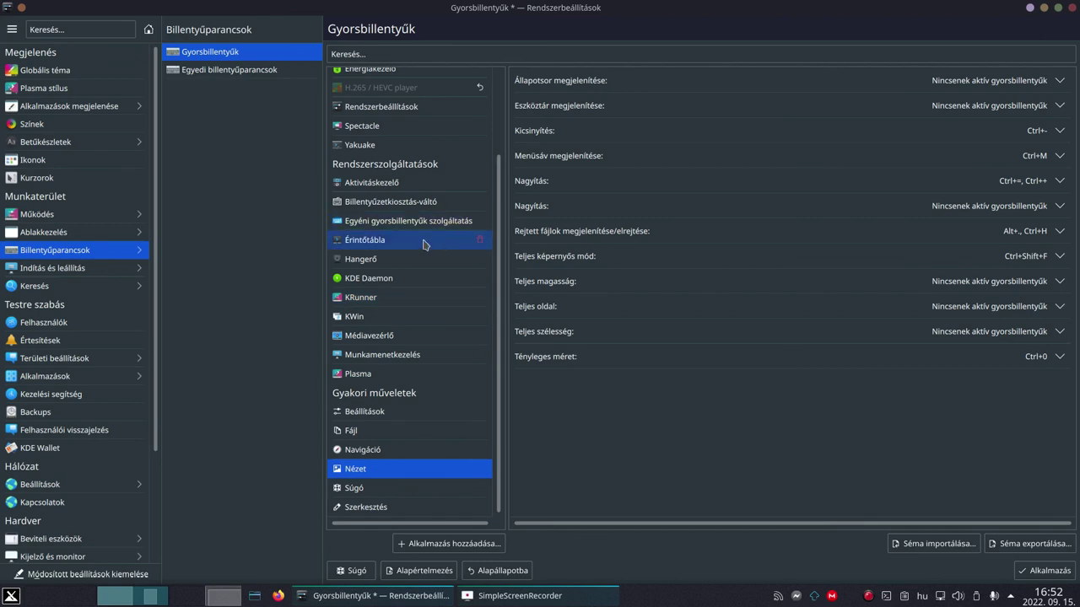
- Look through the system service shortcuts of "Aktivitáskezelő", "Billentyűzetkiosztás-váltó" and KWin
{"action": "left_click", "coordinate": [404, 183]}
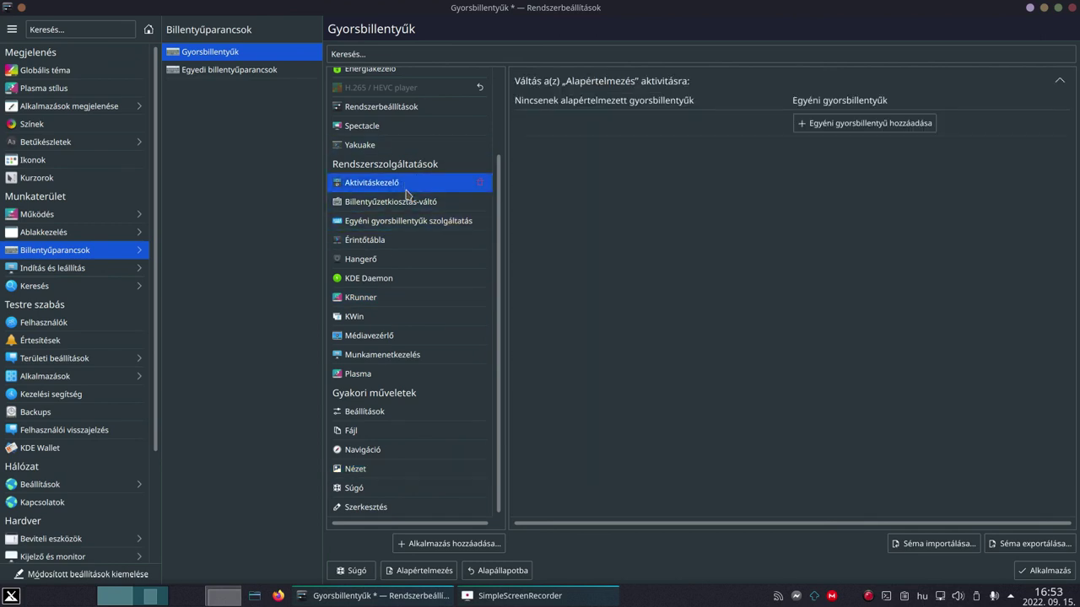
{"action": "left_click", "coordinate": [410, 203]}
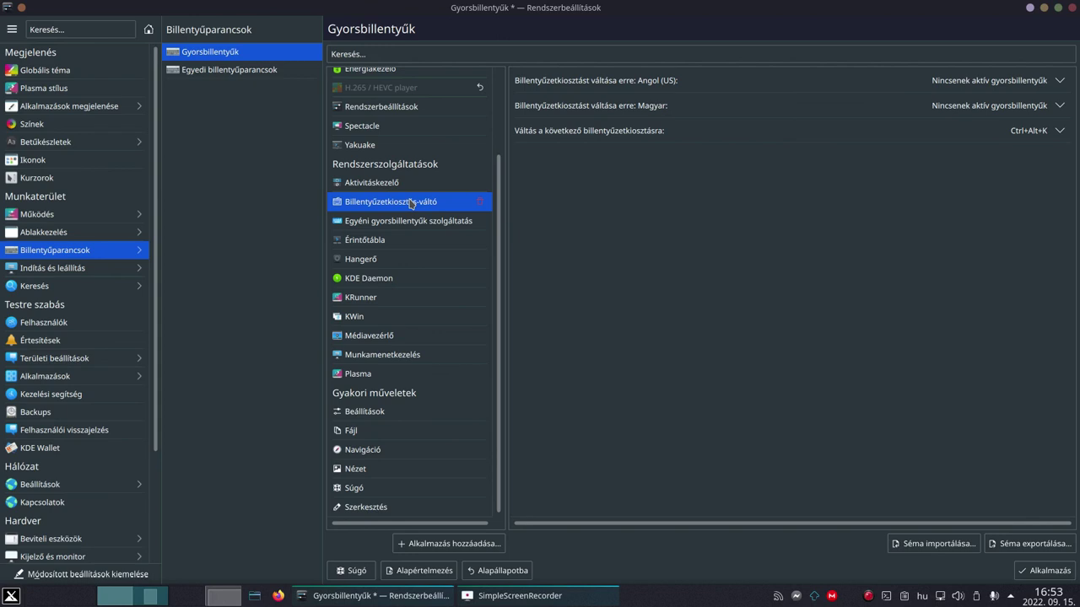
{"action": "left_click", "coordinate": [381, 317]}
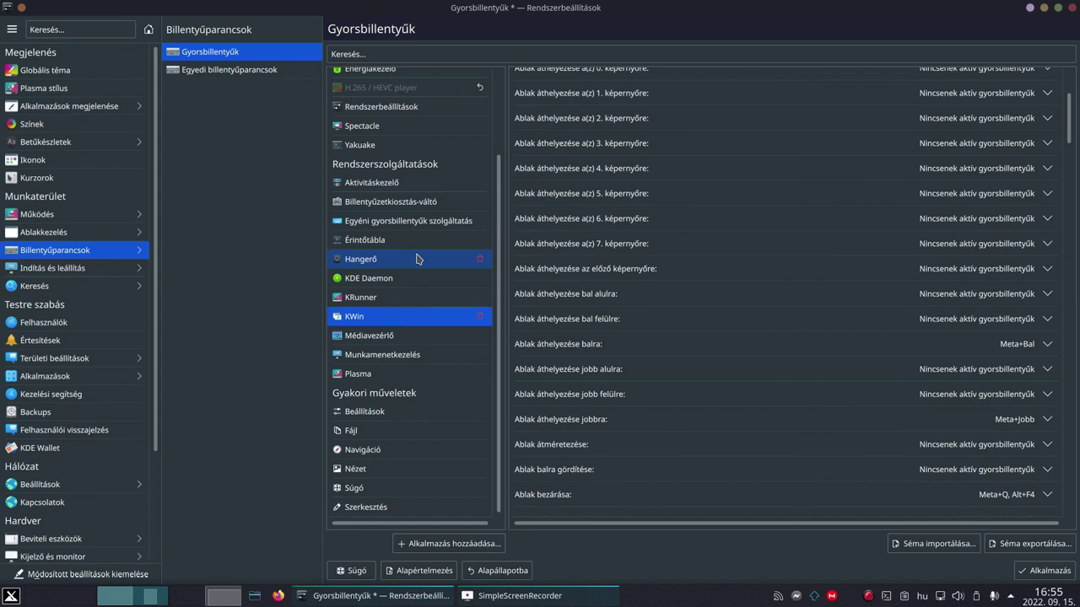
{"action": "scroll", "coordinate": [766, 217], "scroll_direction": "up", "scroll_amount": 3}
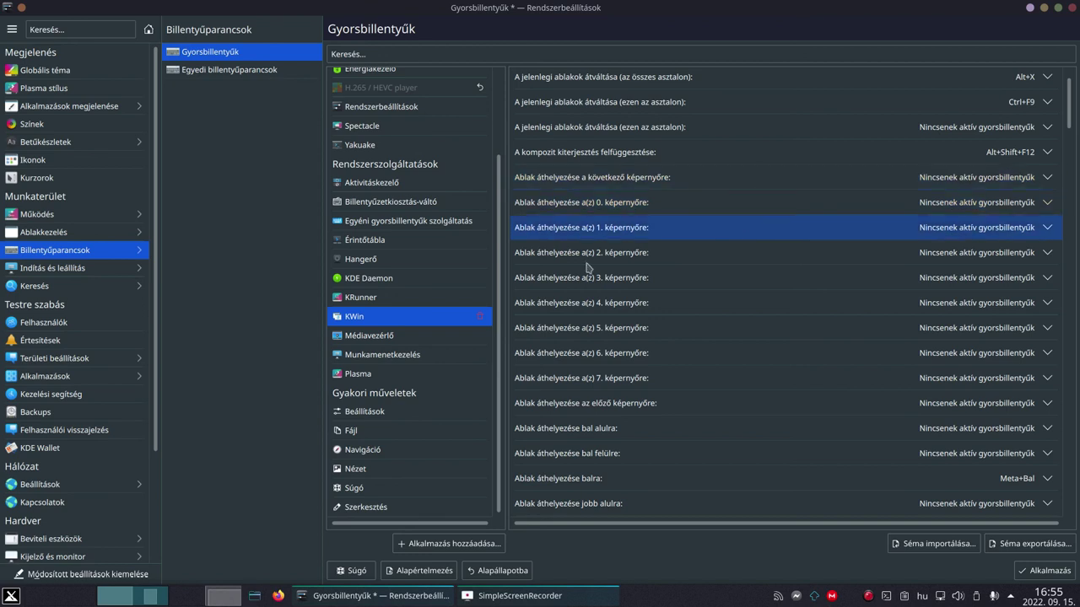
- Open "Egyedi billentyűparancsok" and examine the comment, trigger and action of the "Keresés" entry under KMenuEdit
{"action": "left_click", "coordinate": [192, 71]}
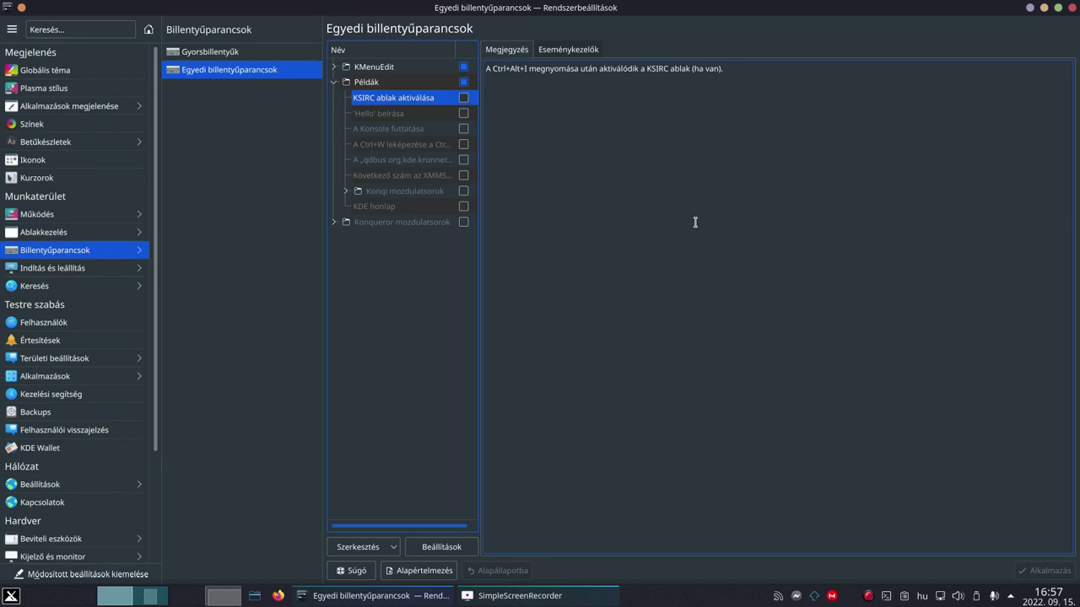
{"action": "left_click", "coordinate": [335, 68]}
{"action": "left_click", "coordinate": [364, 83]}
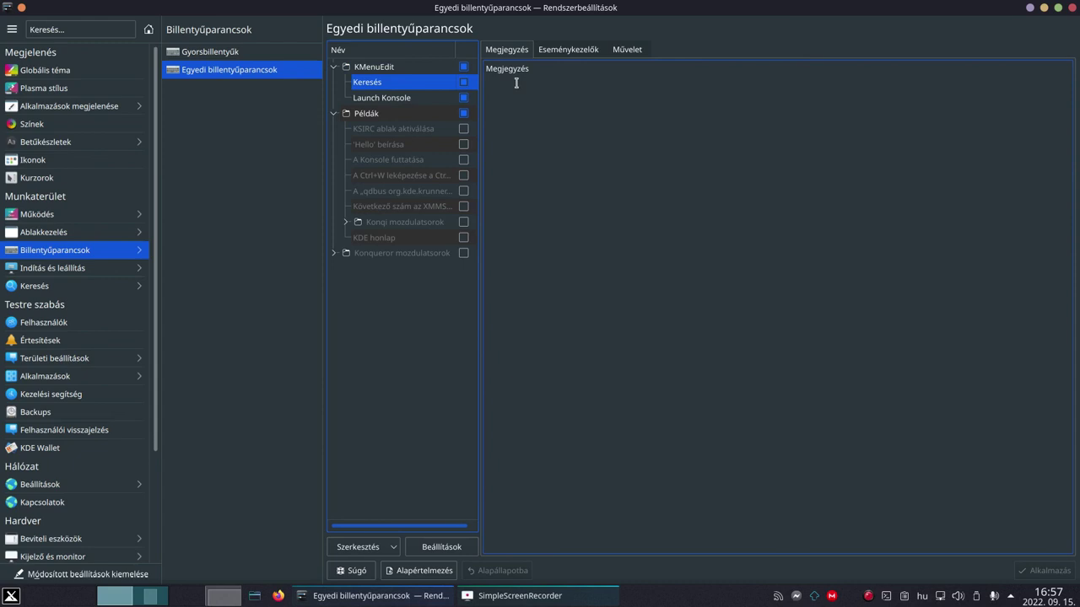
{"action": "double_click", "coordinate": [488, 68]}
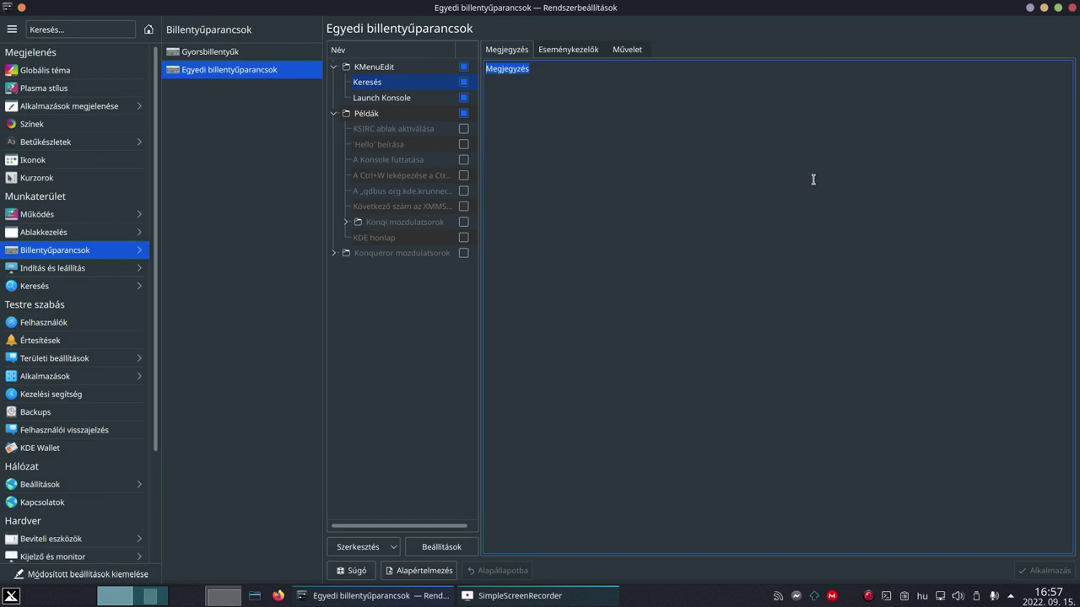
{"action": "left_click", "coordinate": [560, 50]}
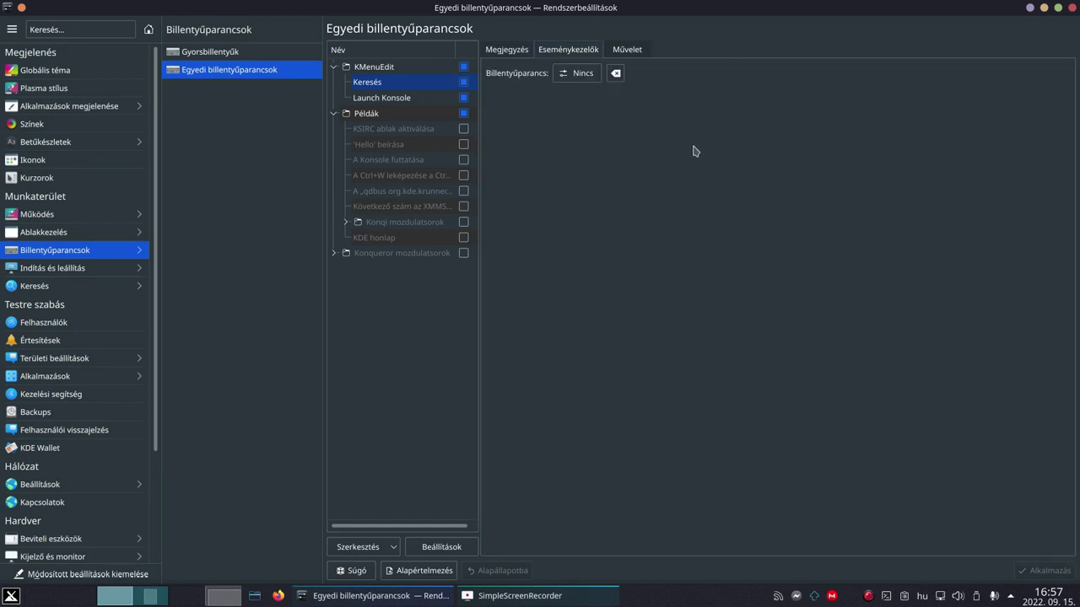
{"action": "left_click", "coordinate": [580, 77]}
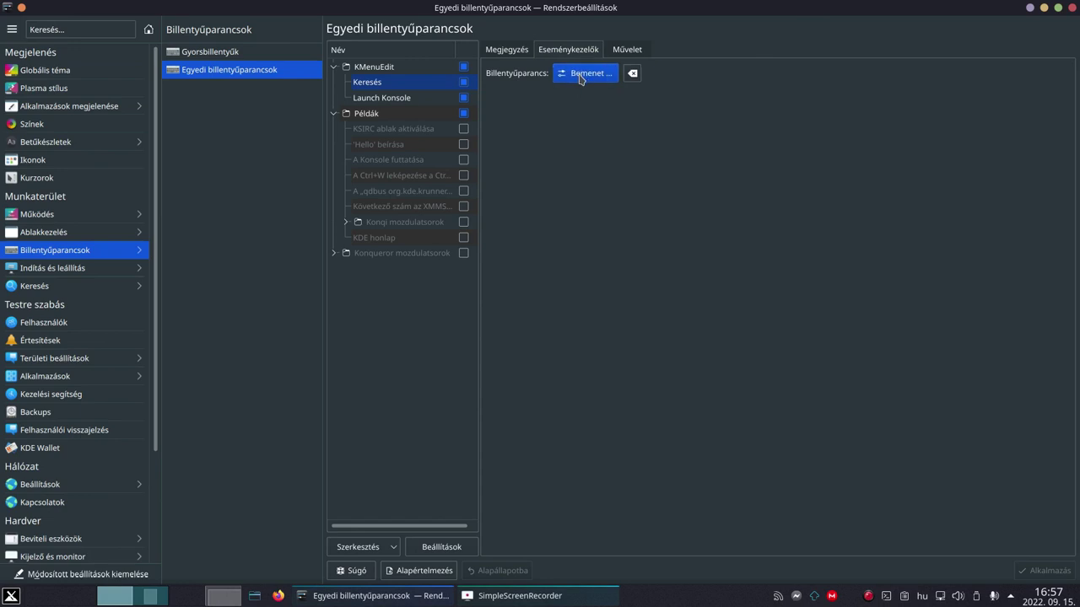
{"action": "left_click", "coordinate": [635, 53]}
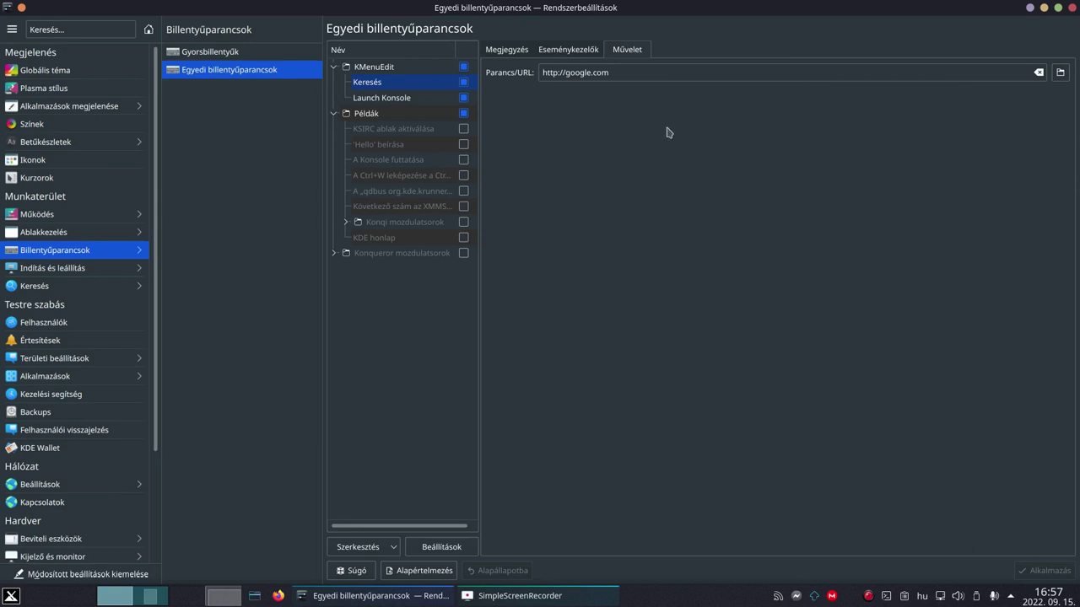
- Examine the comment, trigger and action of the "Launch Konsole" entry under KMenuEdit, including its application chooser
{"action": "left_click", "coordinate": [382, 98]}
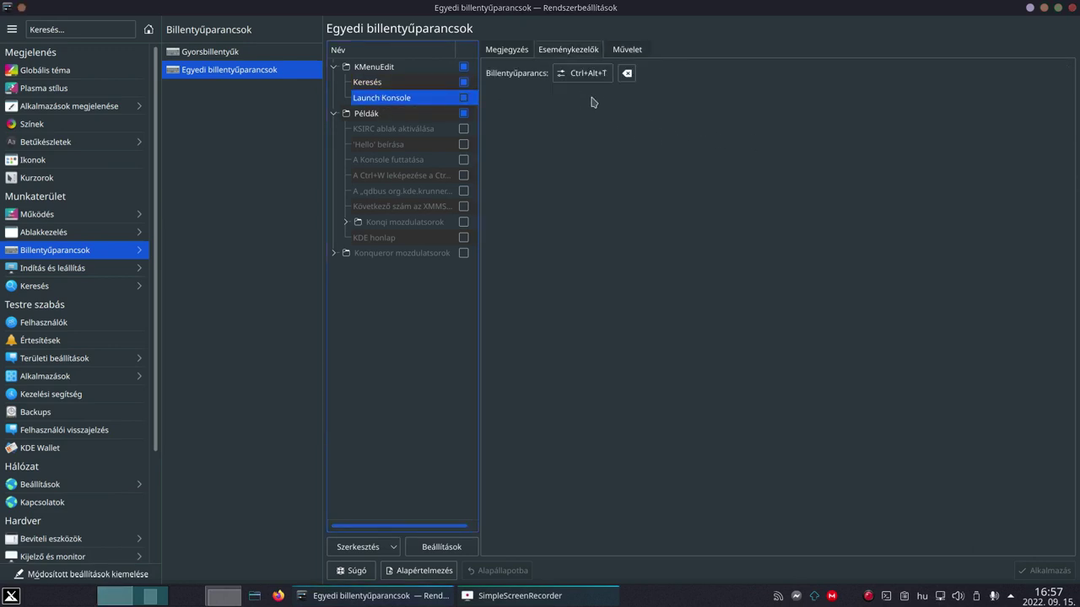
{"action": "left_click", "coordinate": [506, 49]}
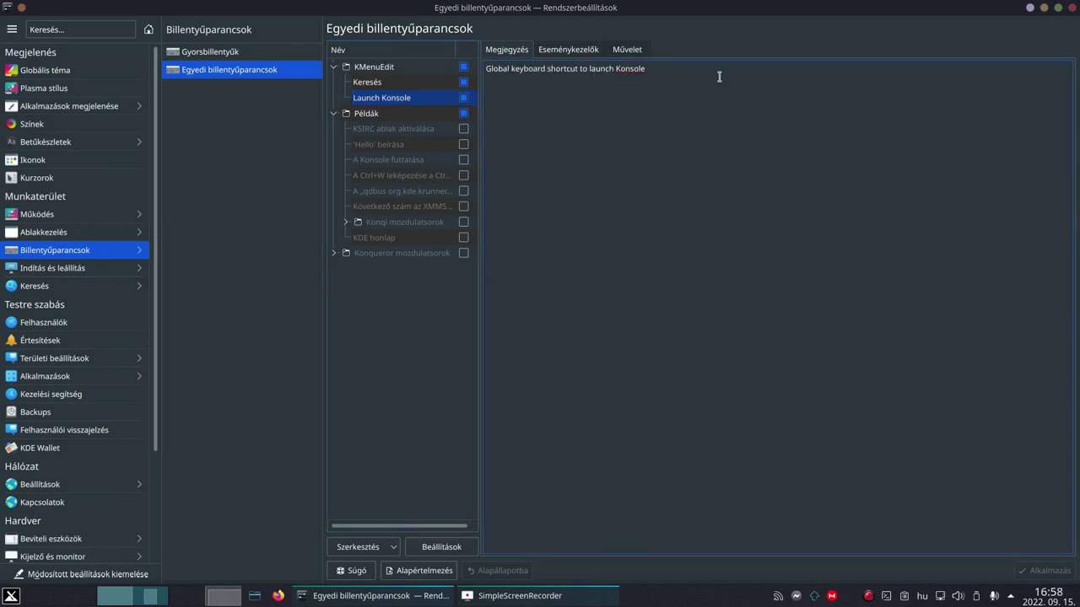
{"action": "left_click", "coordinate": [569, 58]}
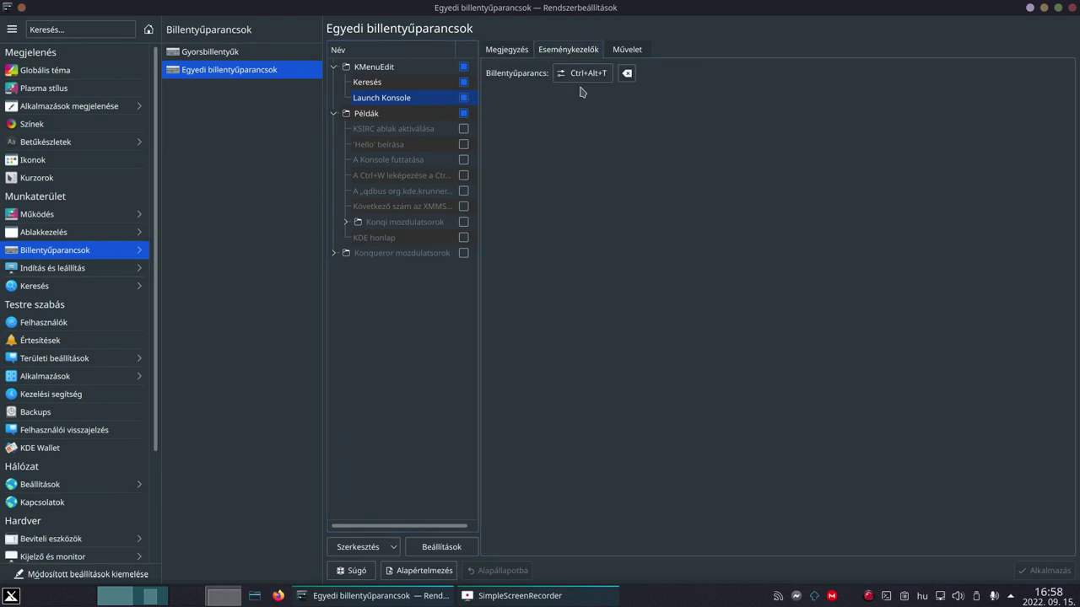
{"action": "left_click", "coordinate": [628, 51]}
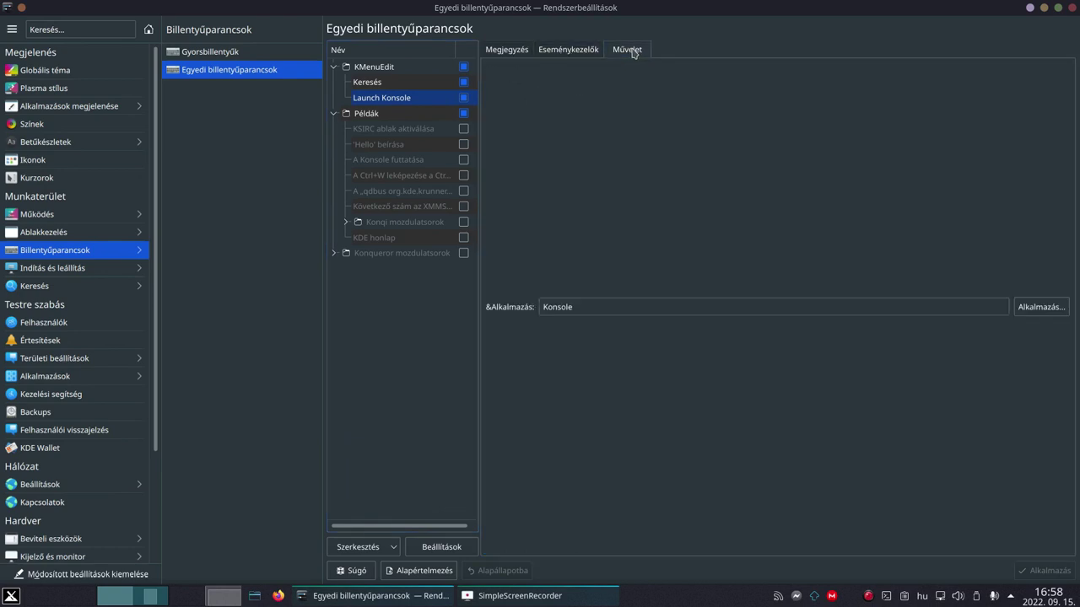
{"action": "left_click", "coordinate": [1038, 307]}
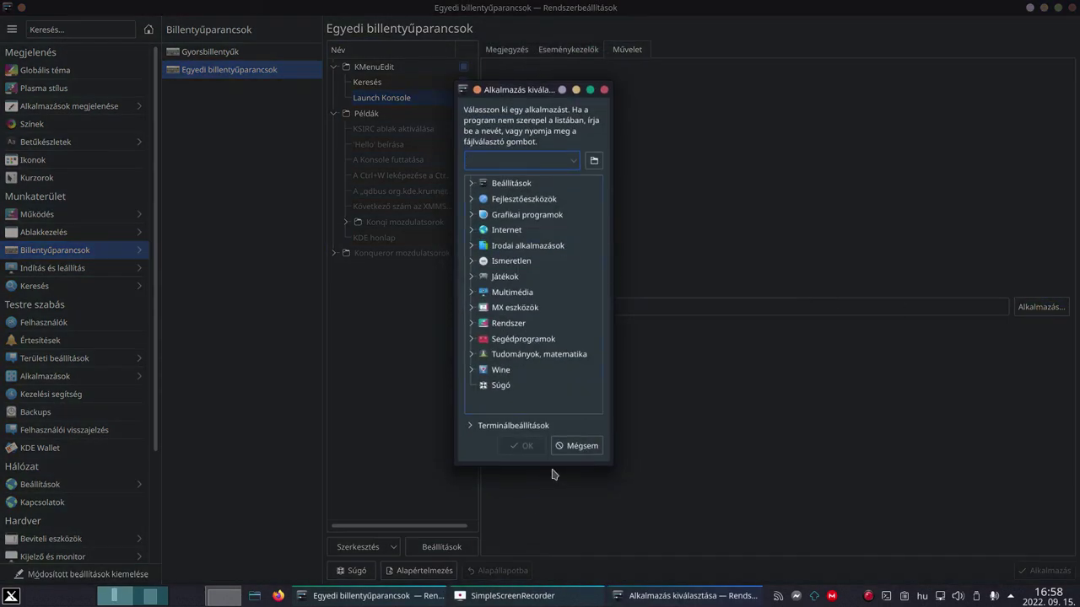
{"action": "left_click", "coordinate": [604, 89]}
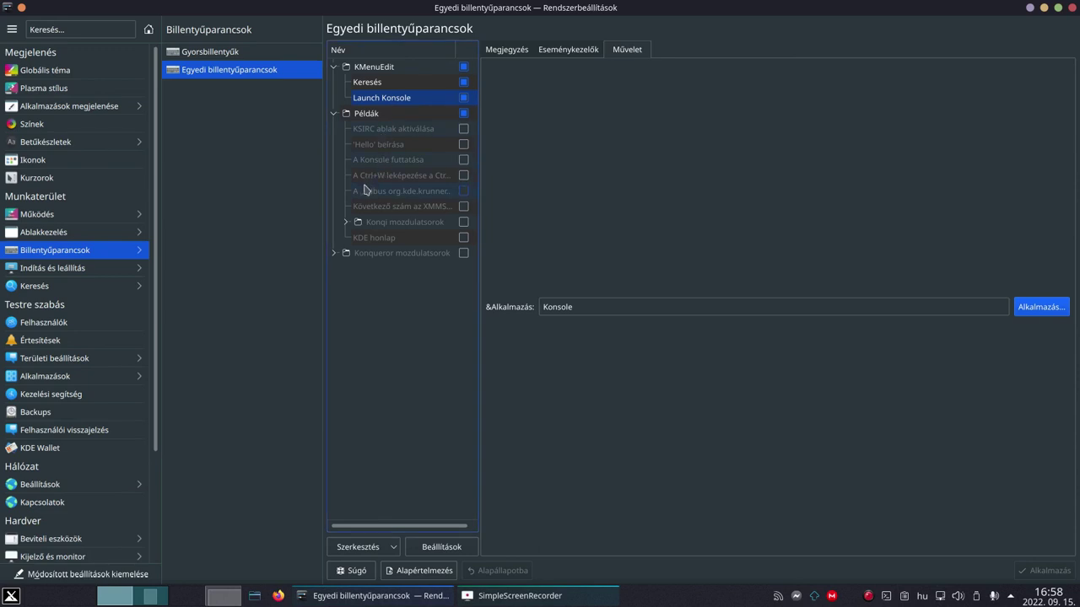
- View the keyboard trigger of the "KSIRC ablak aktiválása" entry under "Példák"
{"action": "left_click", "coordinate": [372, 129]}
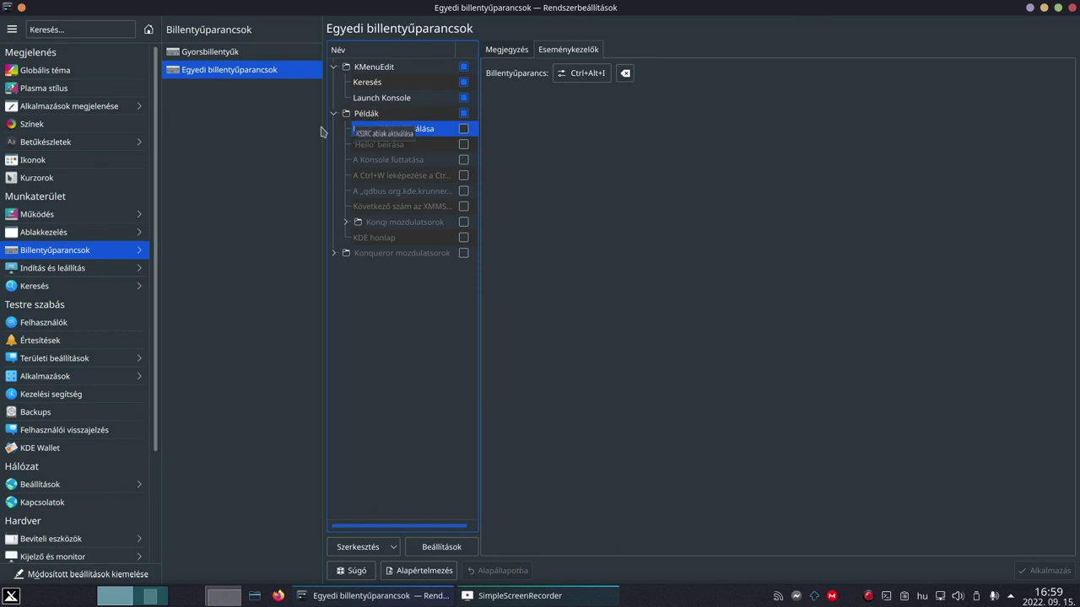
{"action": "left_click", "coordinate": [272, 104]}
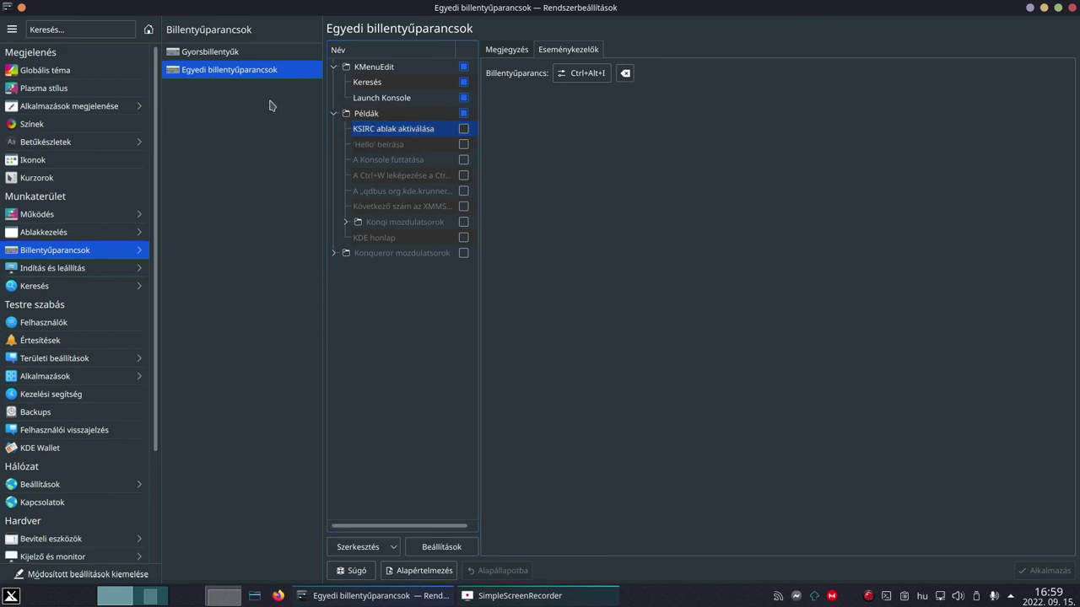
- Reload "Egyedi billentyűparancsok" by way of "Gyorsbillentyűk" and add a new action outside the existing groups
{"action": "left_click", "coordinate": [210, 53]}
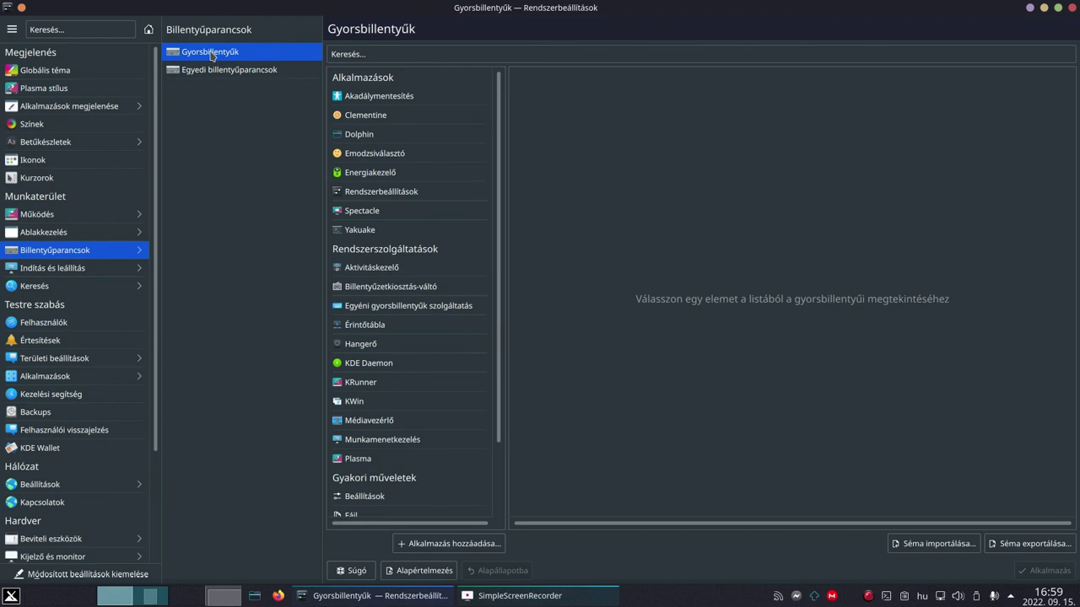
{"action": "left_click", "coordinate": [215, 72]}
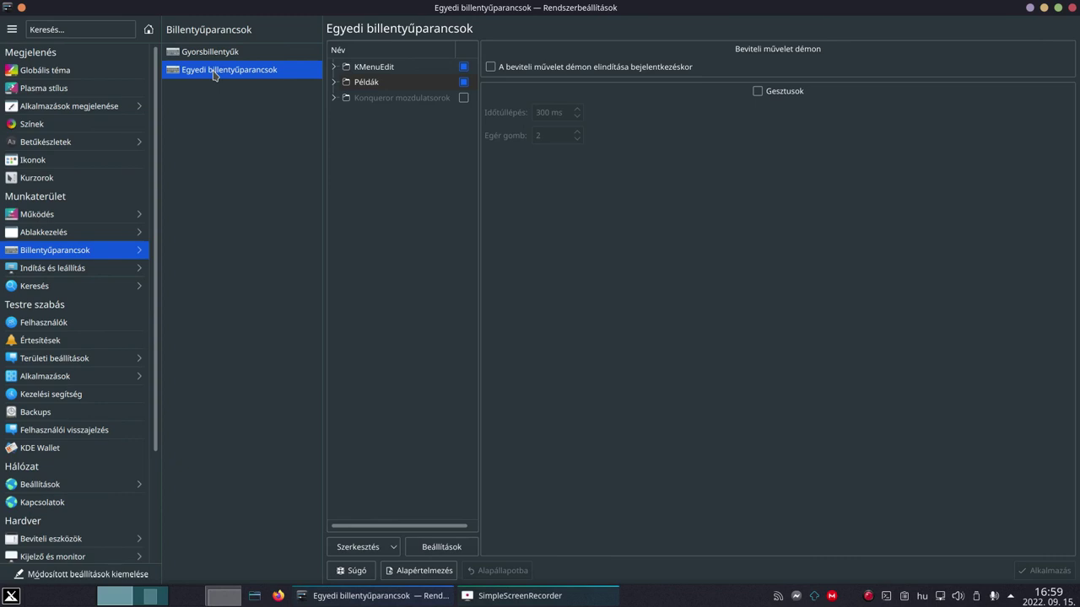
{"action": "left_click", "coordinate": [474, 172]}
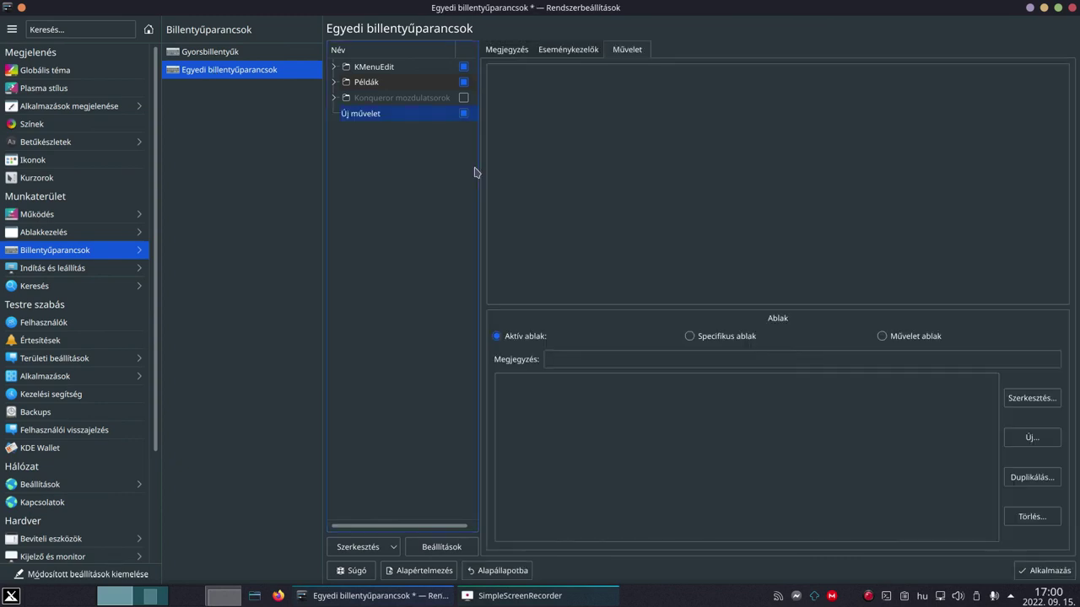